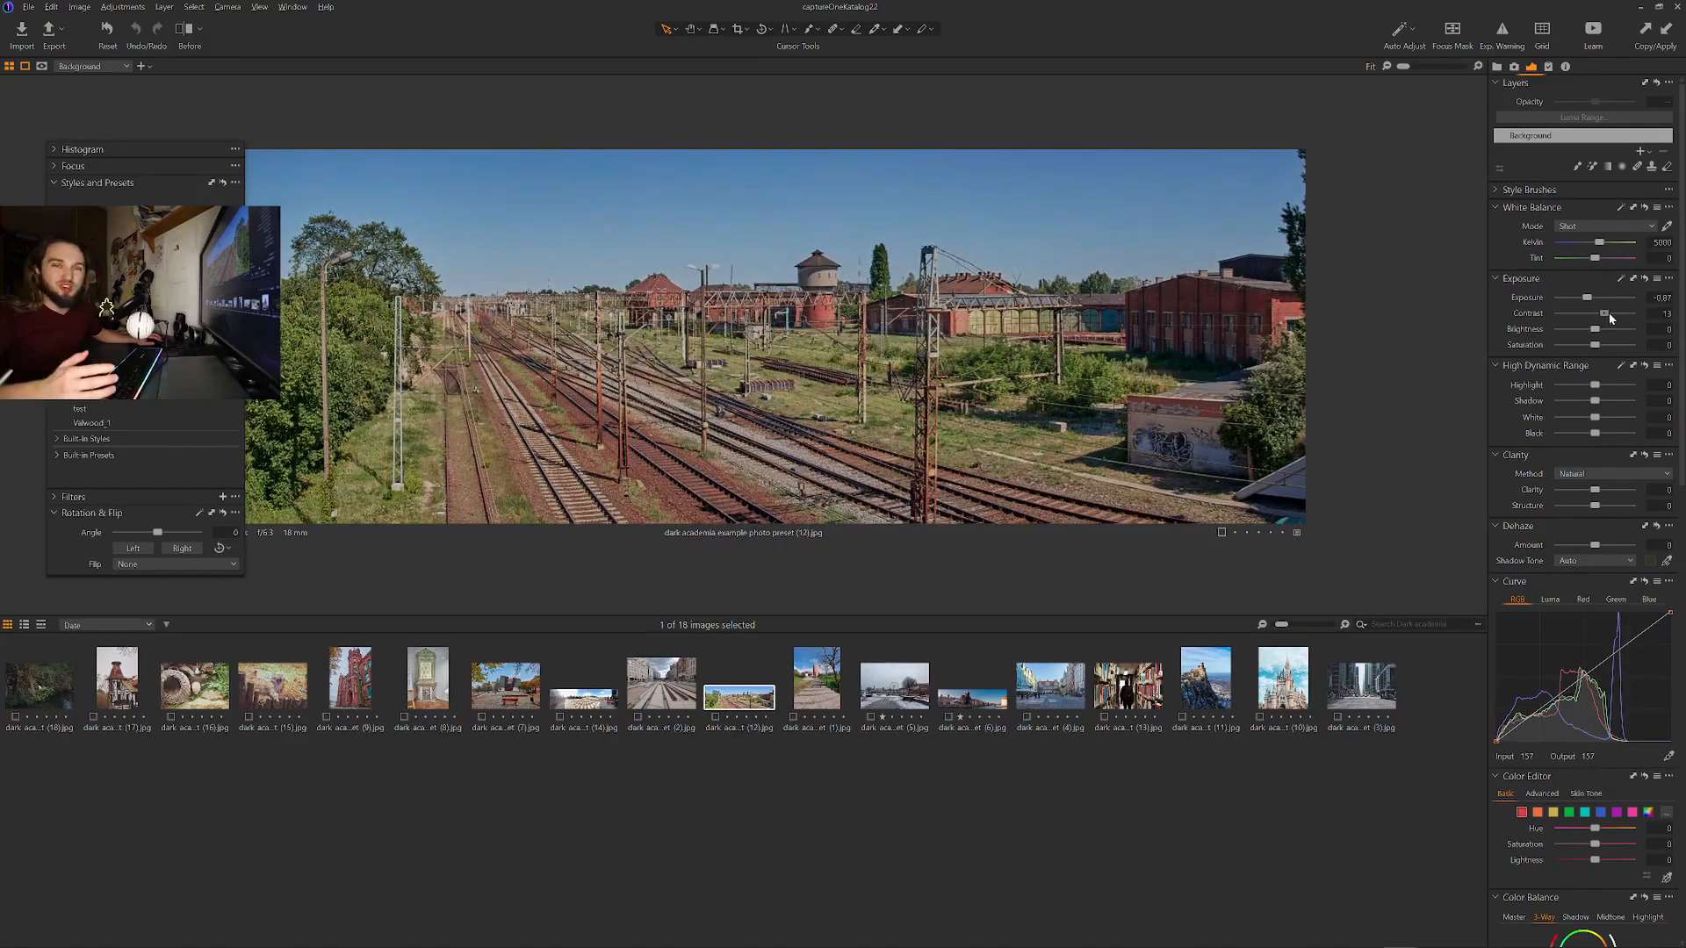
Set High Dynamic Range to Highlight -70, Shadow 39, White -77 and Black -18, and lower the overall exposure Saturation to -7.
left_click_drag(1595, 385, 1588, 434)
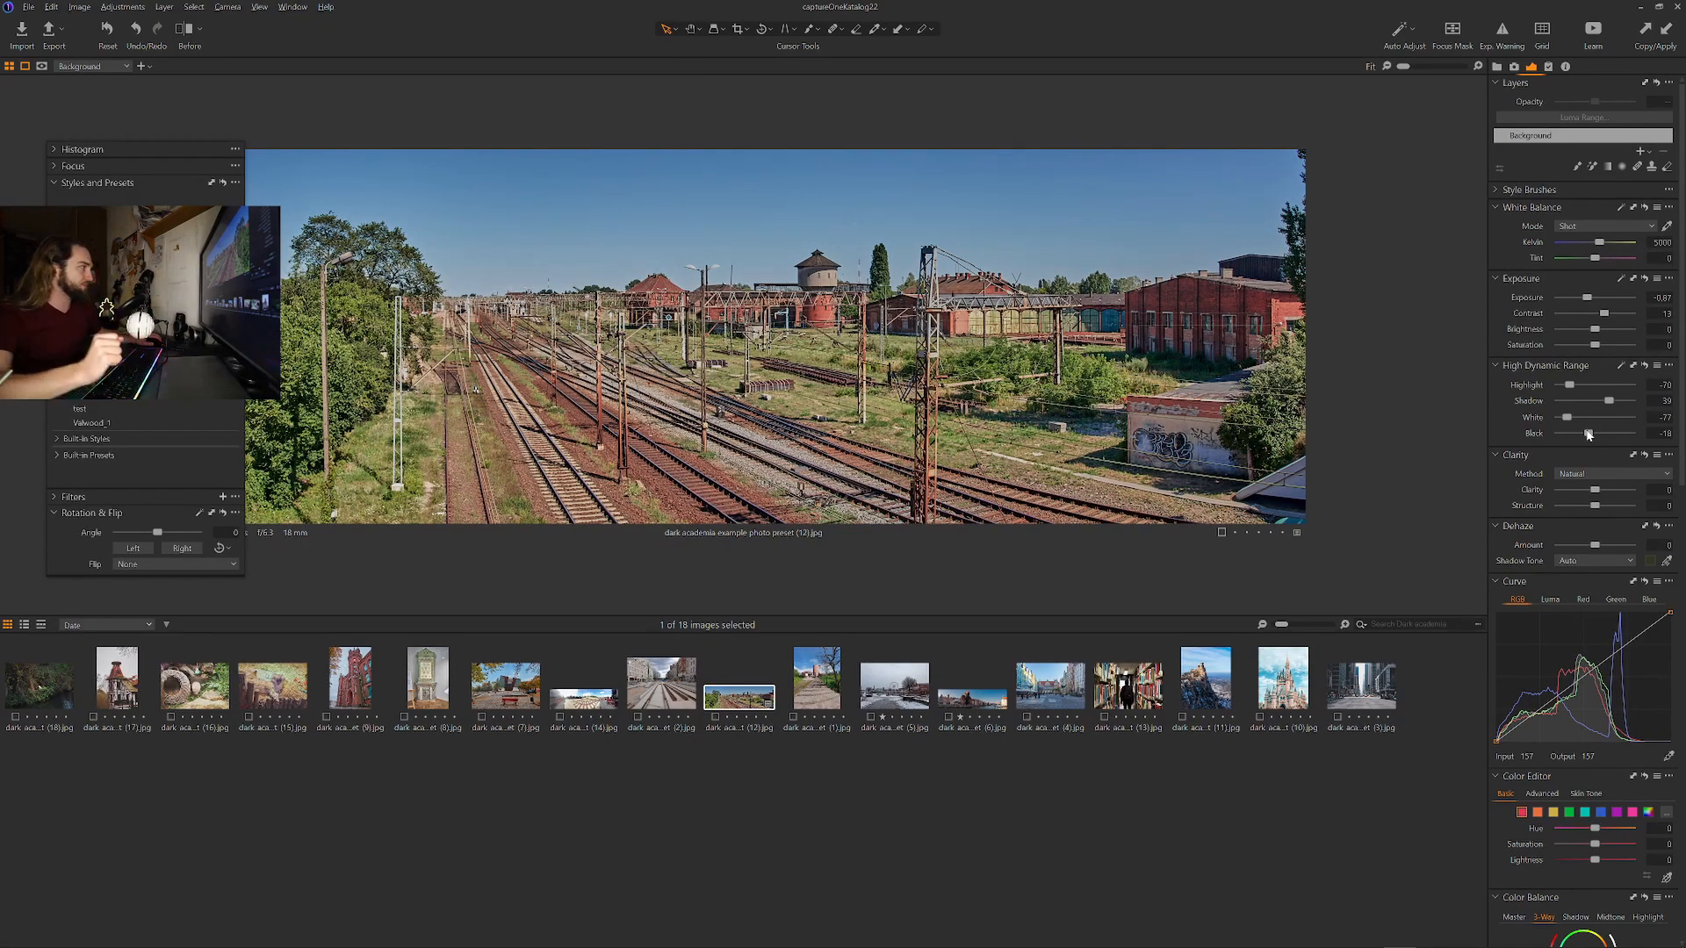
left_click_drag(1594, 345, 1591, 346)
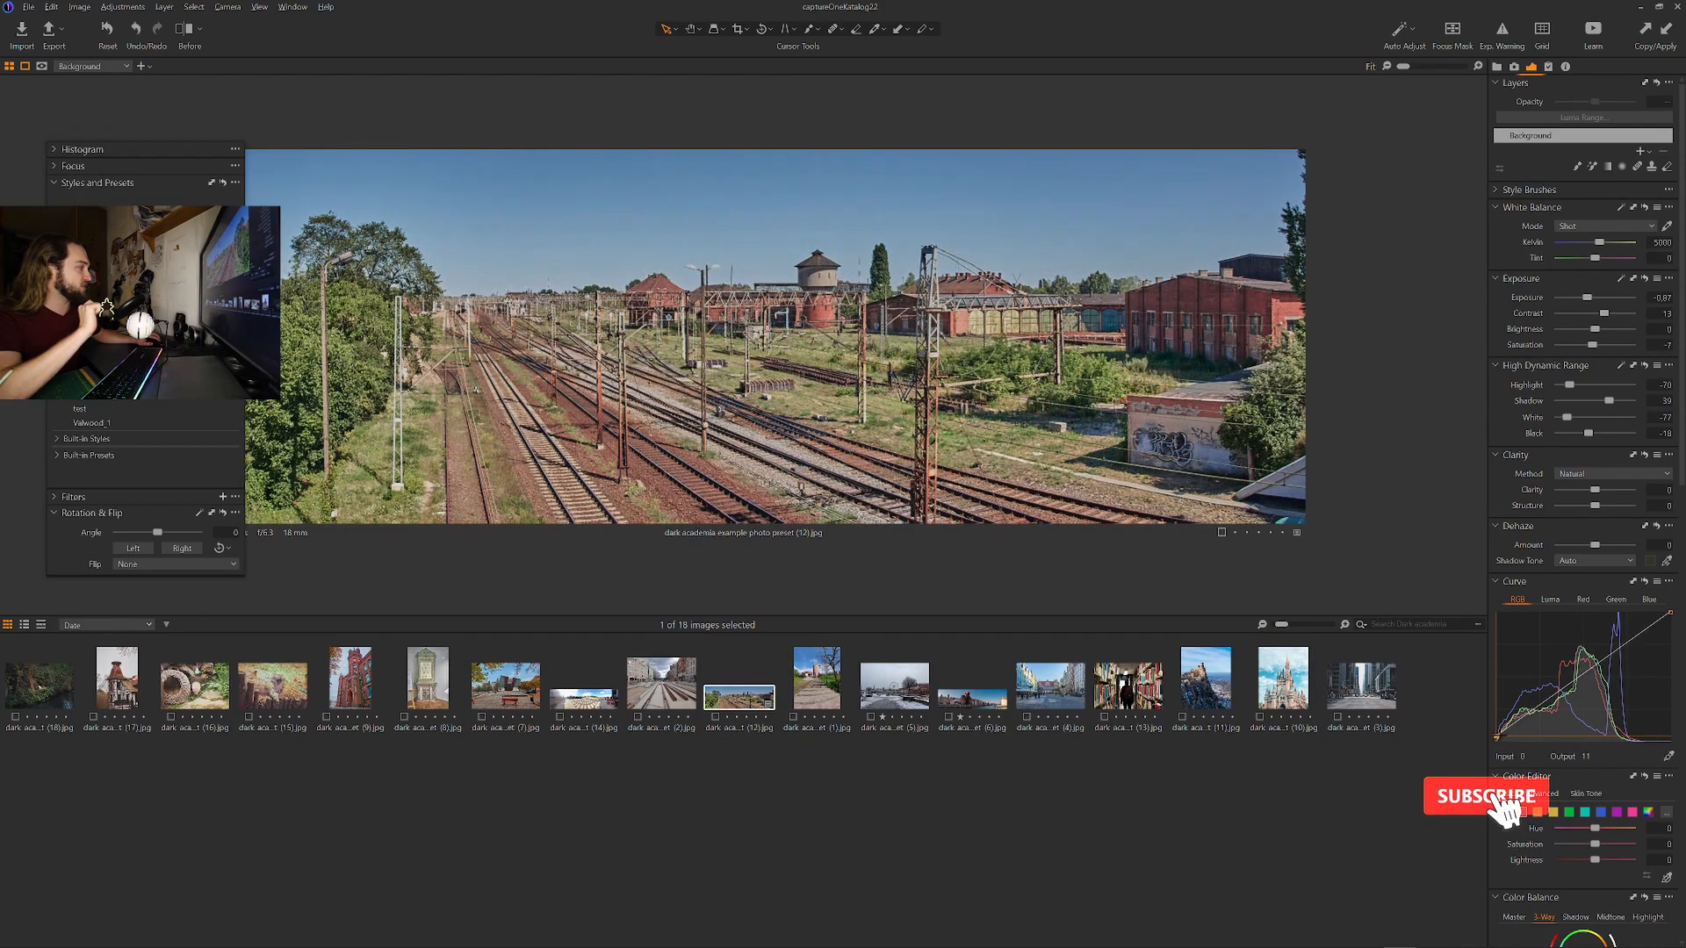
Shape the RGB curve with a point in the dark tones and lowered output in the brightest tones for a faded contrast.
left_click_drag(1514, 725, 1512, 729)
left_click_drag(1656, 625, 1667, 625)
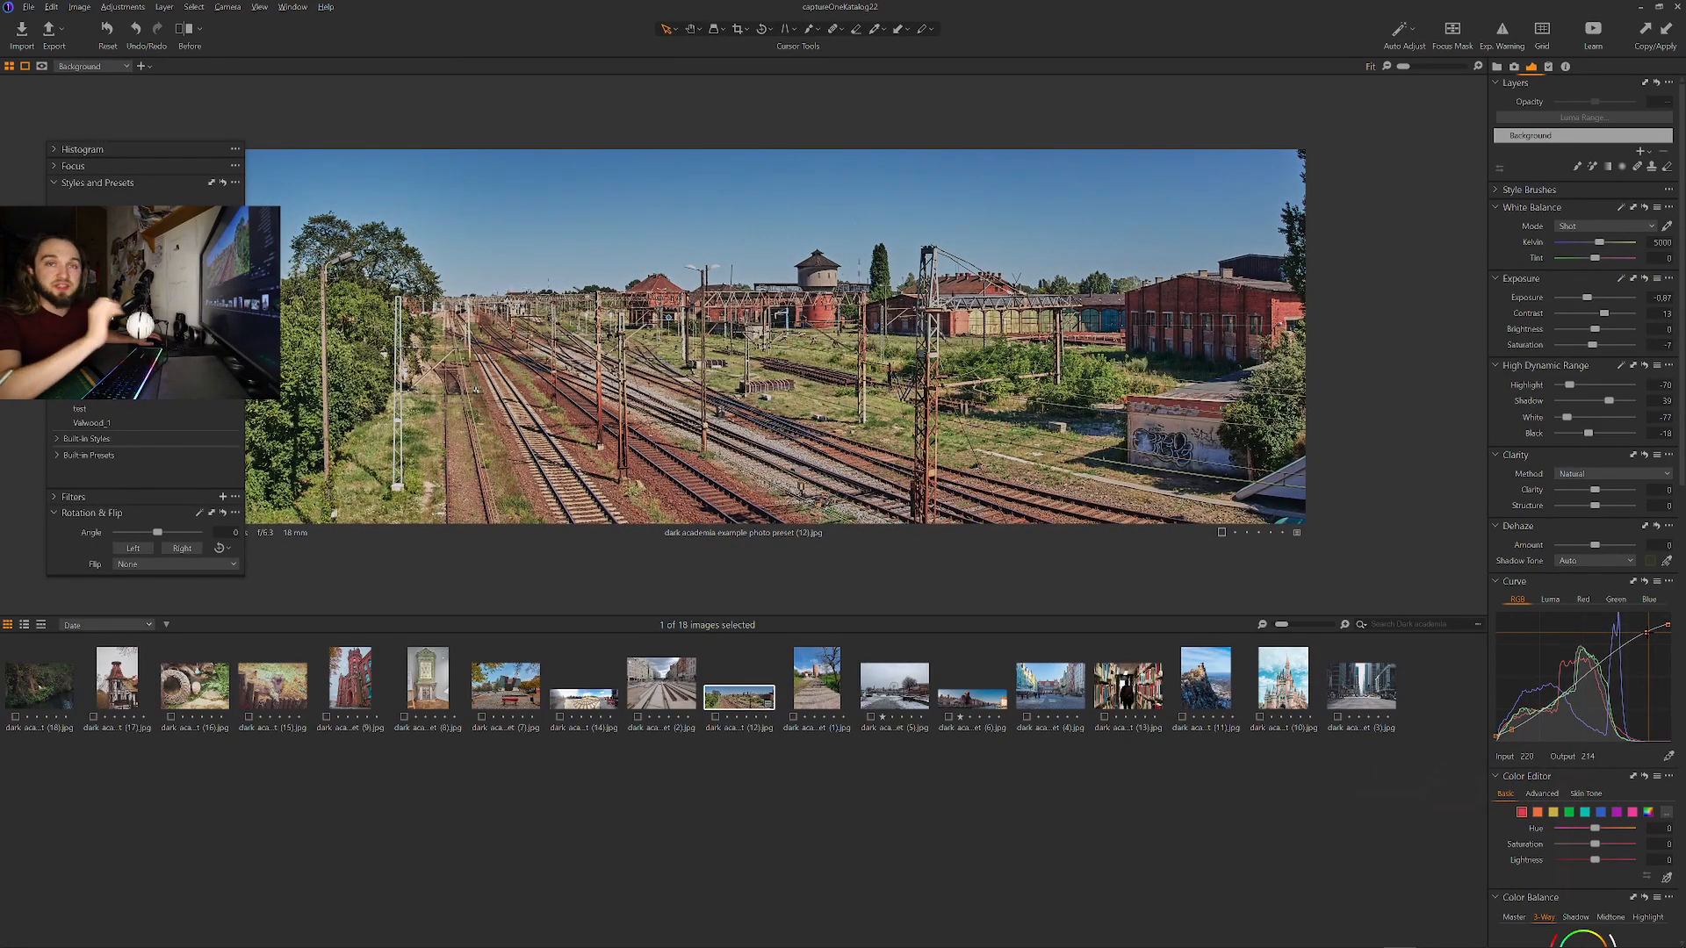
In the Color Editor, set the green range to Hue -16.5, Saturation -26.7 and Lightness -22.1.
scroll(1580, 685, "down", 5)
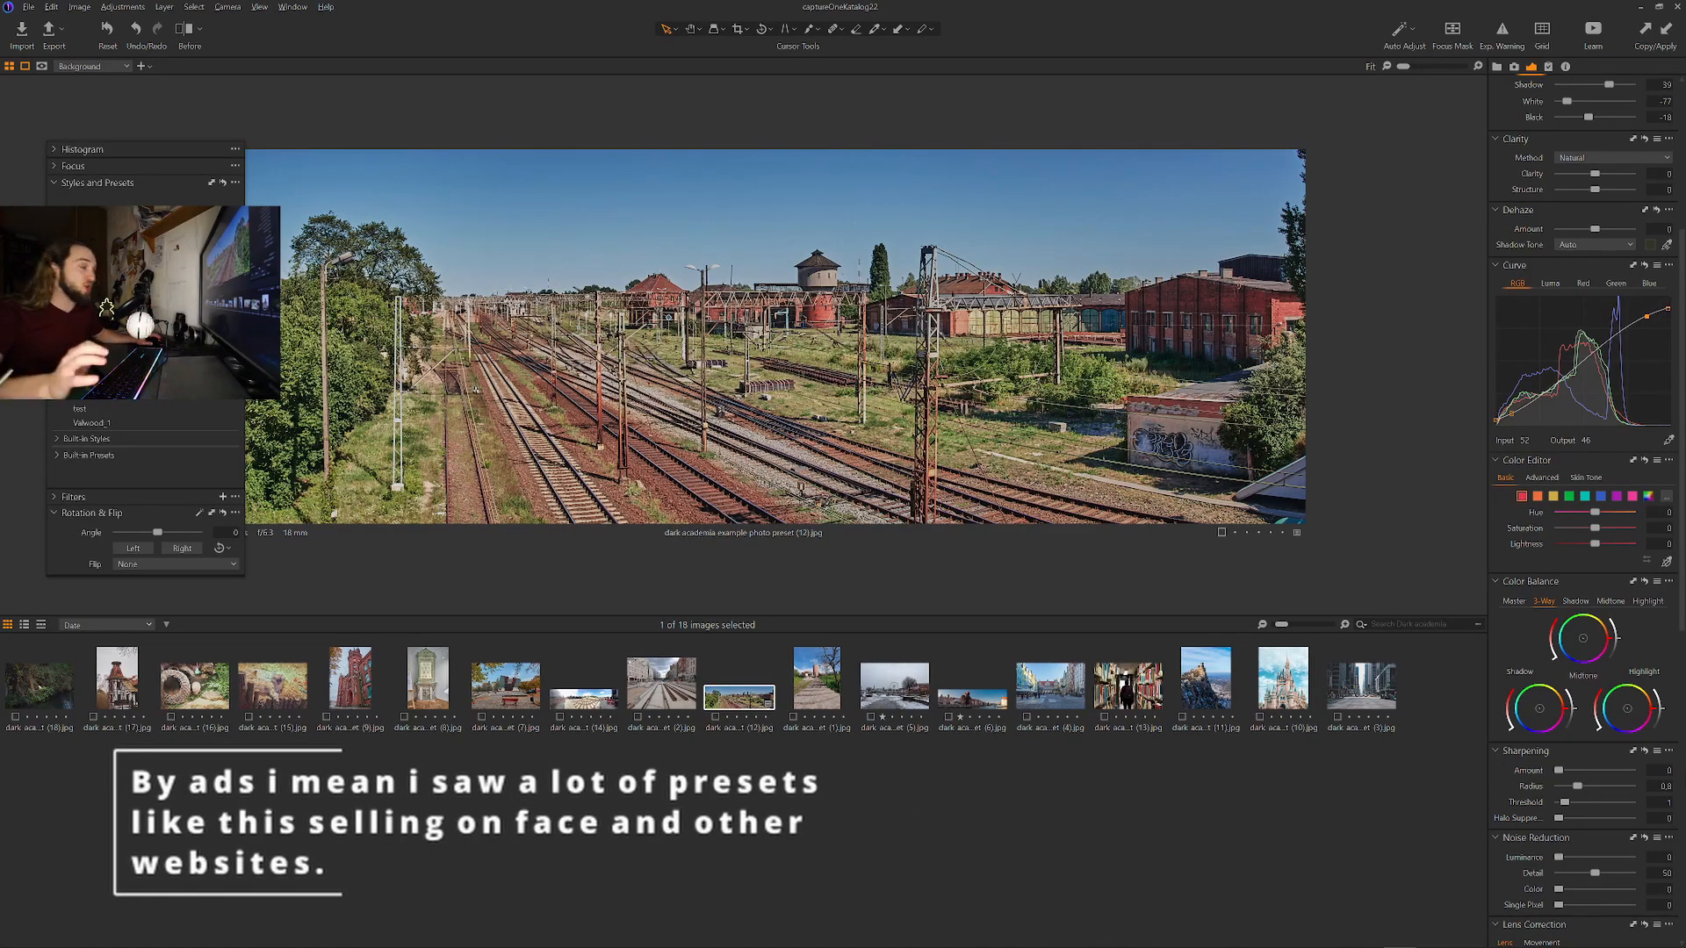
left_click(1570, 498)
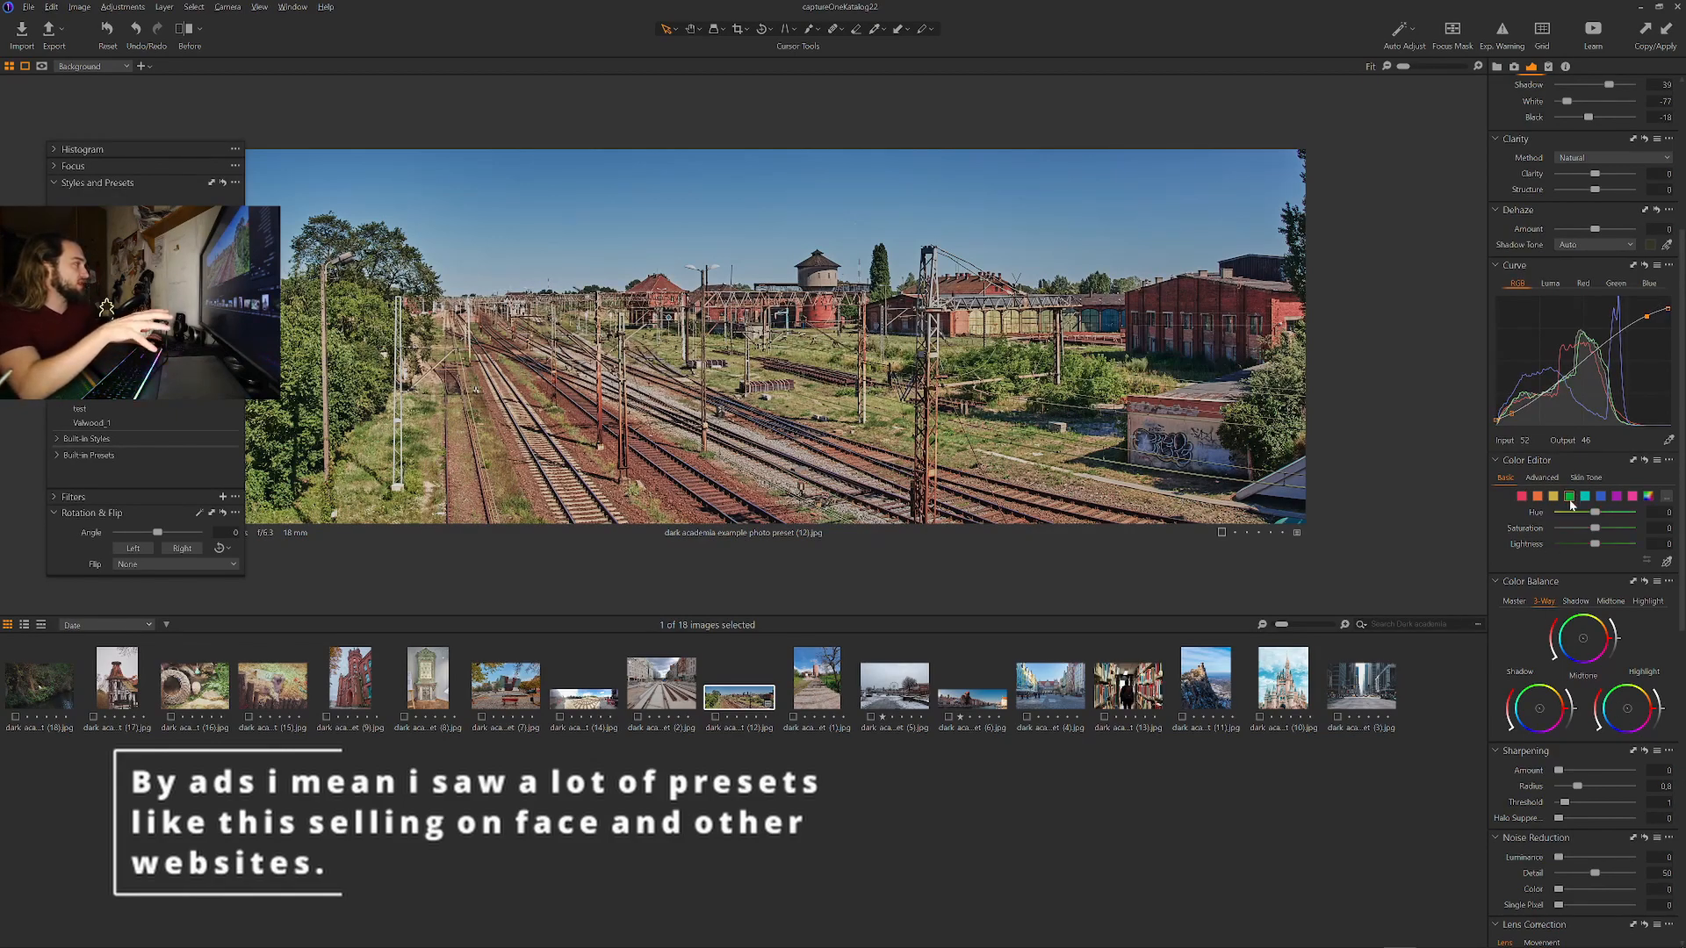
mouse_move(1595, 513)
left_mouse_down()
mouse_move(1567, 518)
mouse_move(1649, 518)
mouse_move(1545, 512)
mouse_move(1584, 530)
left_mouse_up()
left_click(1580, 549)
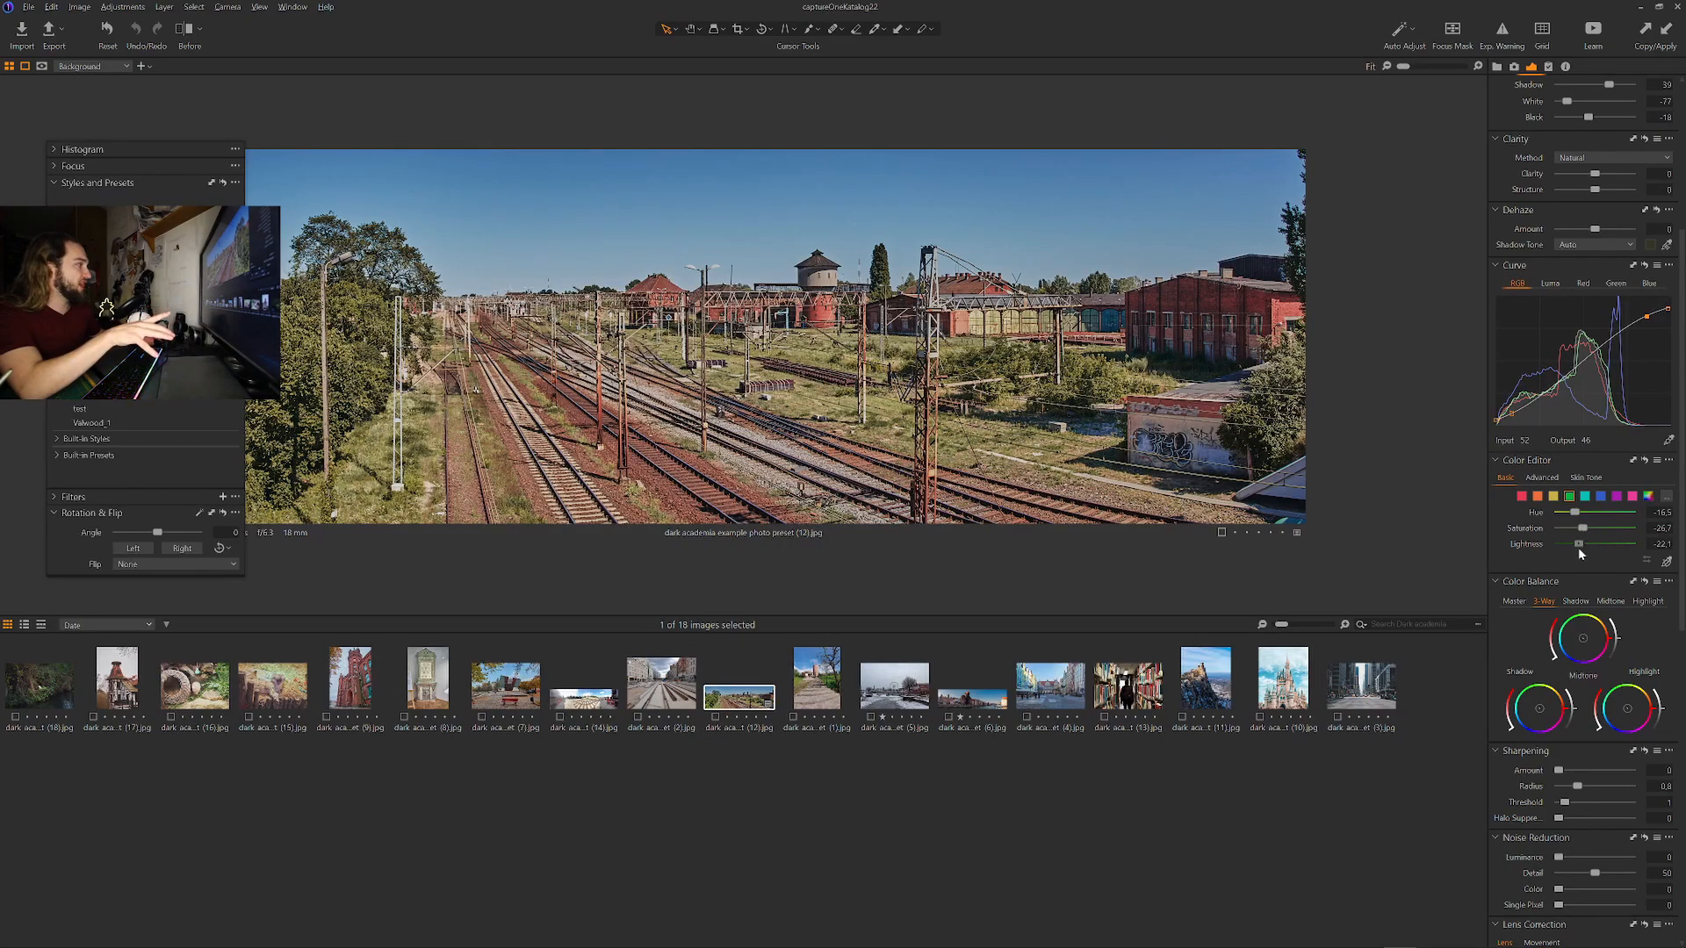
Reduce the cyan range to Saturation -41.2 and Lightness -27.6, and try its Hue at both extremes.
left_click(1585, 497)
left_click(1576, 528)
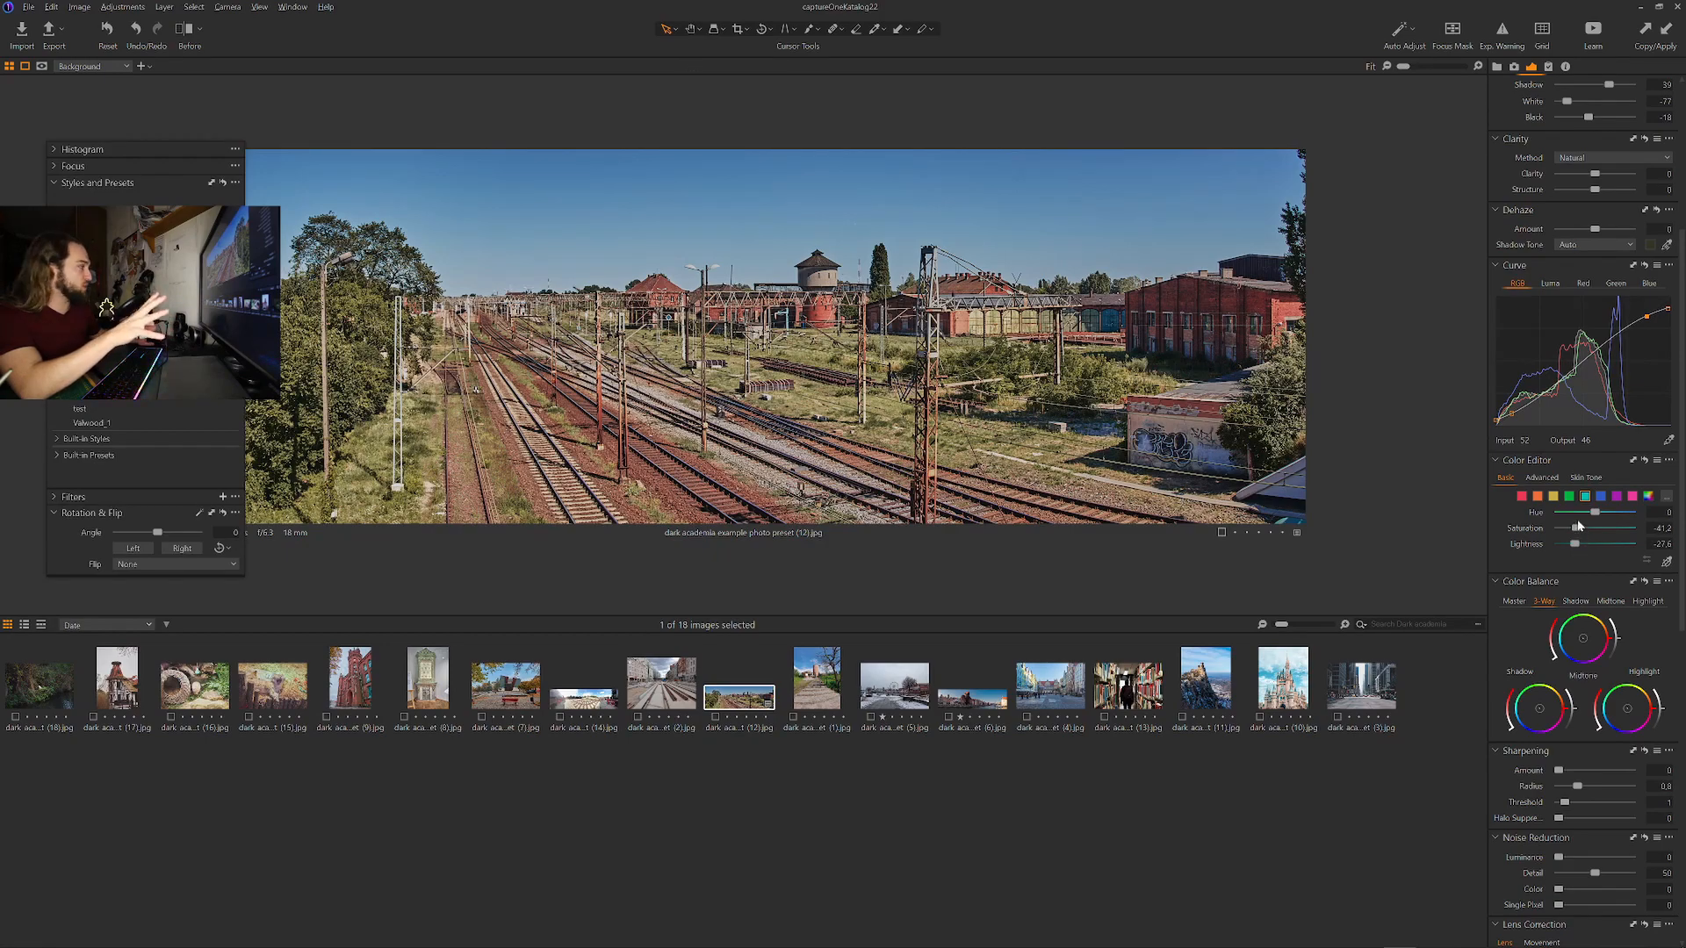
left_click_drag(1594, 513, 1646, 510)
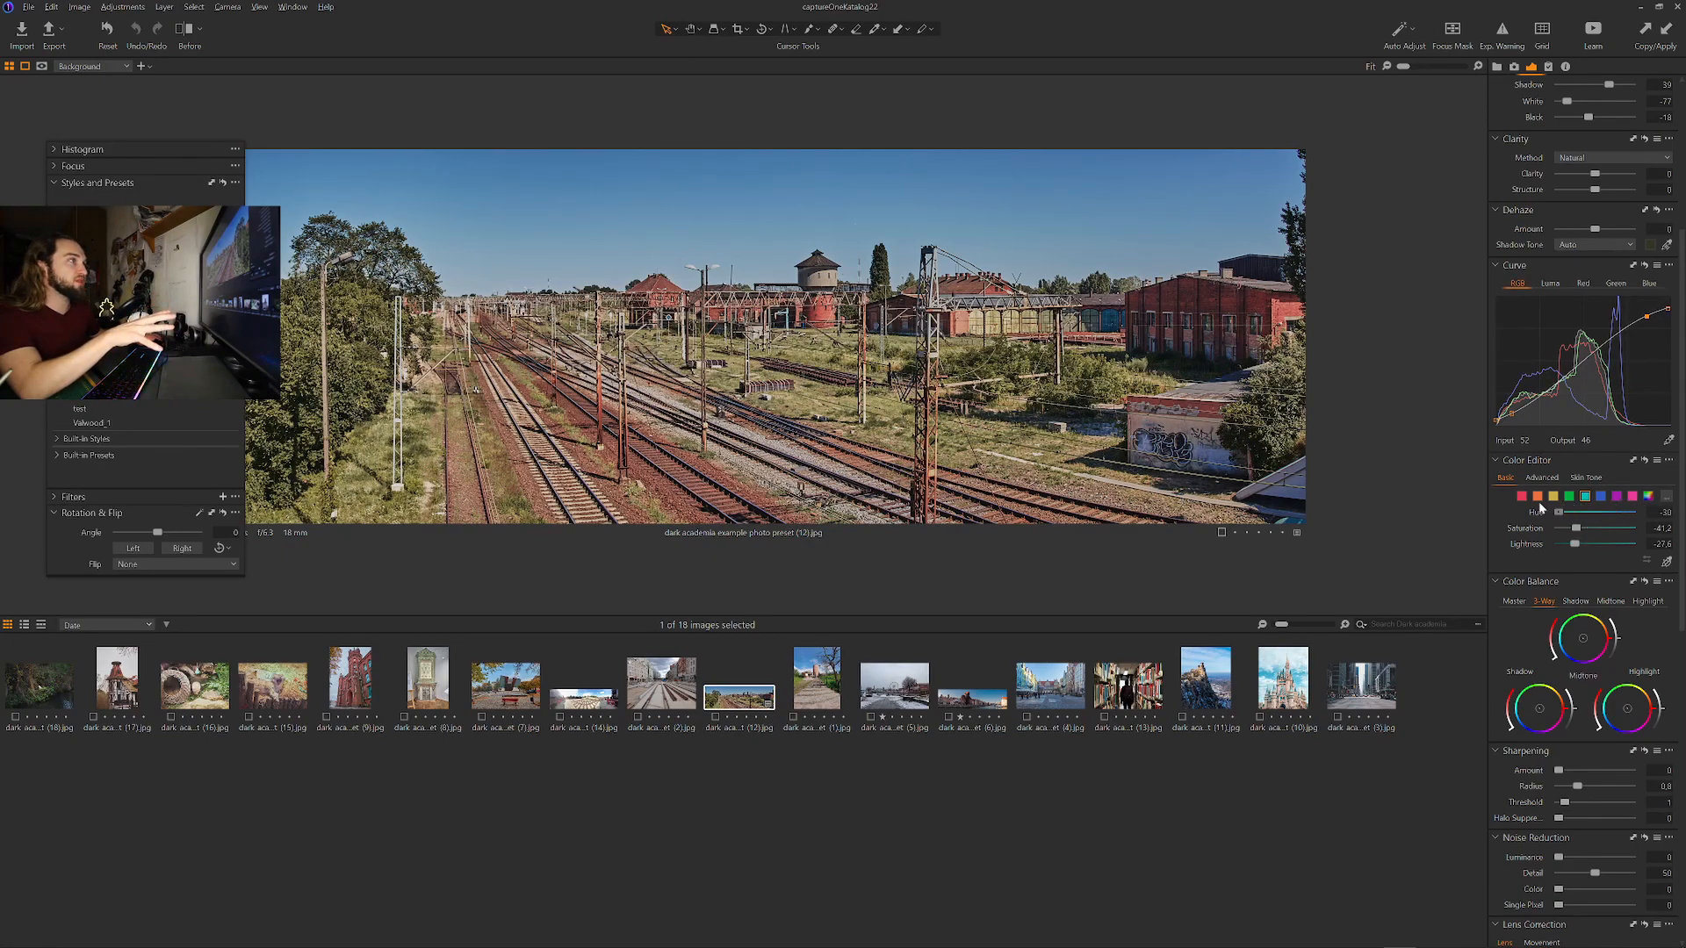
left_click(1630, 512)
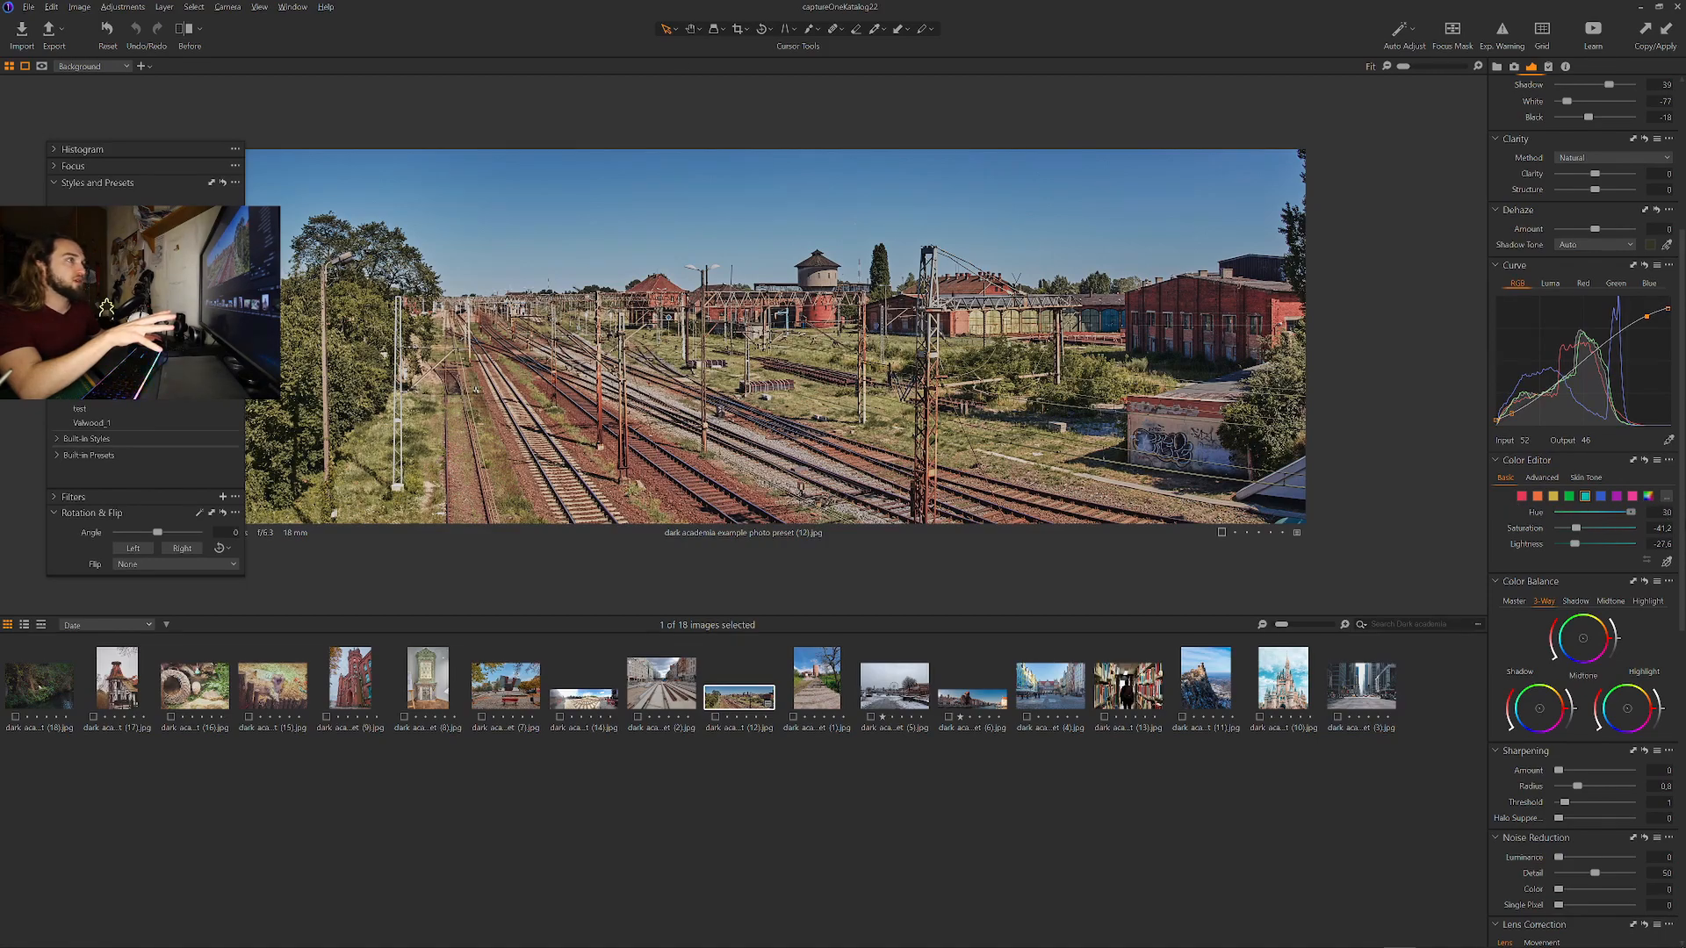
left_click(1598, 513)
Mute and darken the blue sky by setting the blue range to Hue -6.5, Saturation -61.6 and Lightness -36.7.
left_click(1601, 497)
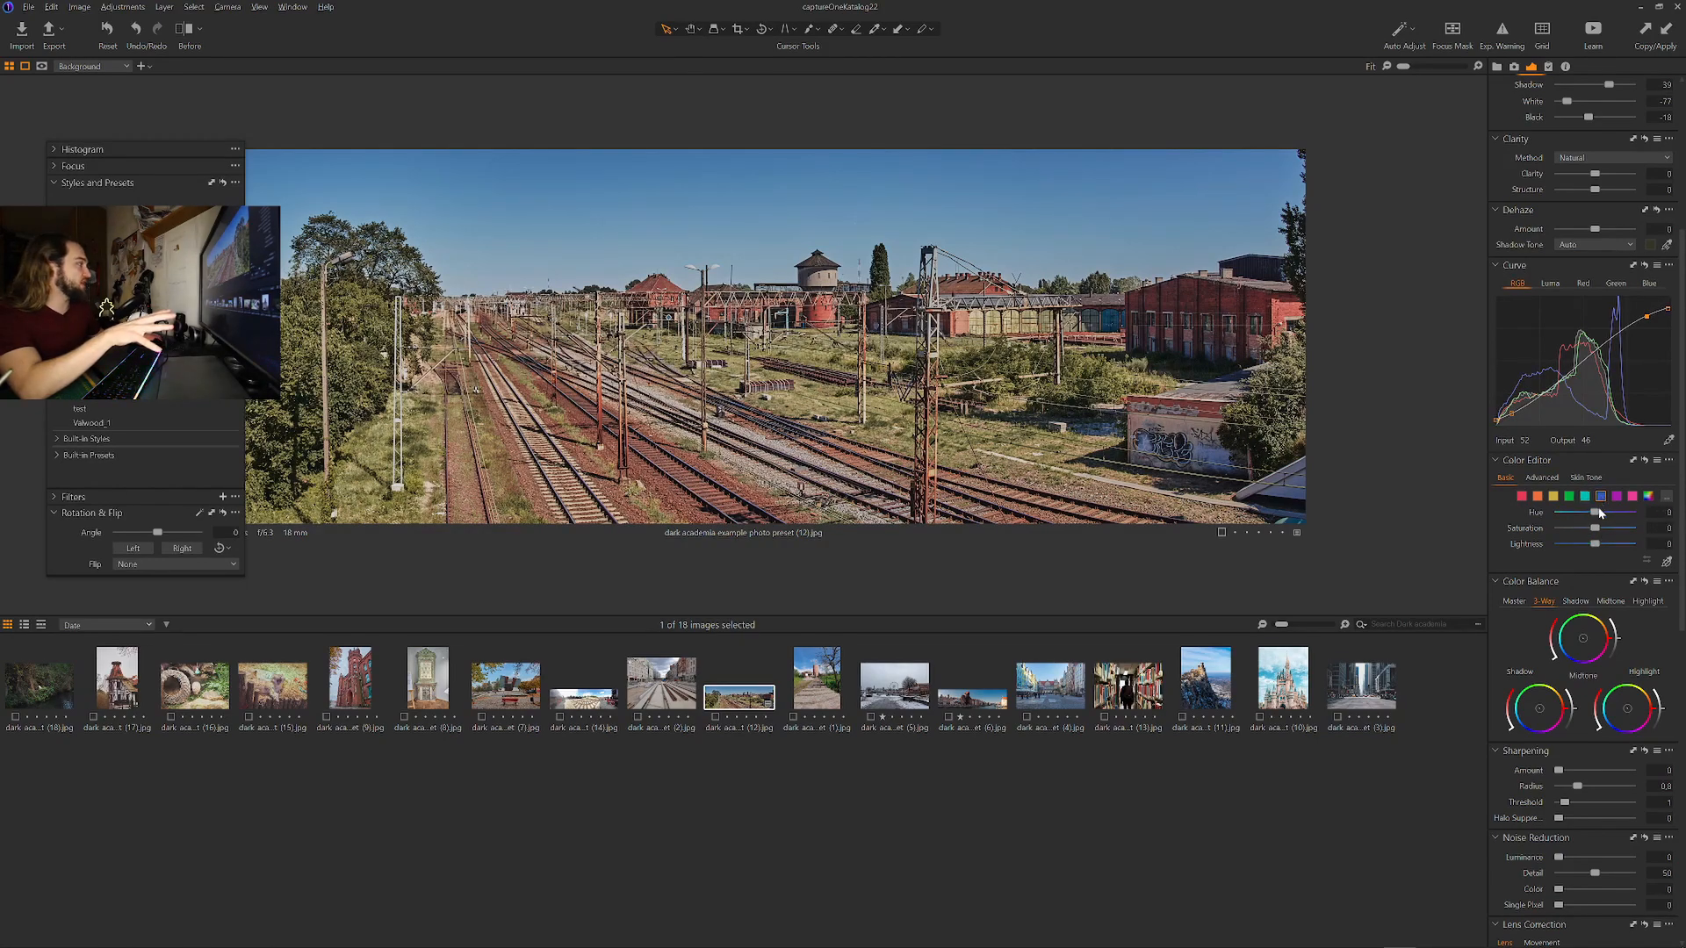
mouse_move(1598, 515)
left_mouse_down()
mouse_move(1664, 525)
mouse_move(1595, 516)
left_mouse_up()
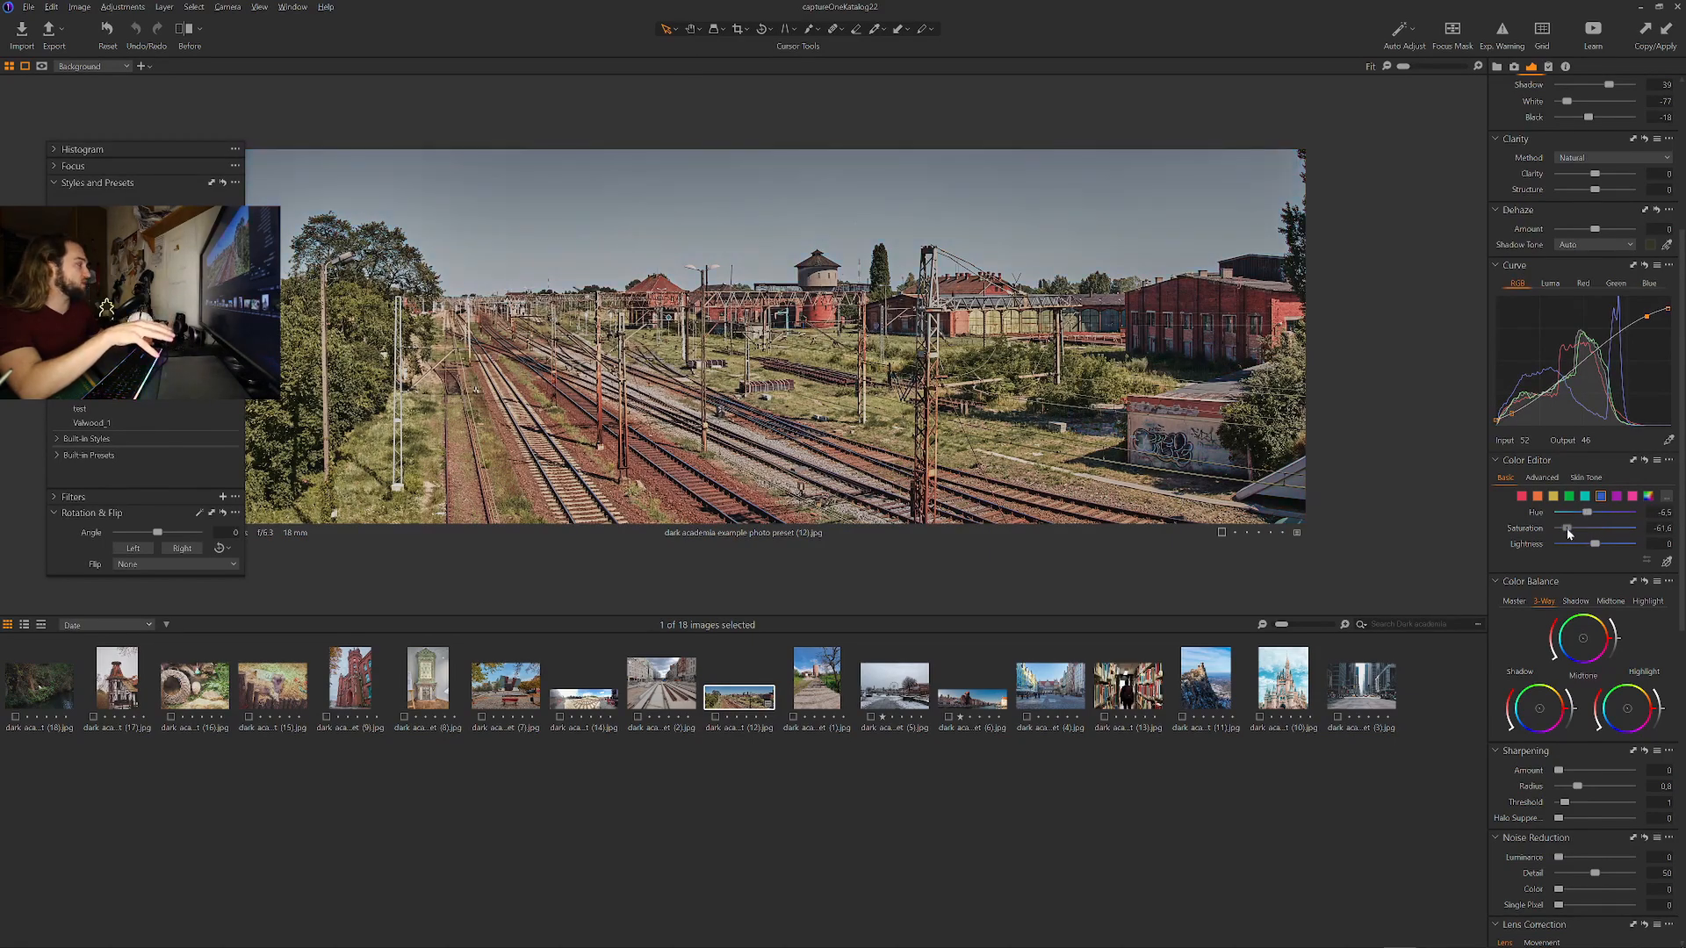
left_click(1573, 545)
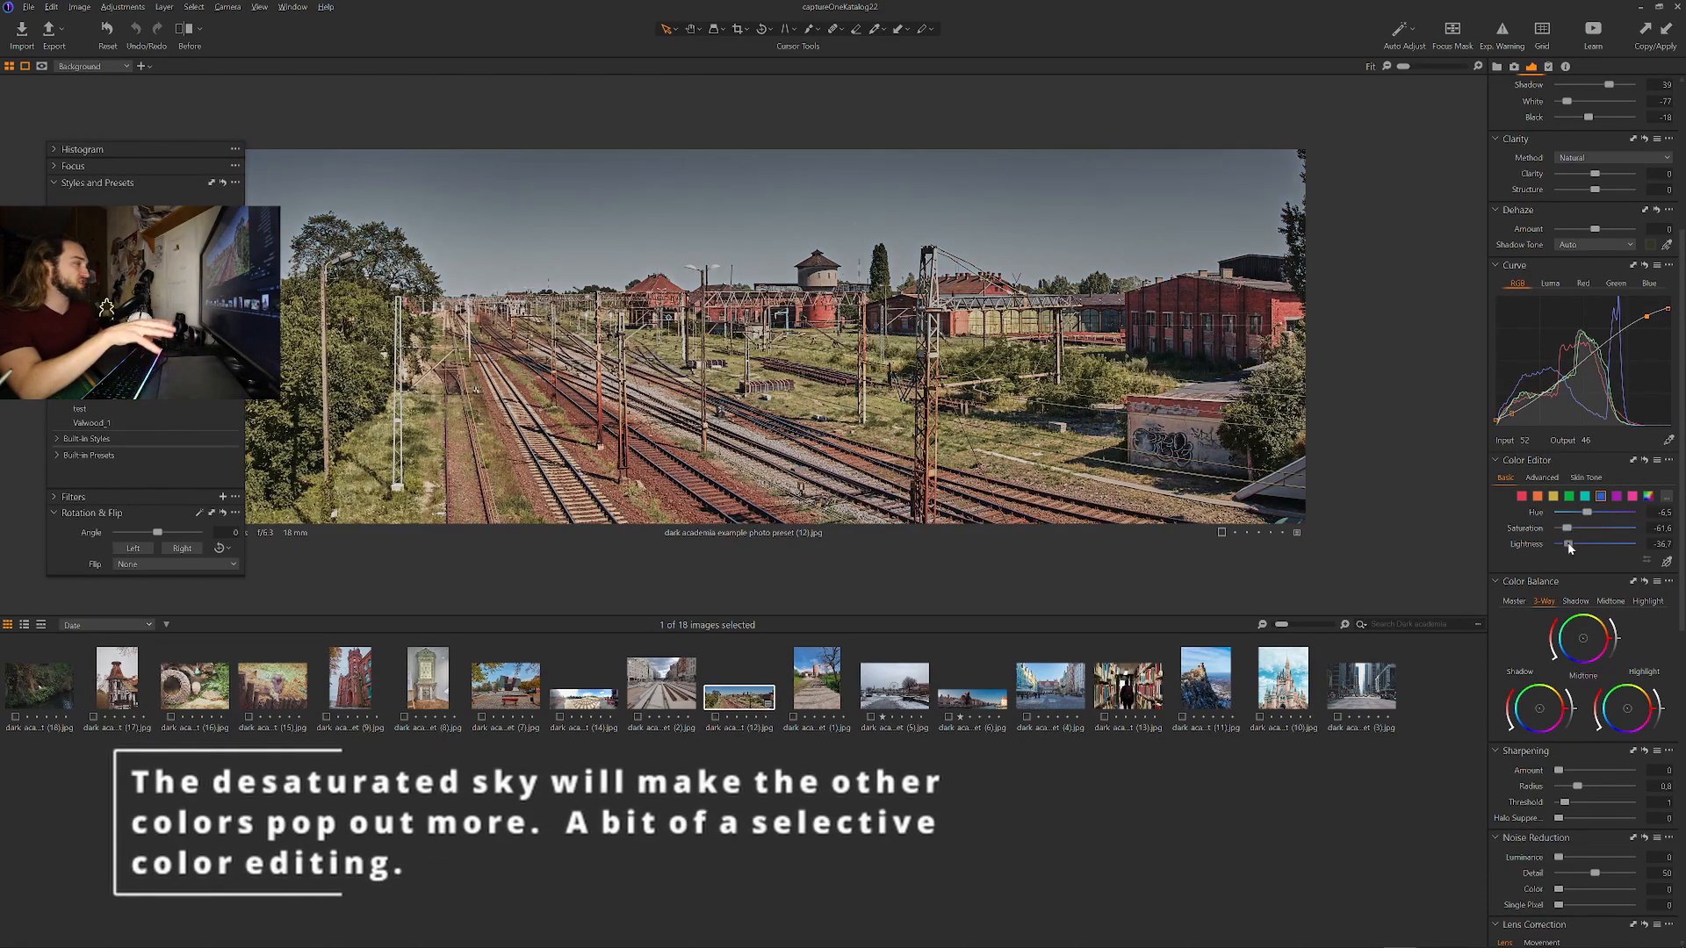
Refine the cyan range to Hue -5.6, Saturation -52.9 and Lightness -29.4, and reduce the purple range's Saturation.
left_click(1585, 496)
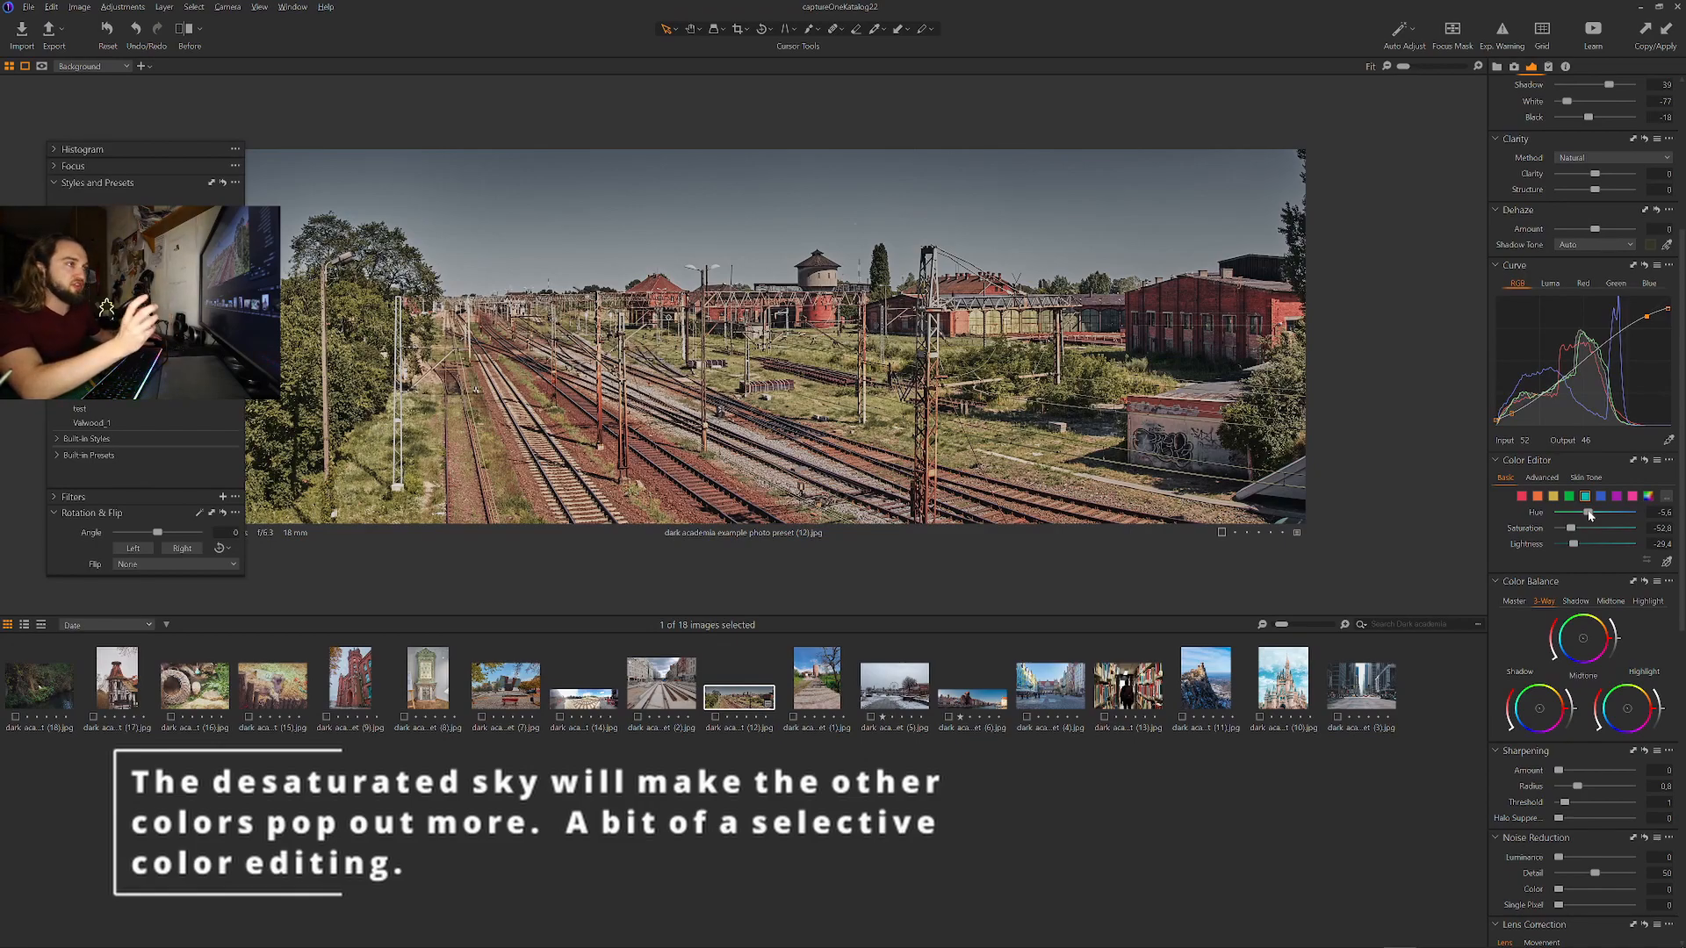
left_click(1616, 497)
mouse_move(1594, 528)
left_mouse_down()
mouse_move(1558, 527)
mouse_move(1573, 545)
mouse_move(1572, 530)
left_mouse_up()
left_click(1631, 497)
Set the yellow range to Hue -12.2, Saturation -26.7 and Lightness -16.7.
left_click(1553, 496)
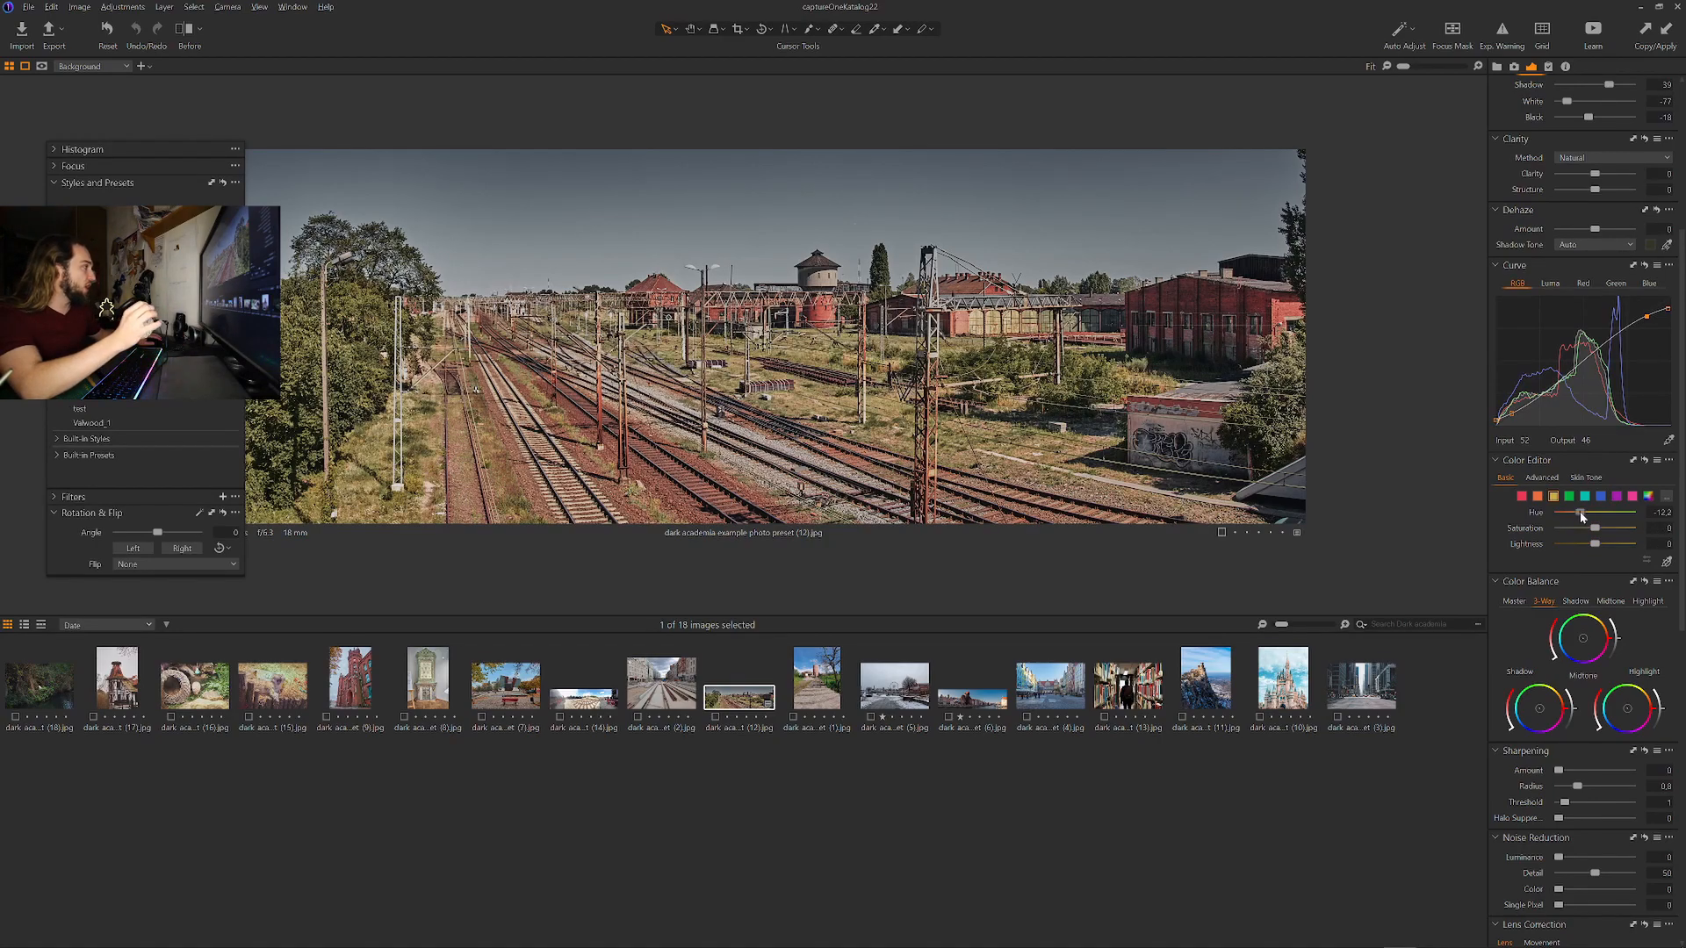
left_click_drag(1594, 527, 1583, 546)
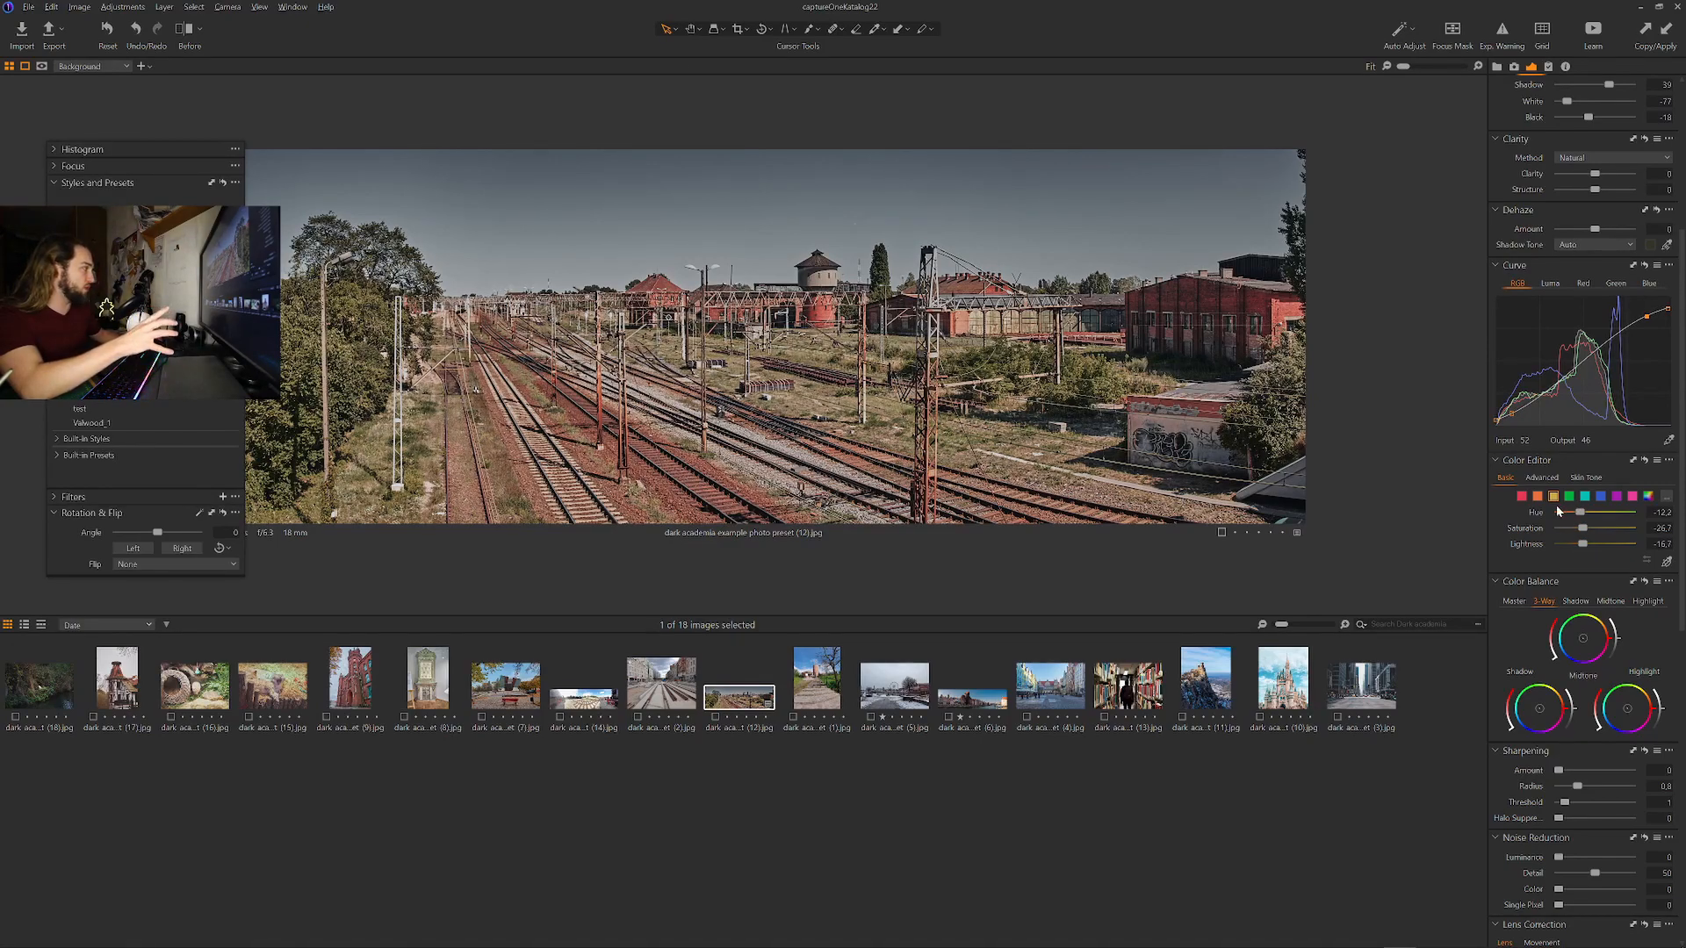
Set the red range to Hue 5.5, Saturation -20.8 and Lightness -11.2.
left_click(1522, 496)
left_click_drag(1594, 513, 1599, 513)
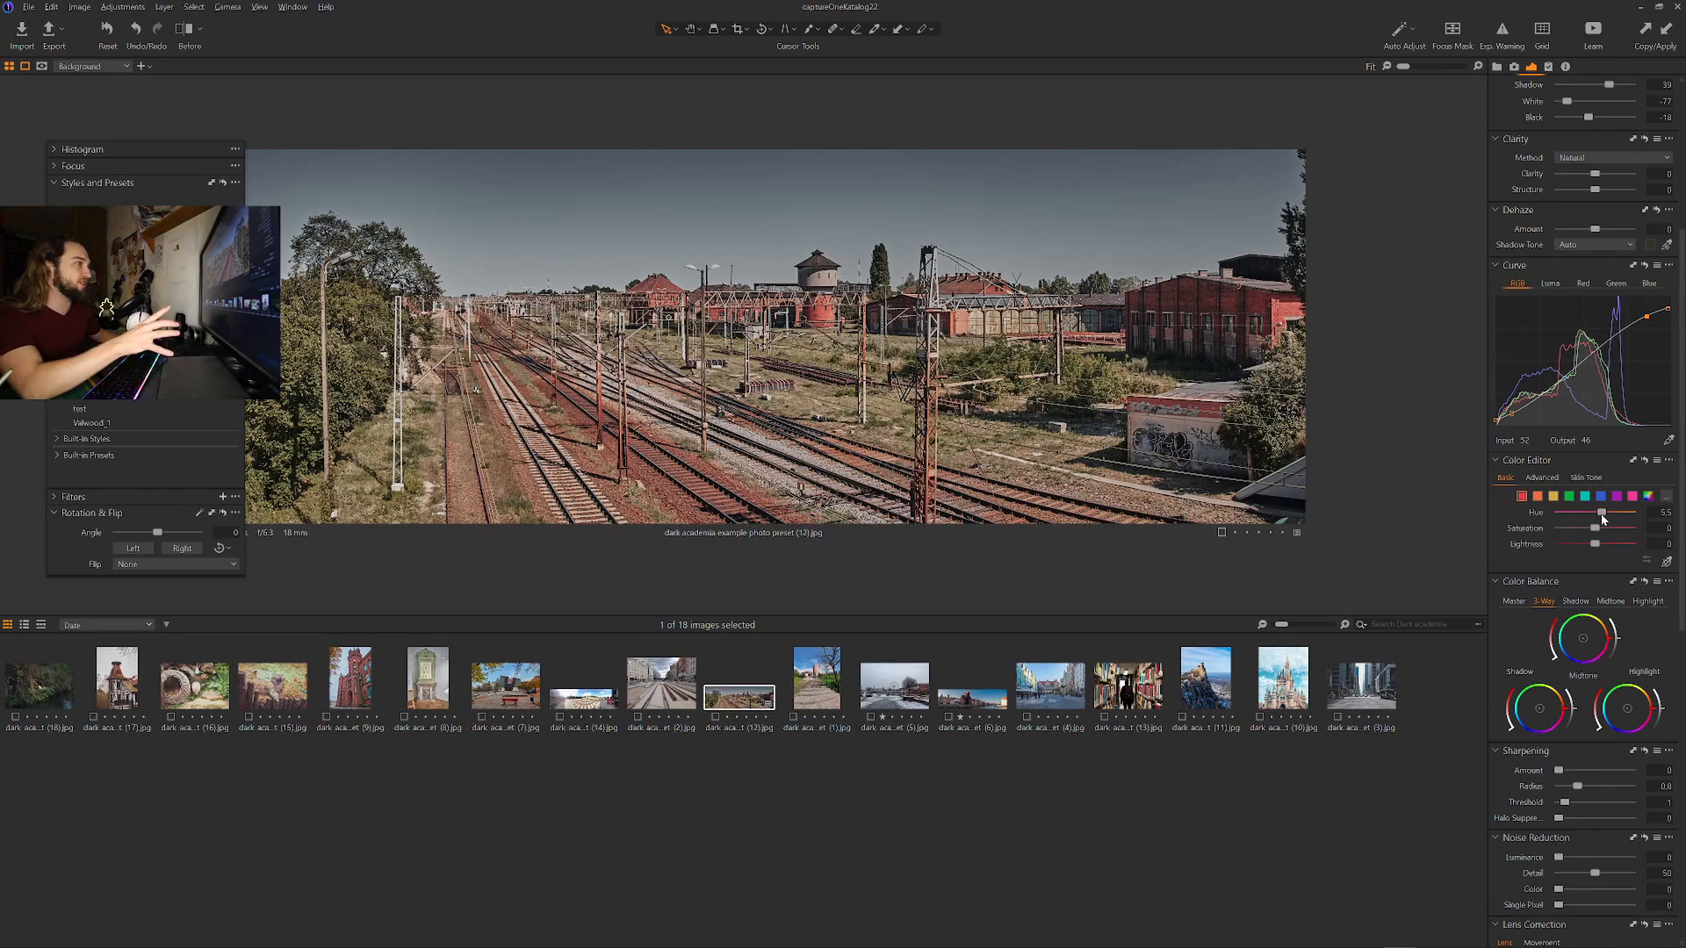
left_click(1578, 528)
left_click(1577, 544)
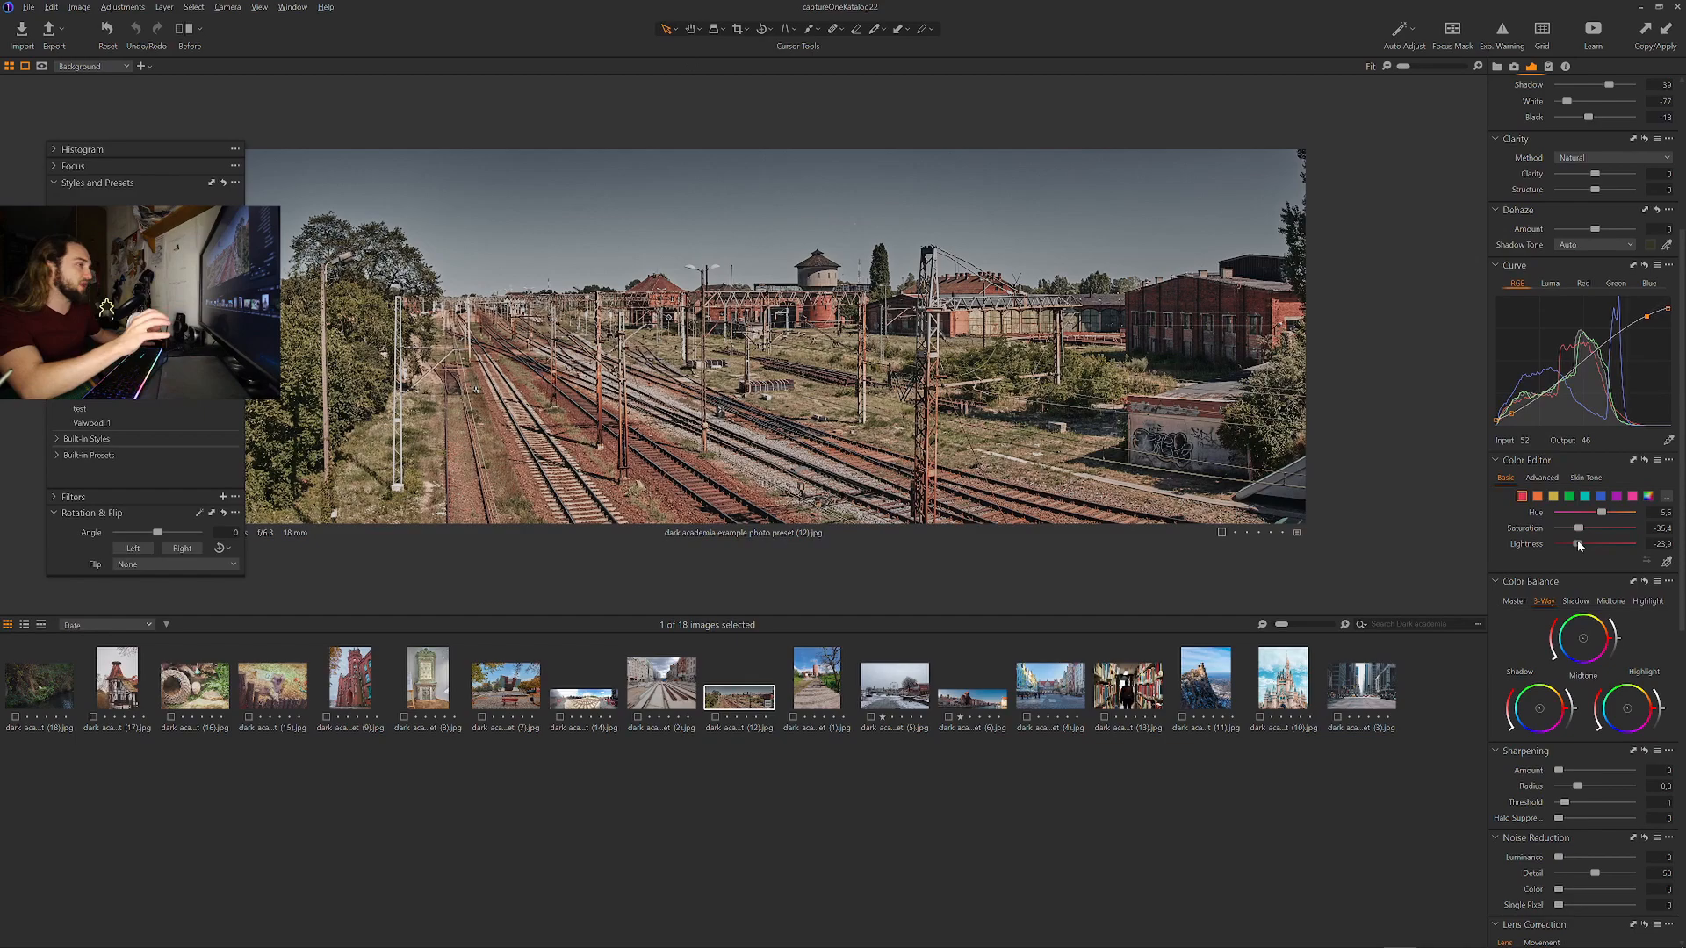
left_click_drag(1577, 544, 1581, 544)
double_click(1577, 528)
left_click(1585, 528)
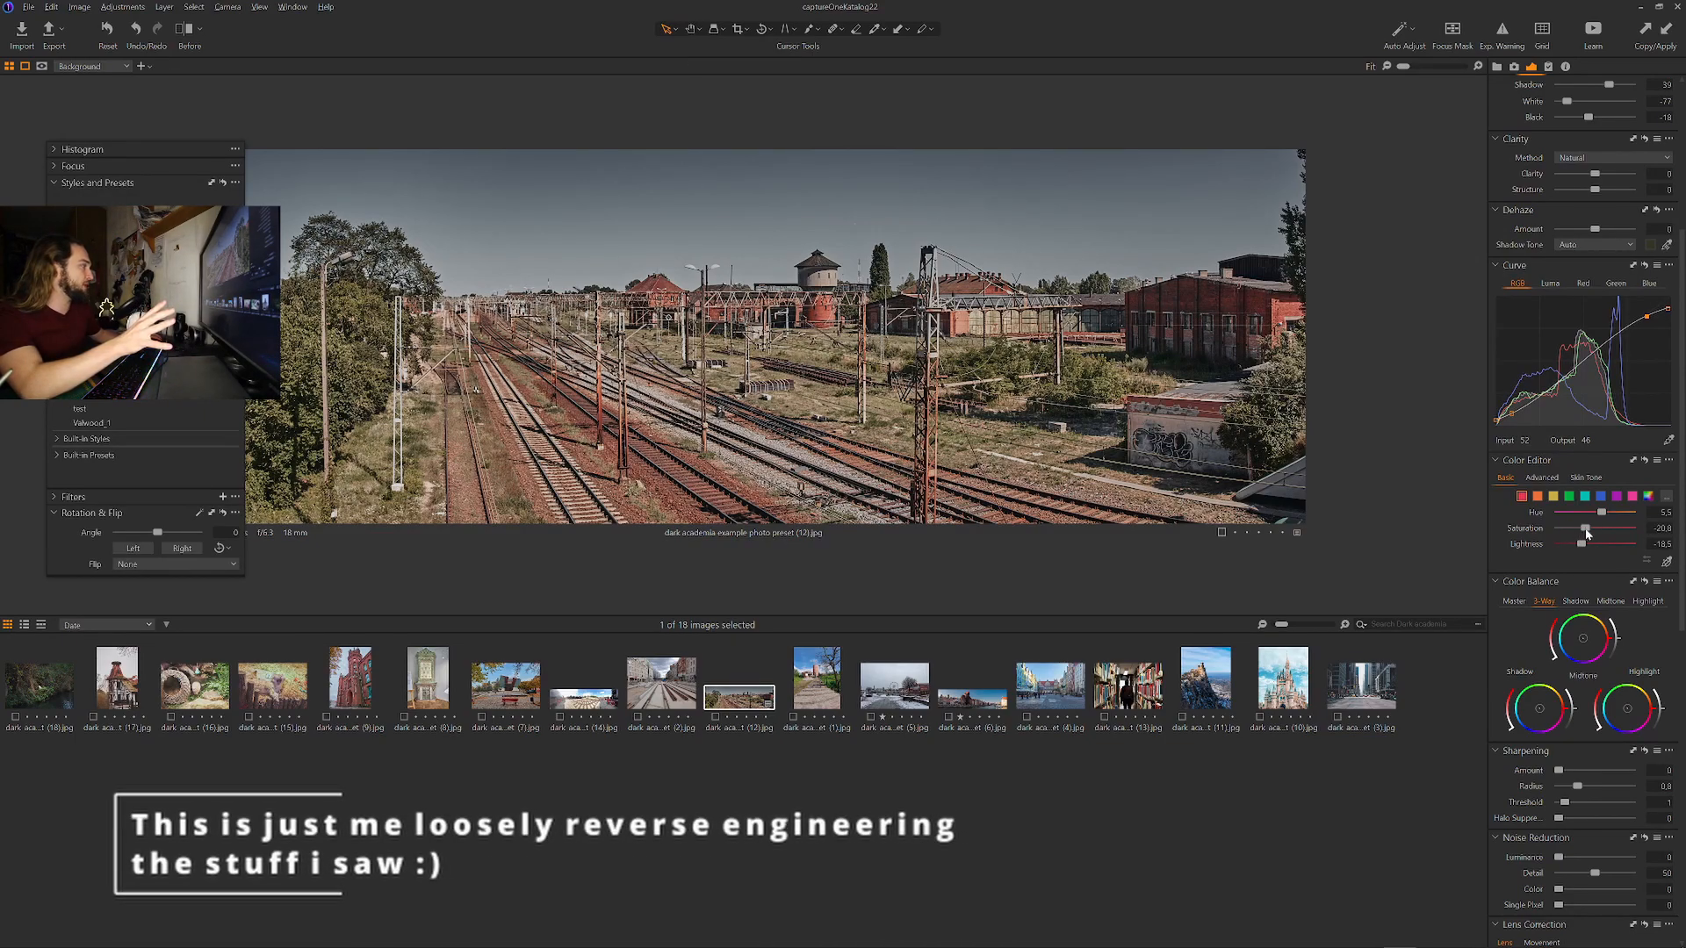
left_click(1585, 544)
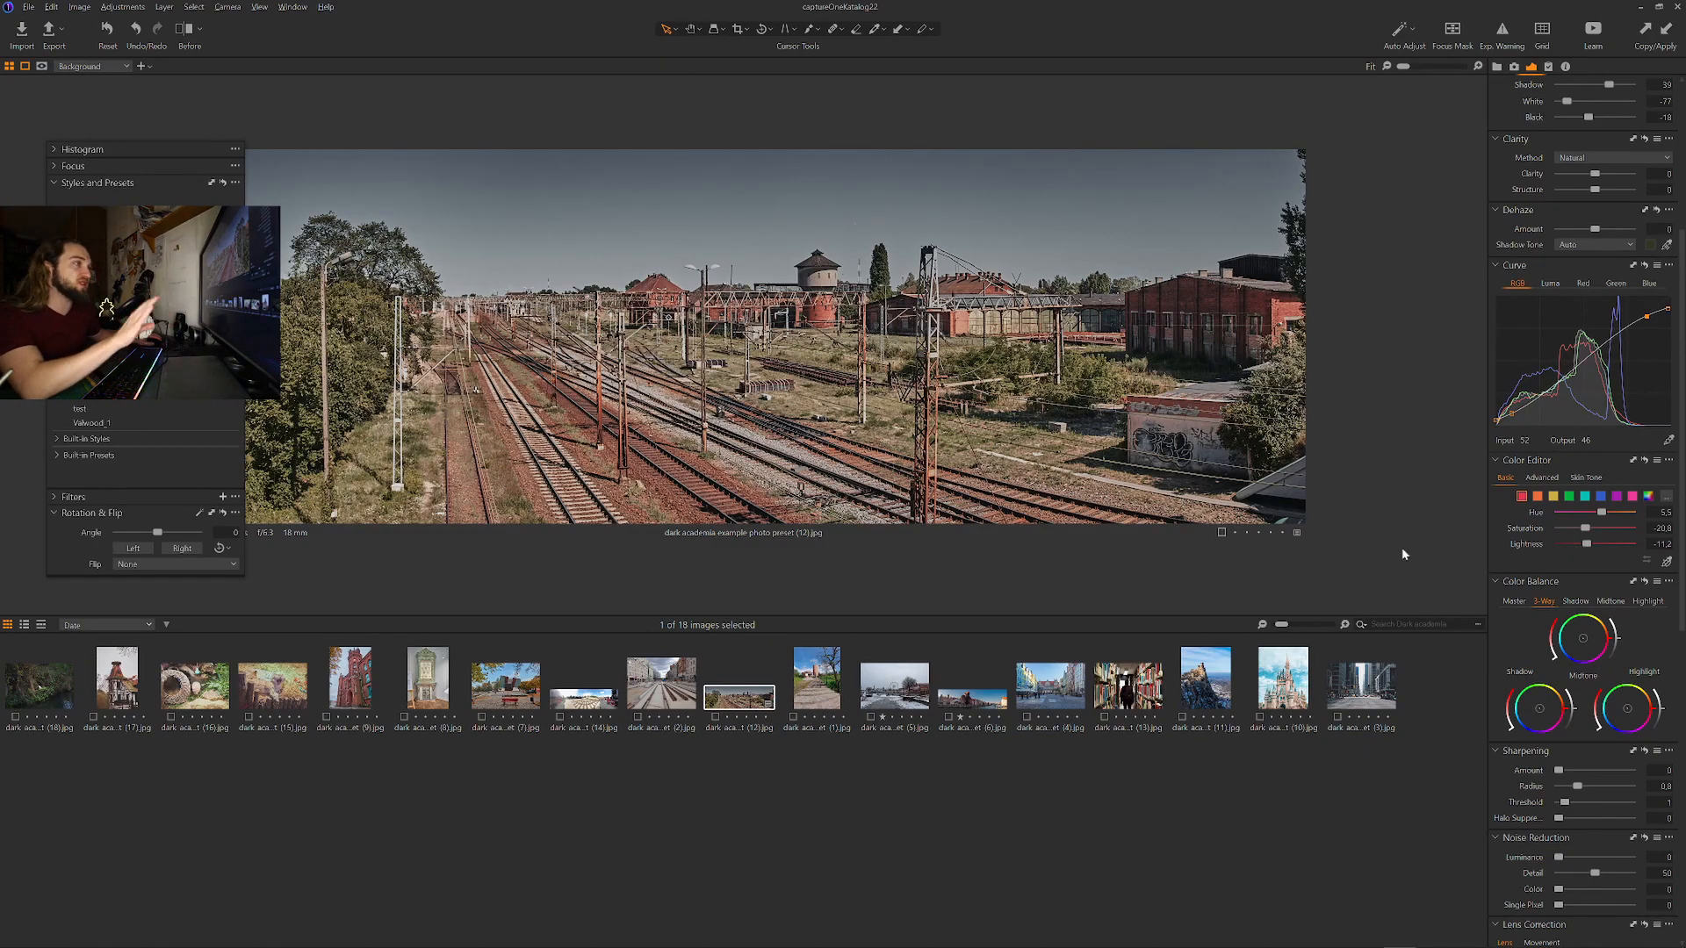
Darken the photo's edges by setting the Vignetting amount to -1.19.
scroll(1598, 719, "down", 5)
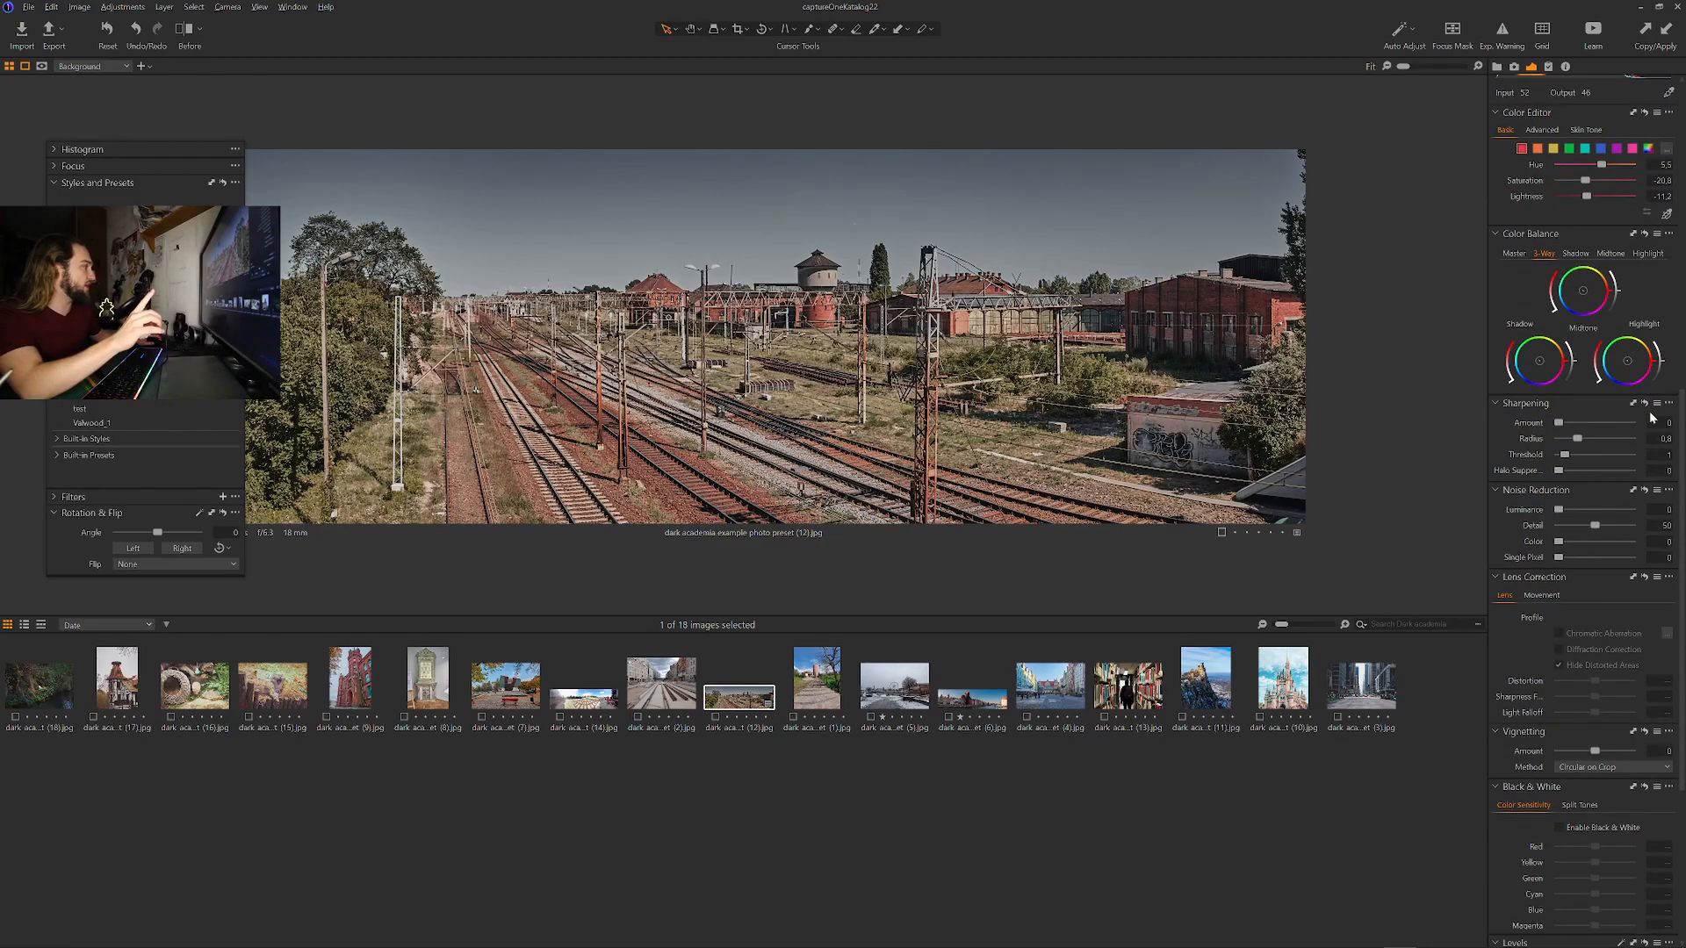
scroll(1526, 490, "up", 2)
scroll(1526, 489, "up", 2)
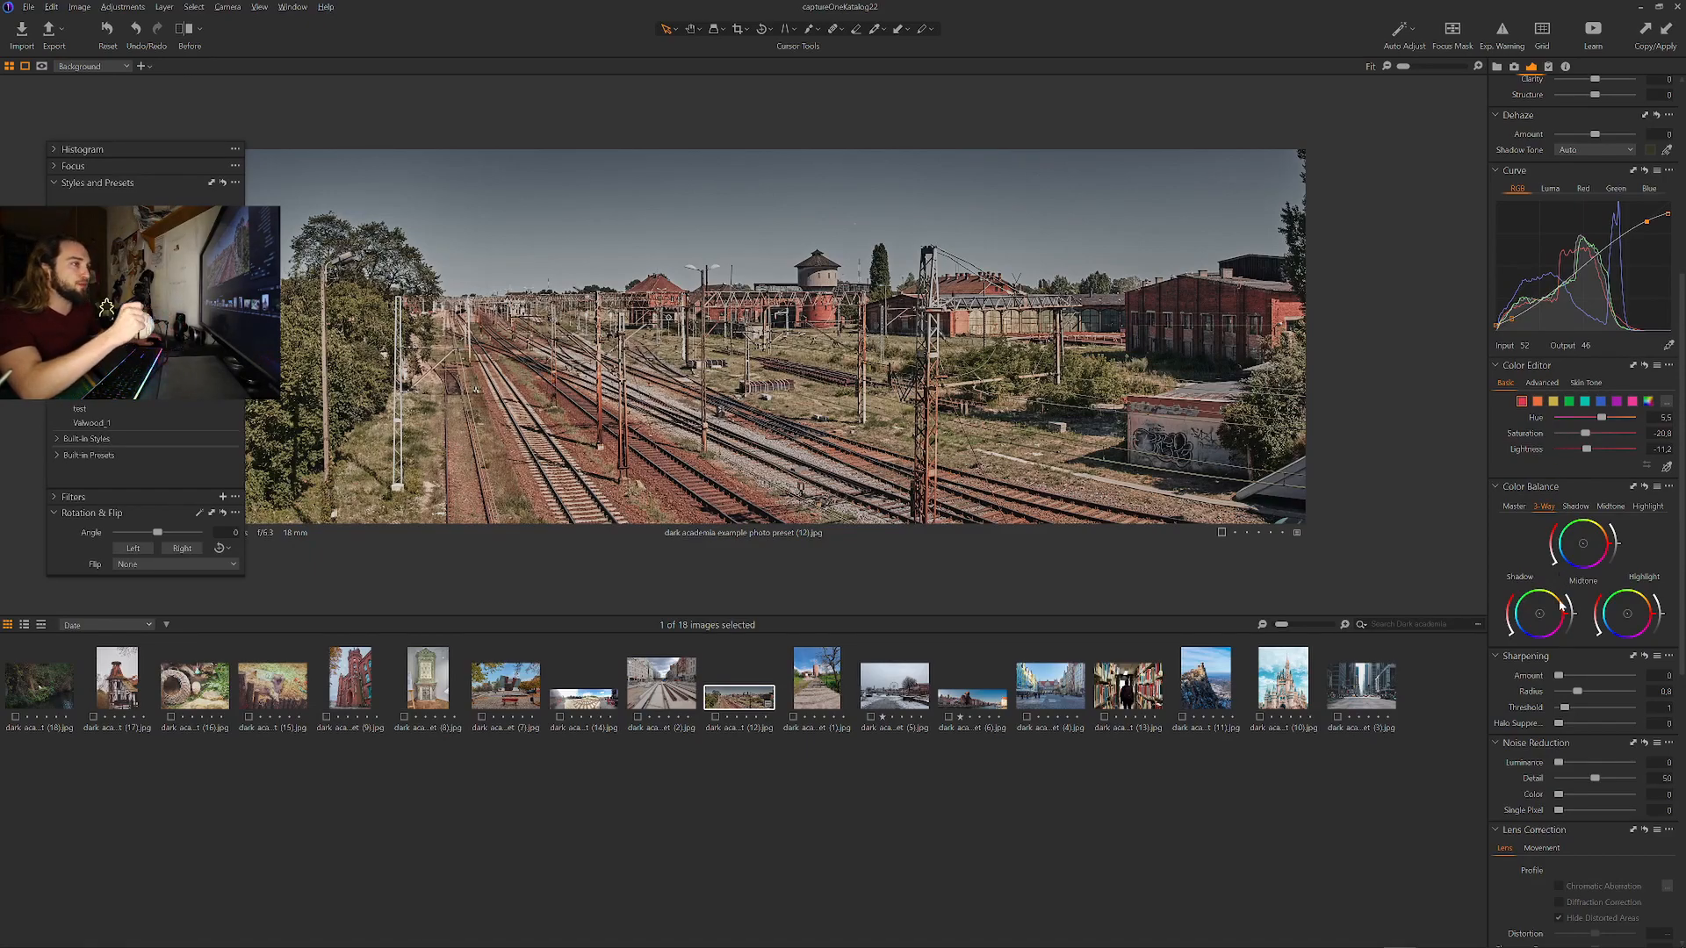
scroll(1560, 606, "down", 5)
scroll(1569, 692, "down", 4)
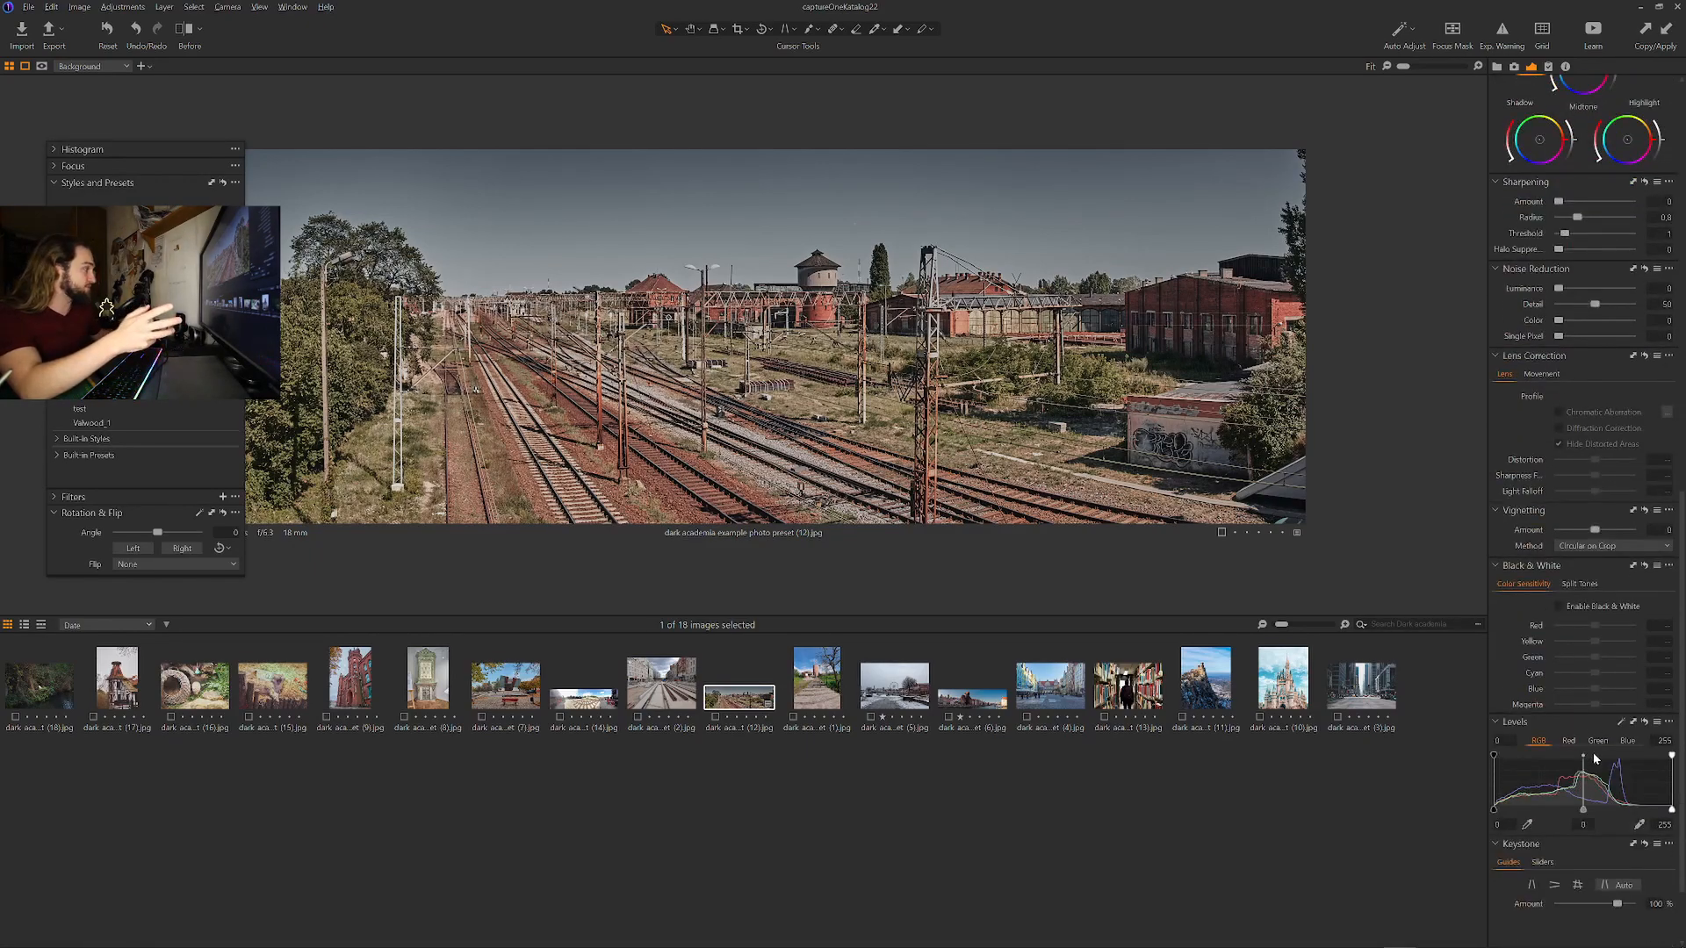
left_click_drag(1595, 429, 1583, 429)
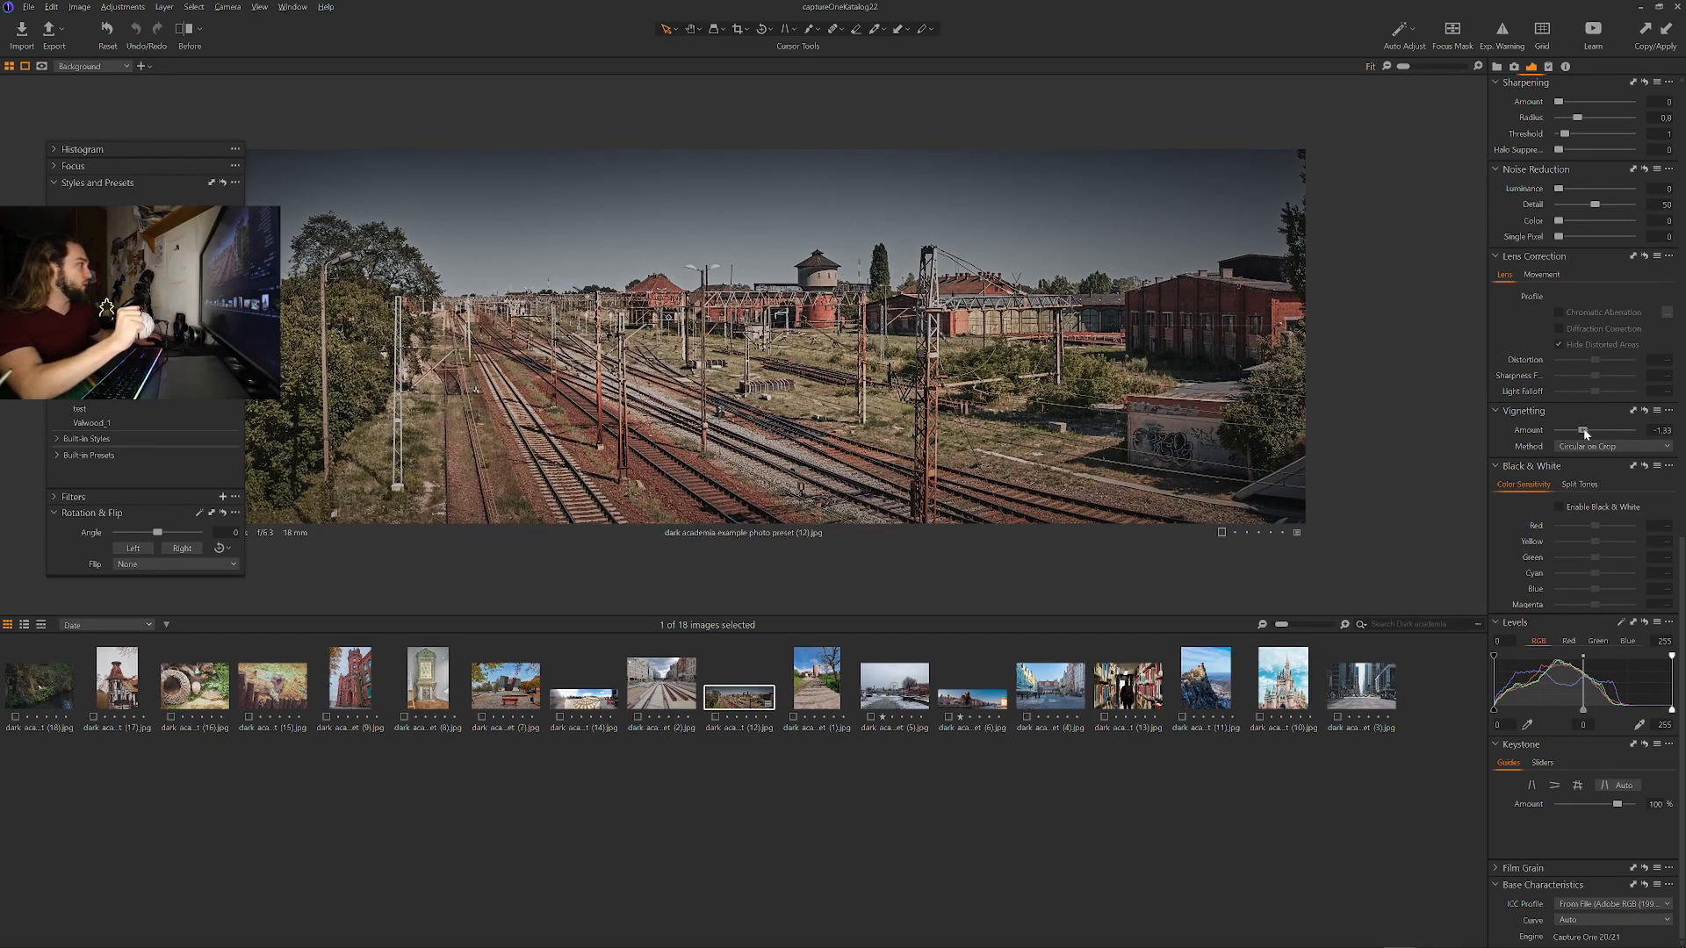
left_click_drag(1585, 434, 1586, 433)
Keep the Sharpening amount at 0 and set Noise Reduction to Luminance 9 and Detail 54.
scroll(1569, 489, "up", 5)
scroll(1505, 593, "up", 3)
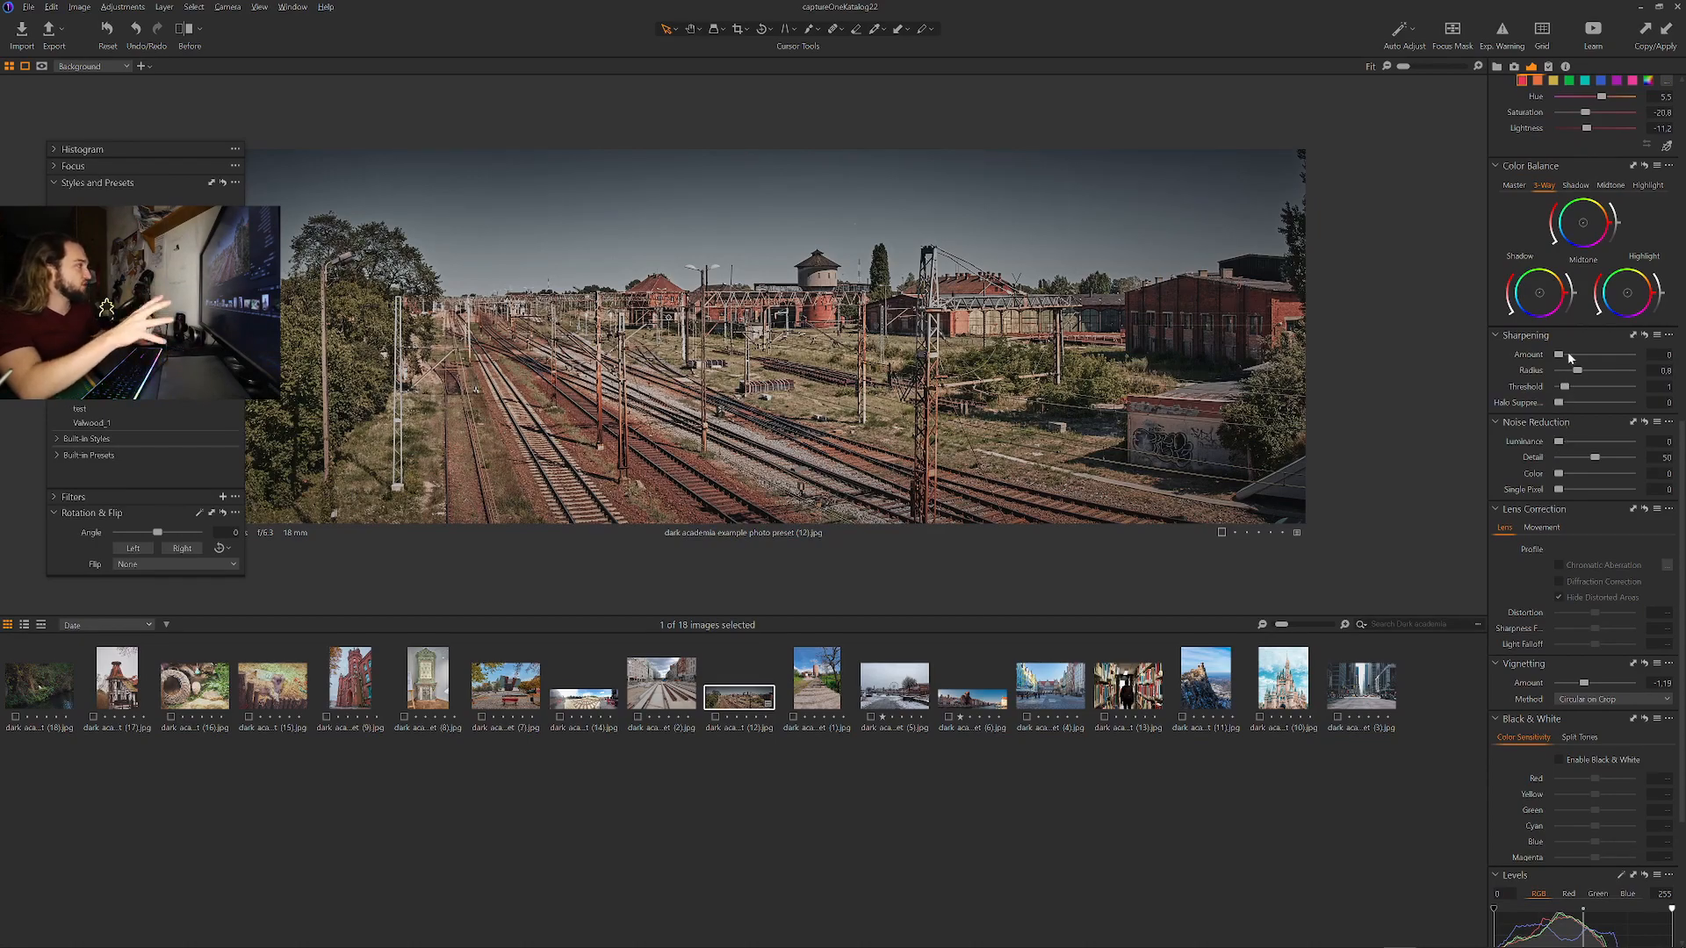
mouse_move(1569, 355)
left_mouse_down()
mouse_move(1635, 362)
mouse_move(1547, 358)
left_mouse_up()
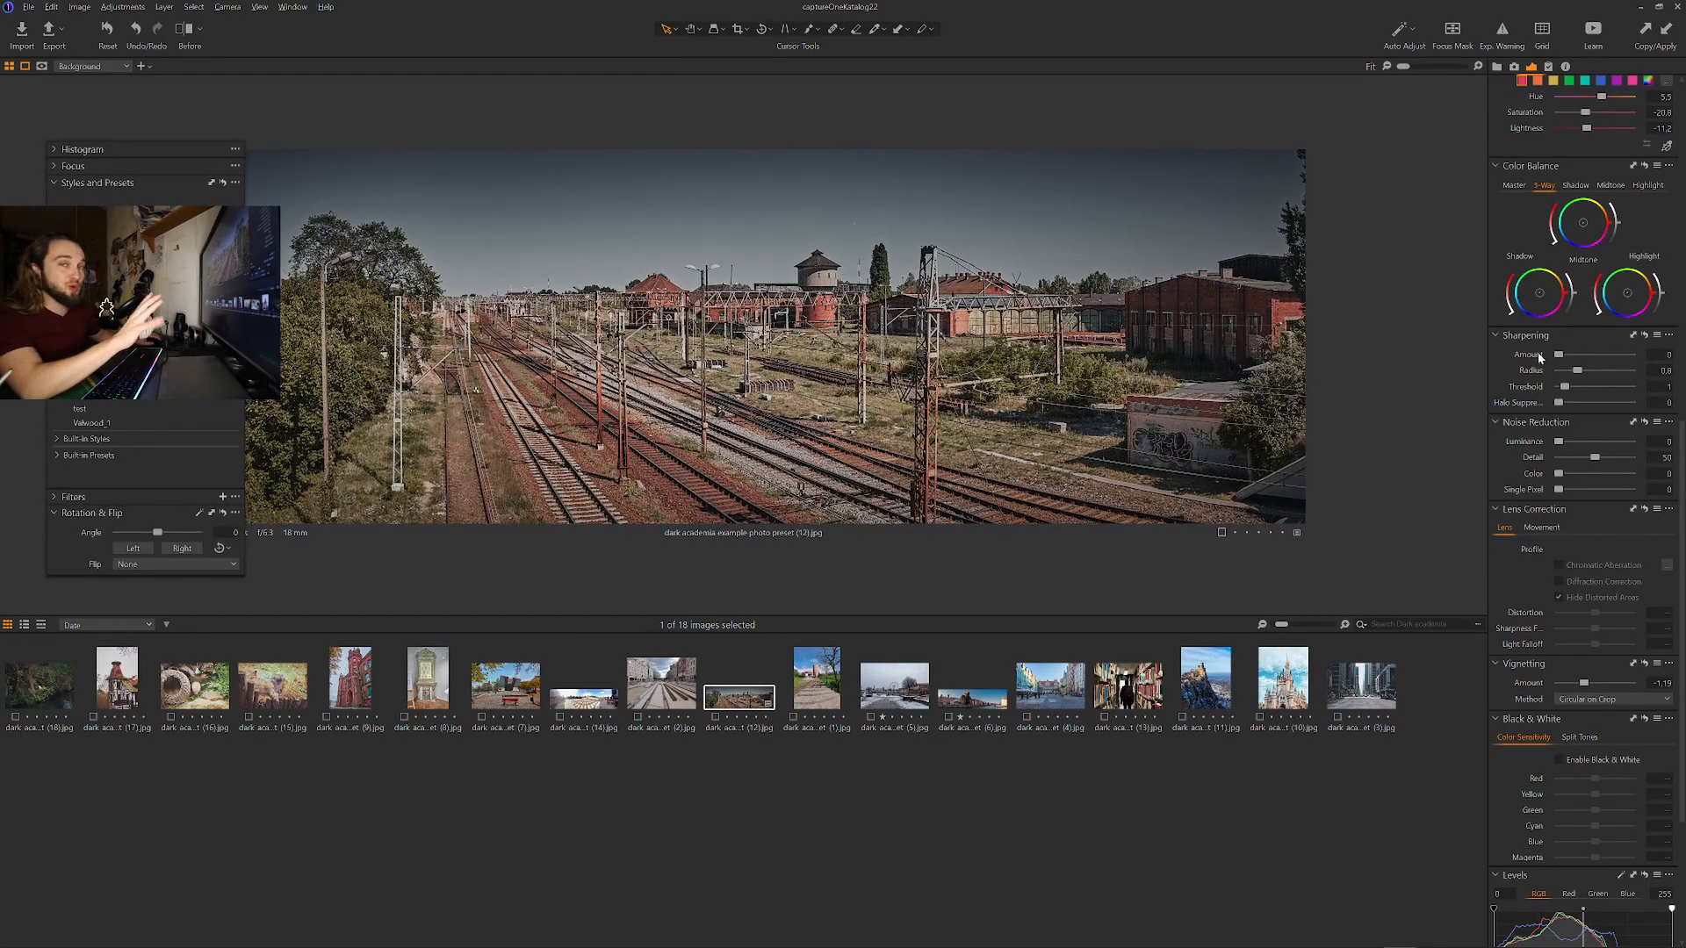
left_click_drag(1557, 441, 1599, 459)
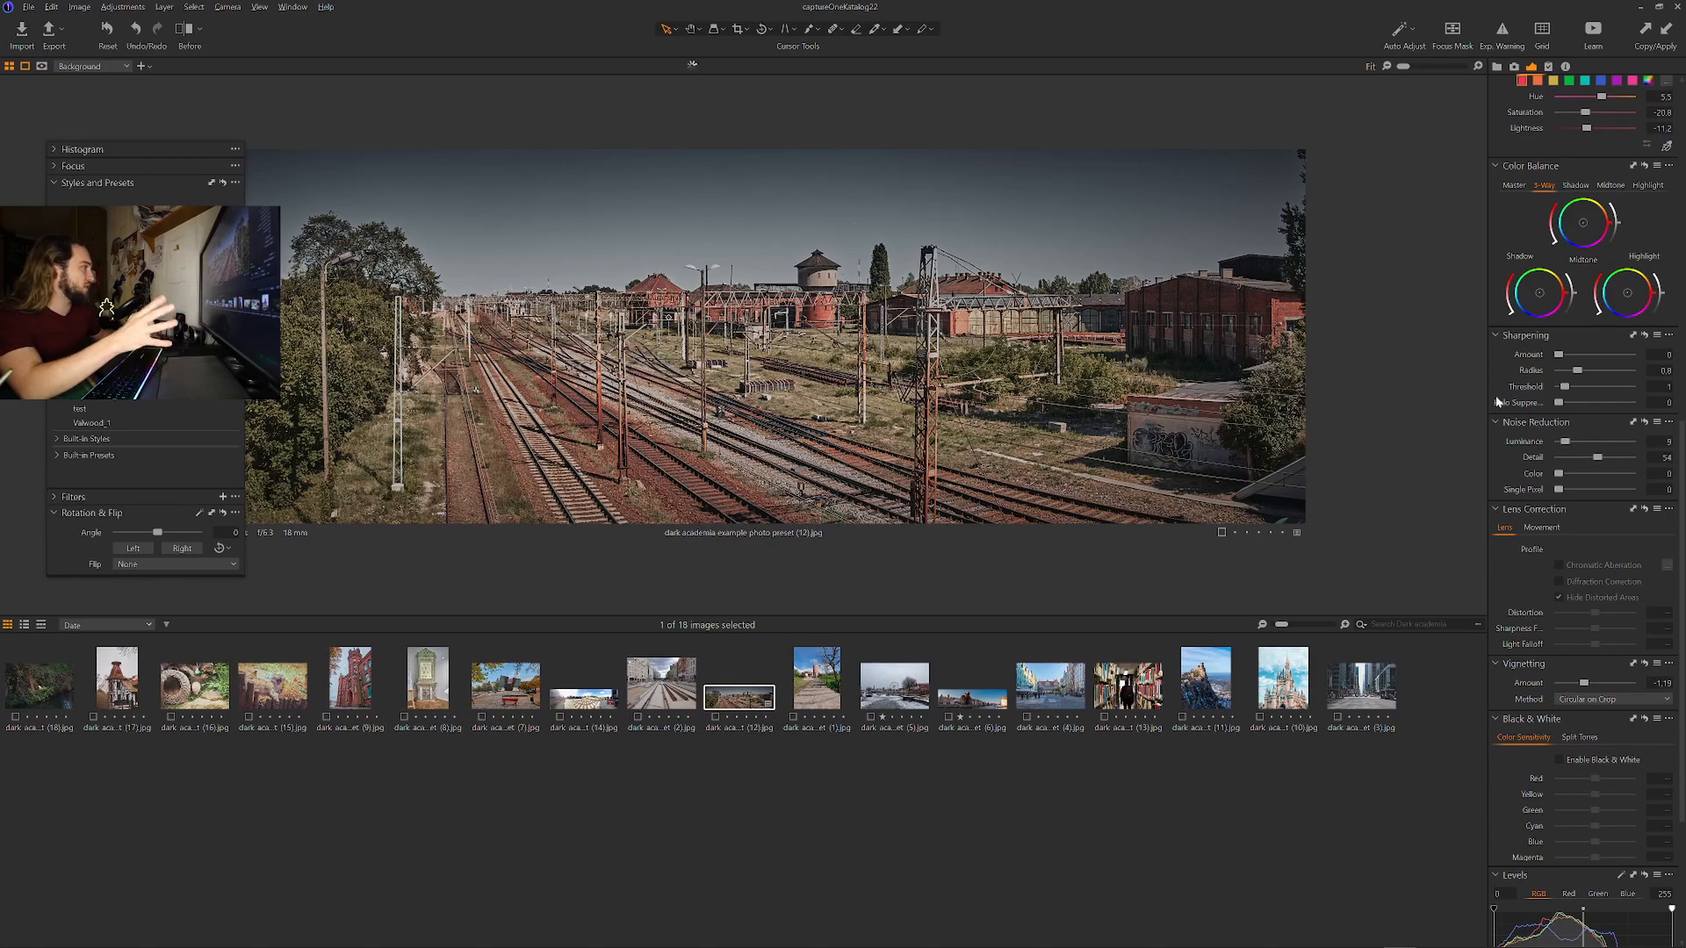
Set Clarity to 7 and reduce the High Dynamic Range Shadow value to 28.
scroll(1545, 509, "up", 5)
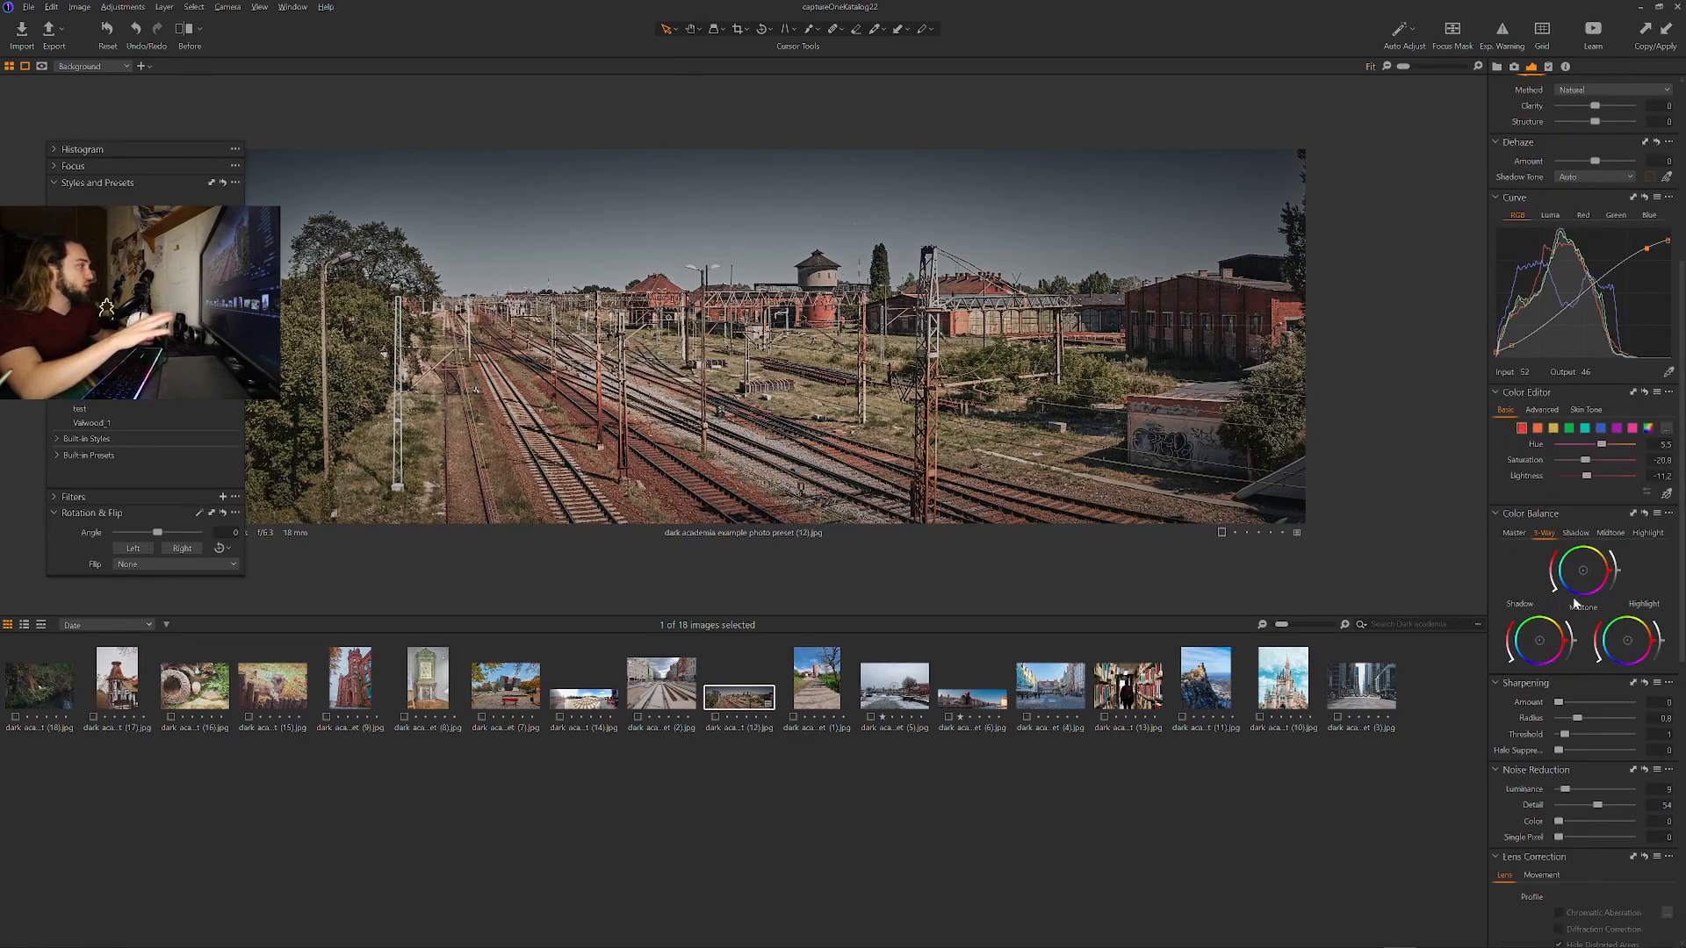
scroll(1572, 601, "down", 1)
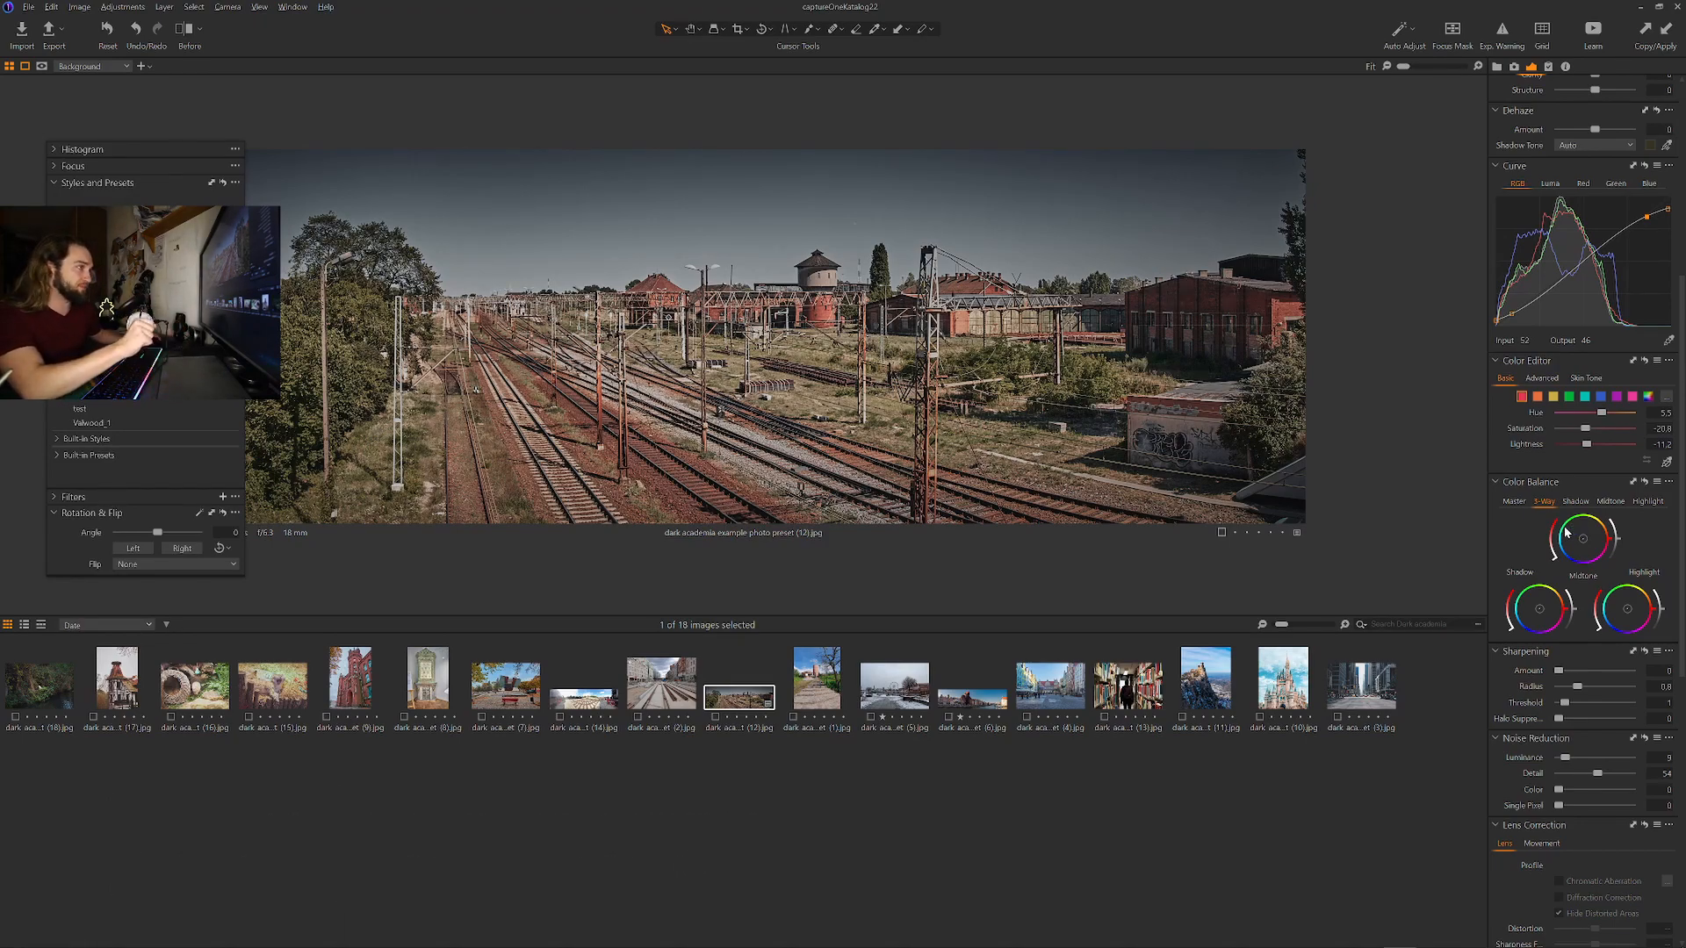
scroll(1593, 271, "up", 6)
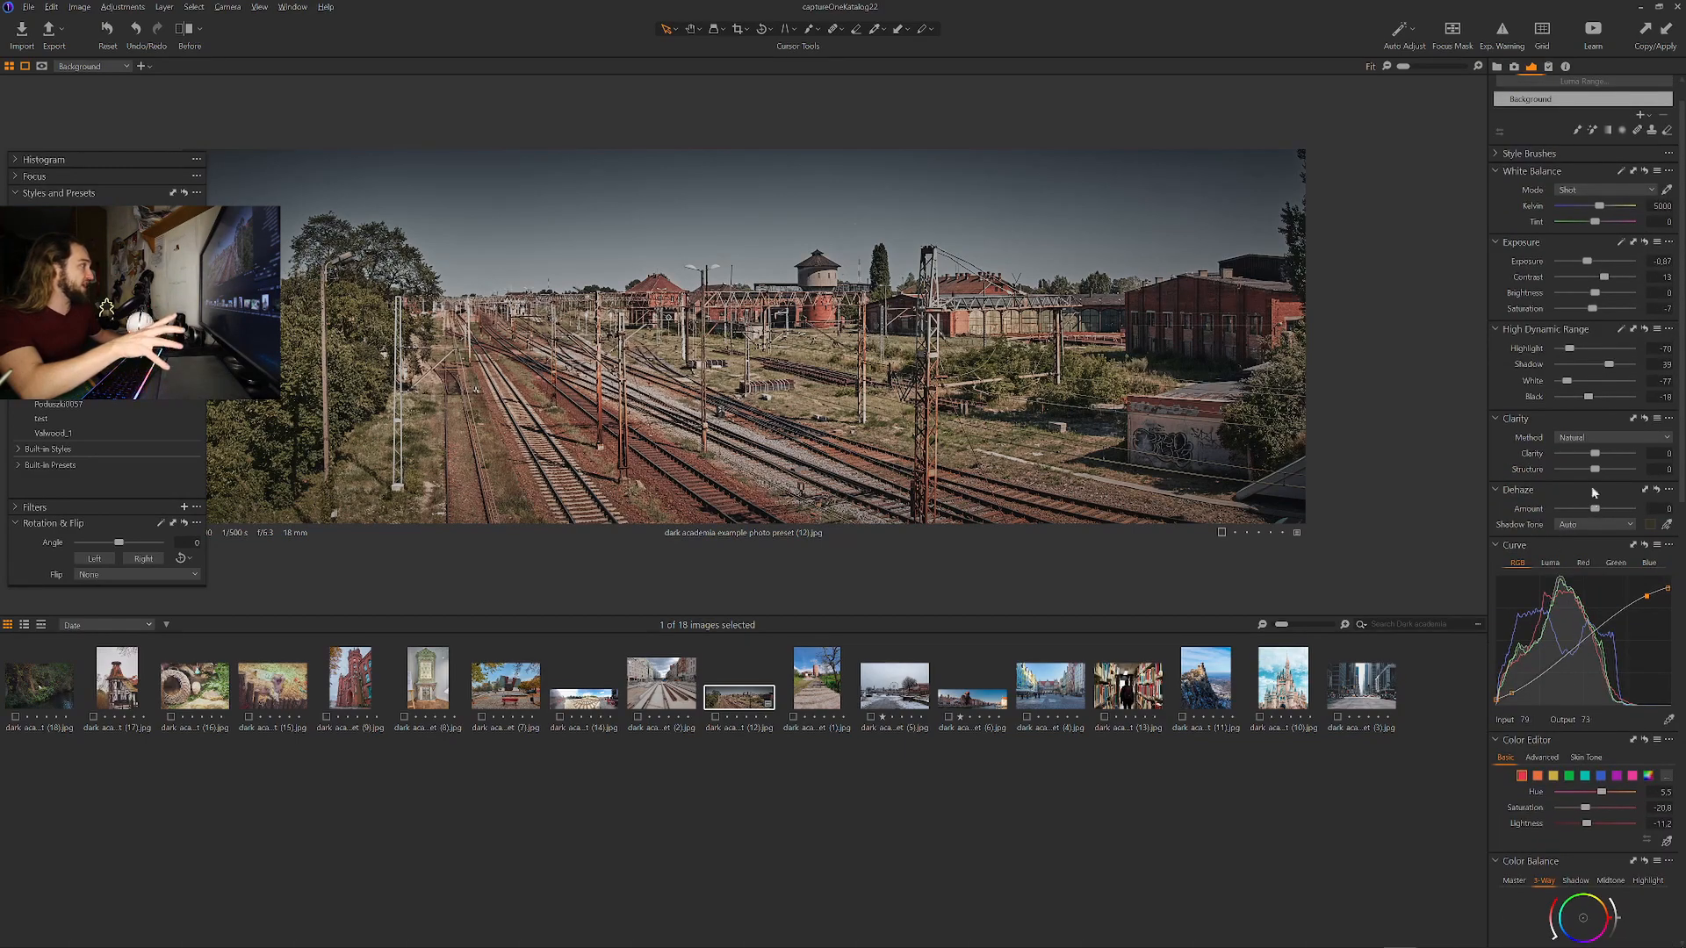
left_click_drag(1598, 456, 1600, 458)
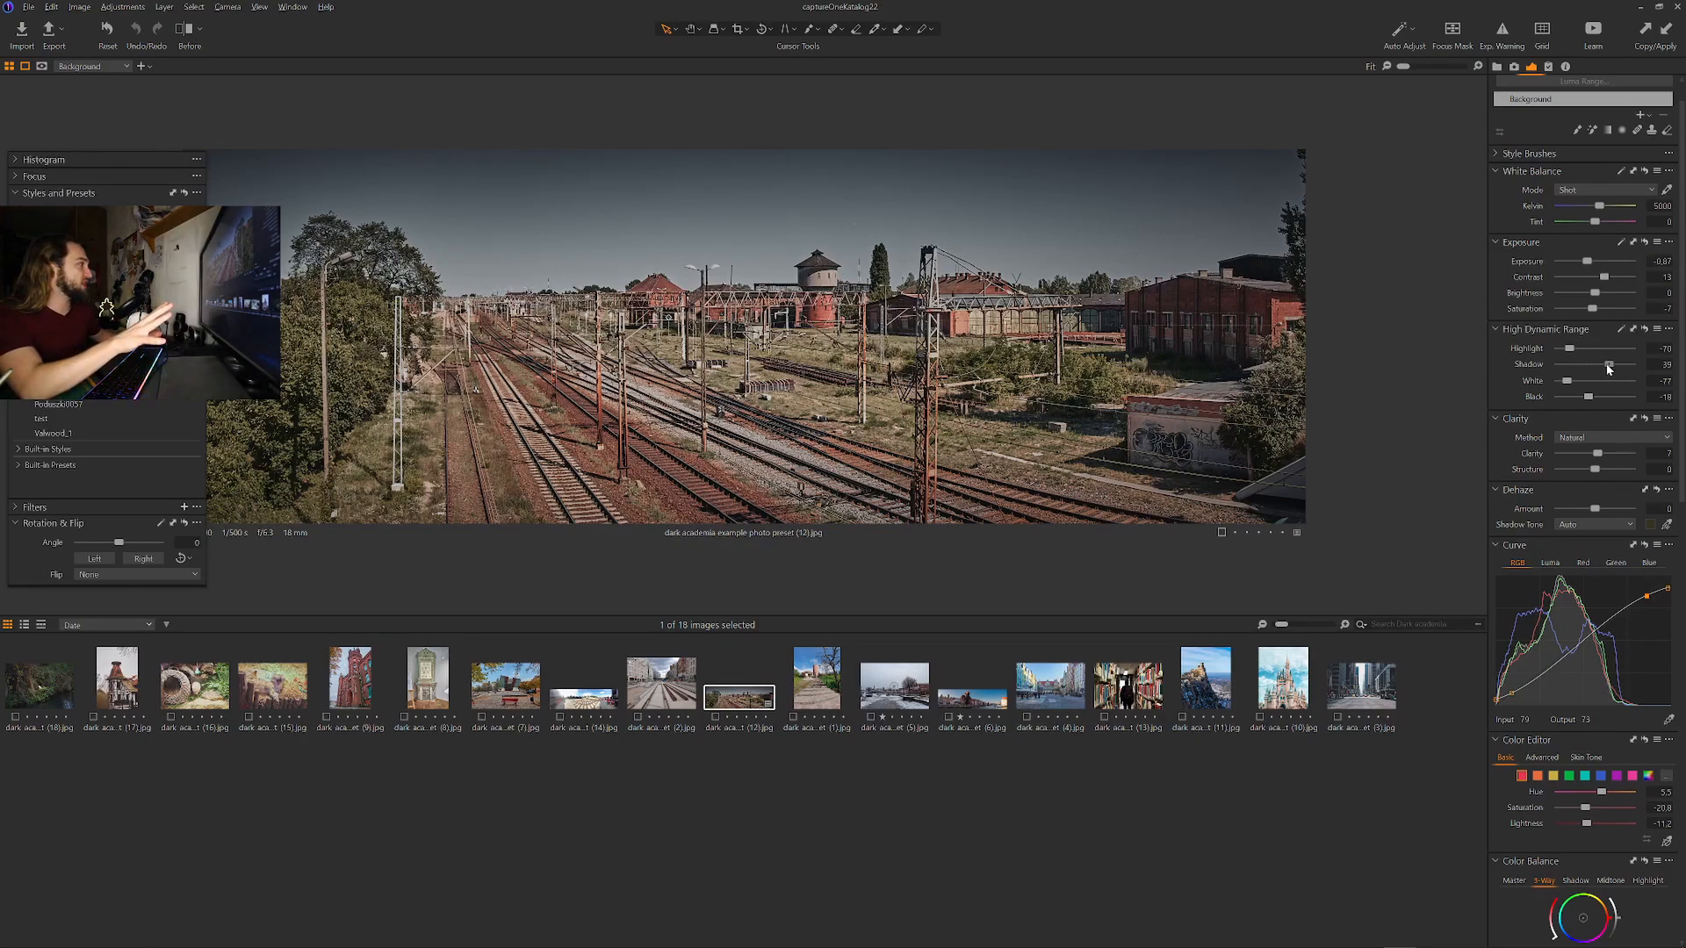
left_click_drag(1609, 365, 1605, 365)
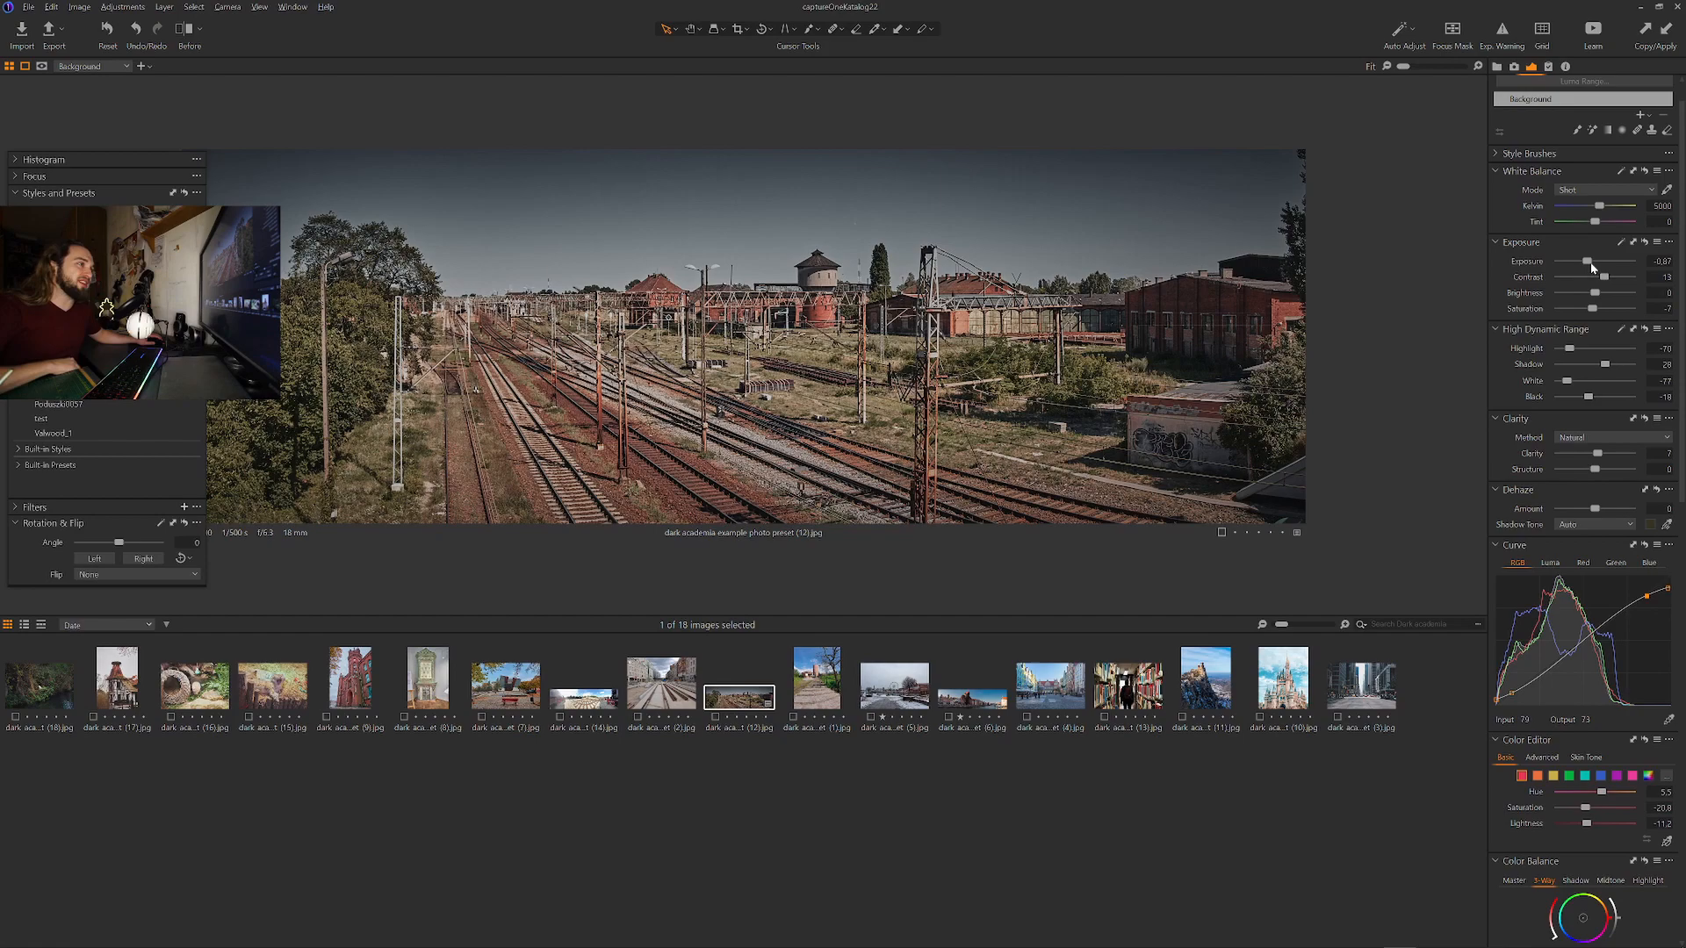
Darken the vegetation by setting Lightness to -50 for the yellow range and -31.2 for the green range.
scroll(1539, 749, "down", 1)
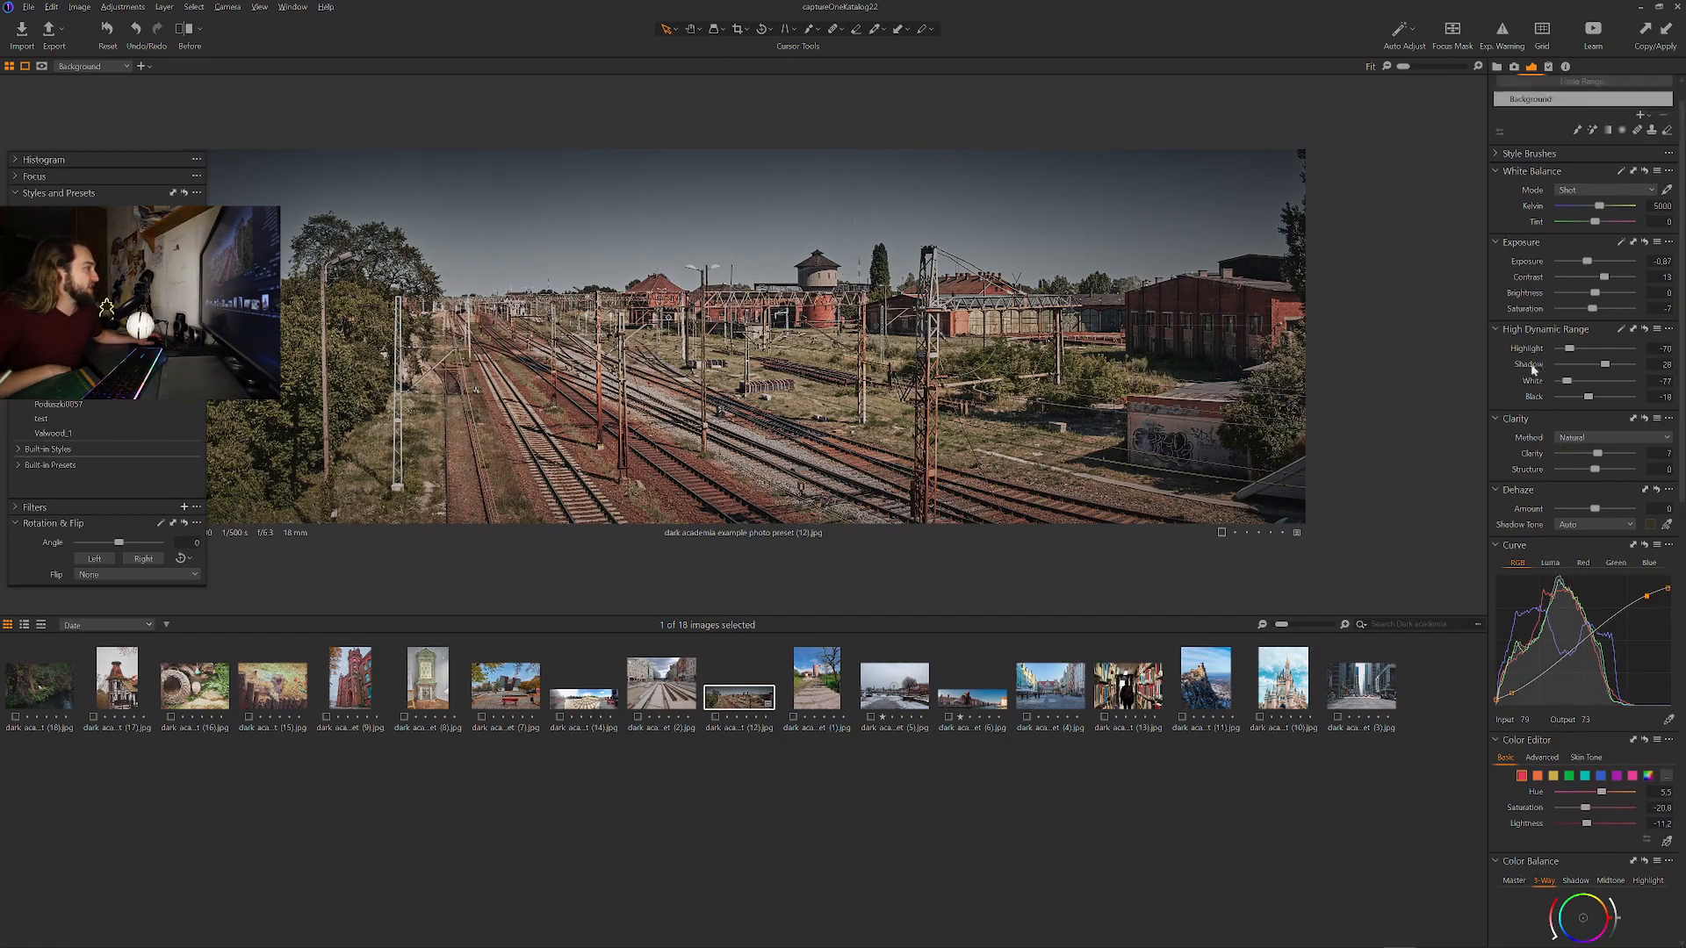
left_click(1553, 743)
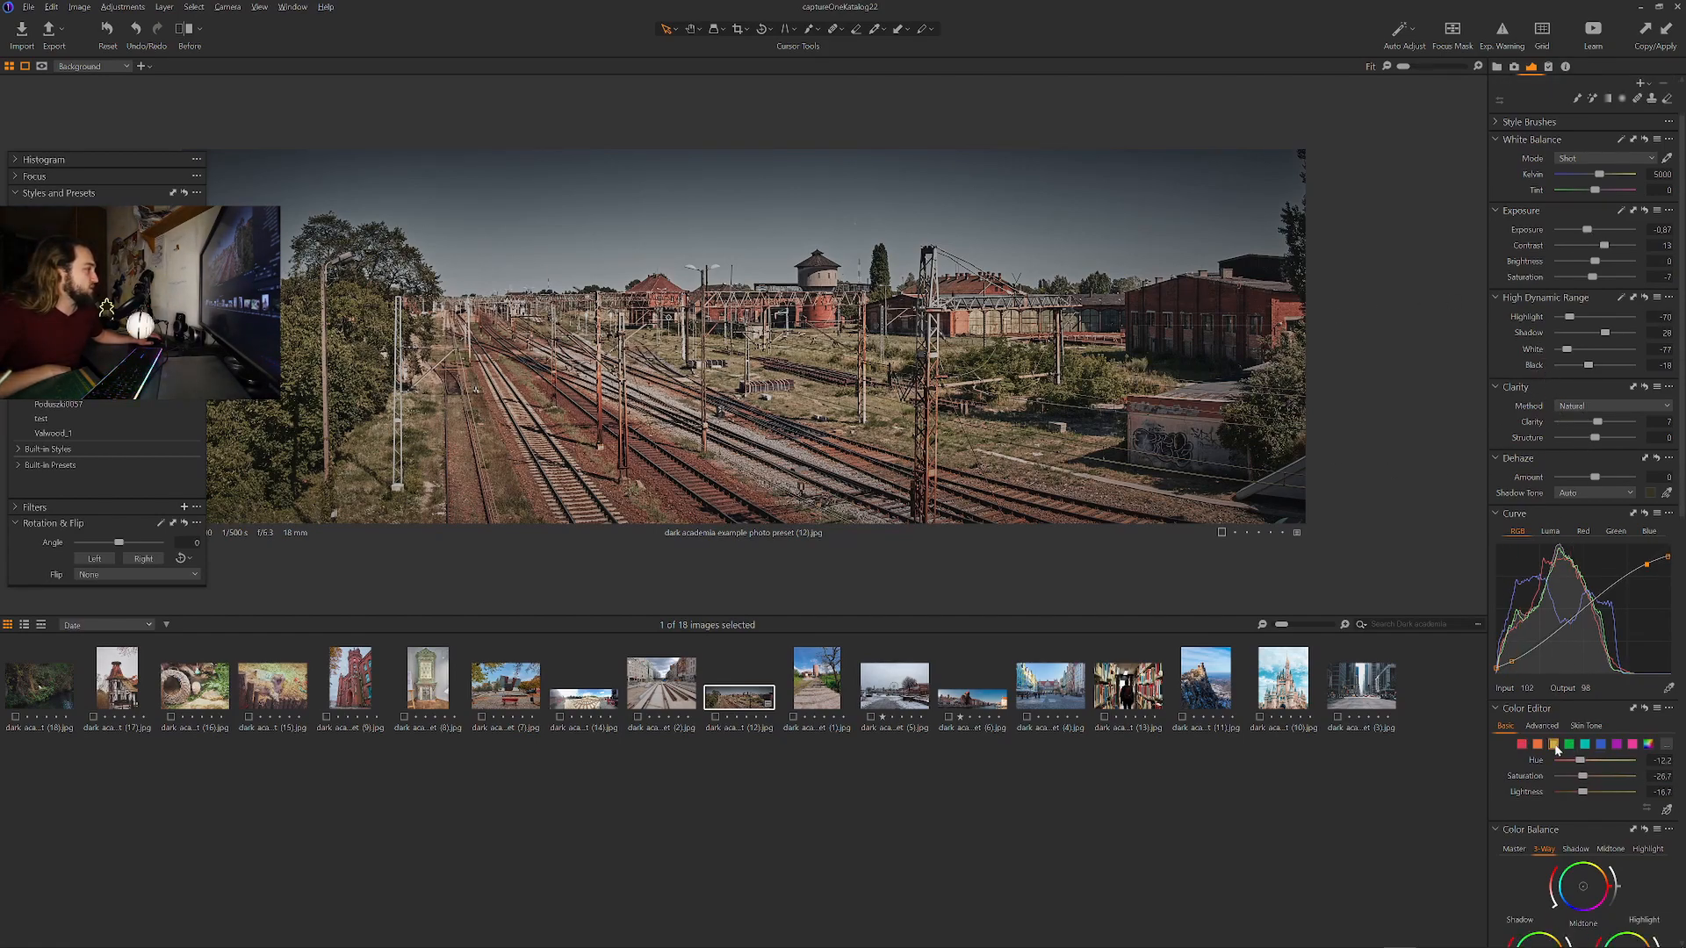
left_click_drag(1581, 793, 1491, 781)
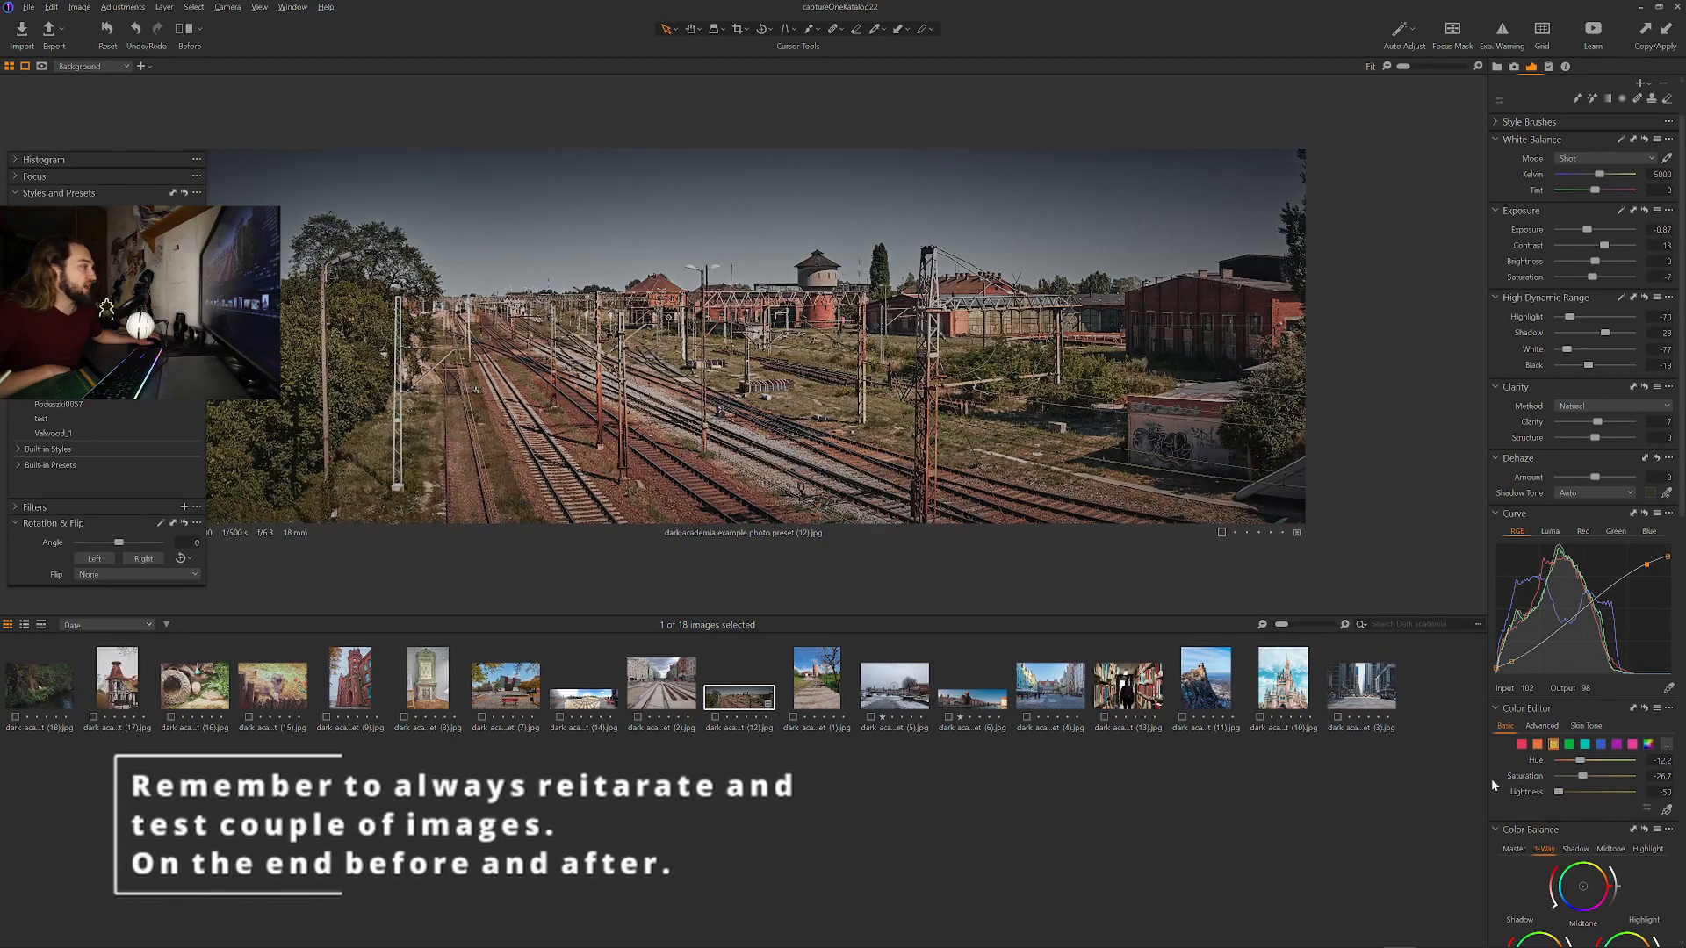
left_click(1568, 746)
left_click_drag(1578, 790, 1570, 796)
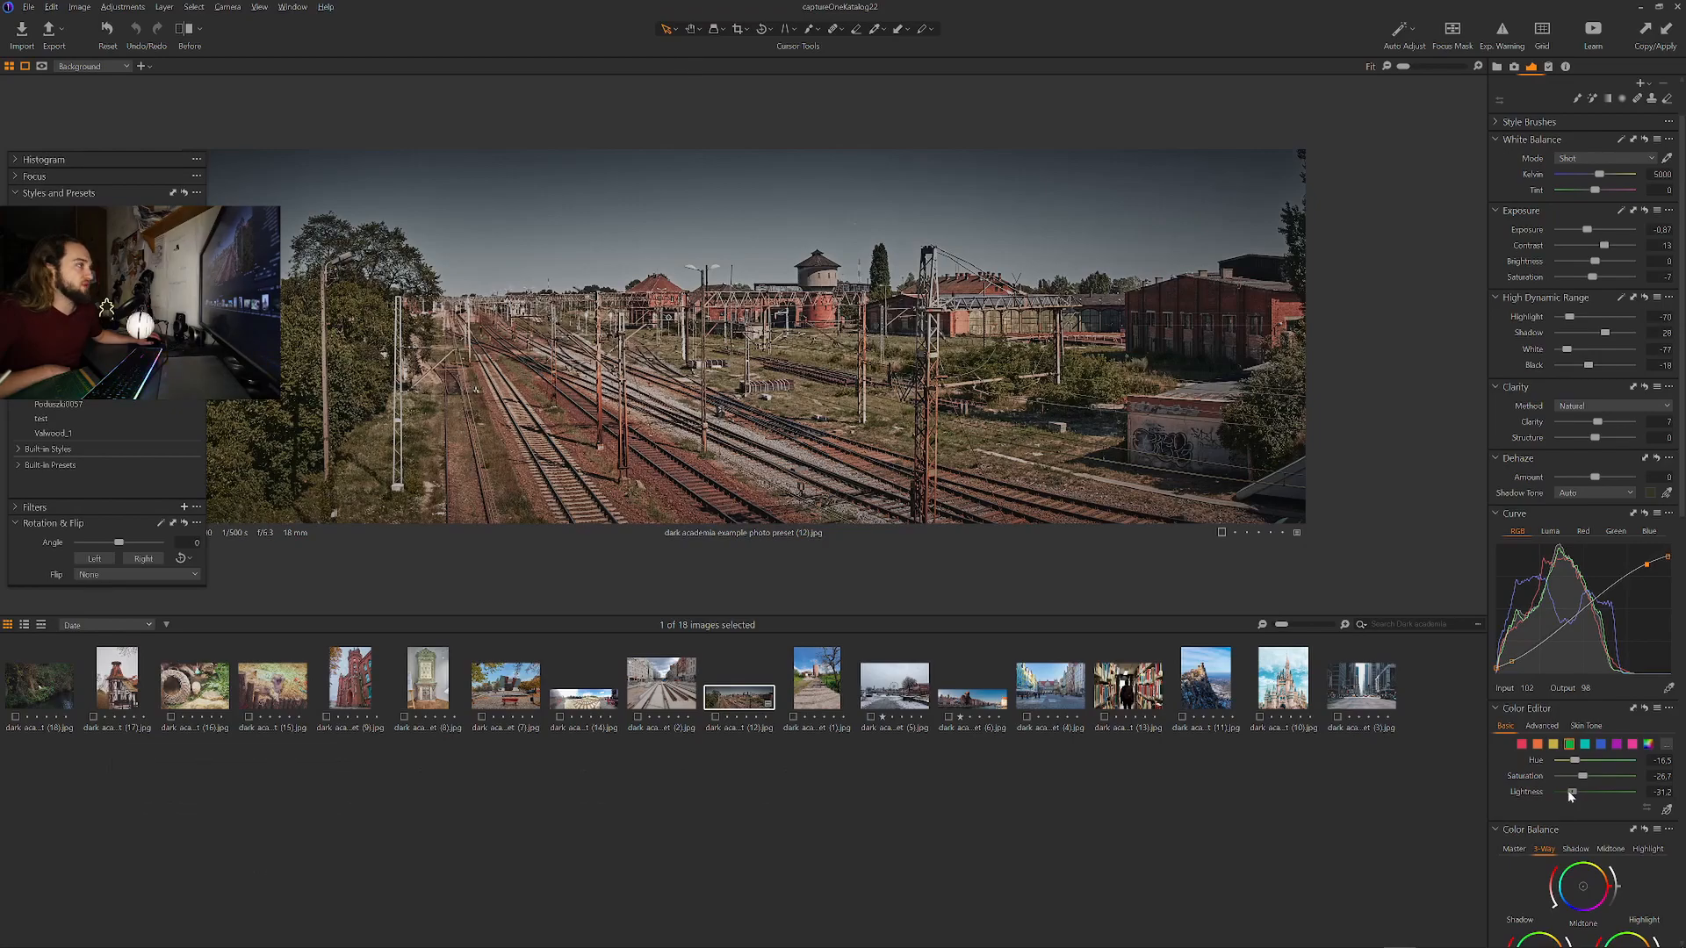
Lower the green range's Hue and bring up the red range's color settings.
left_click_drag(1575, 761, 1551, 761)
left_click(1521, 745)
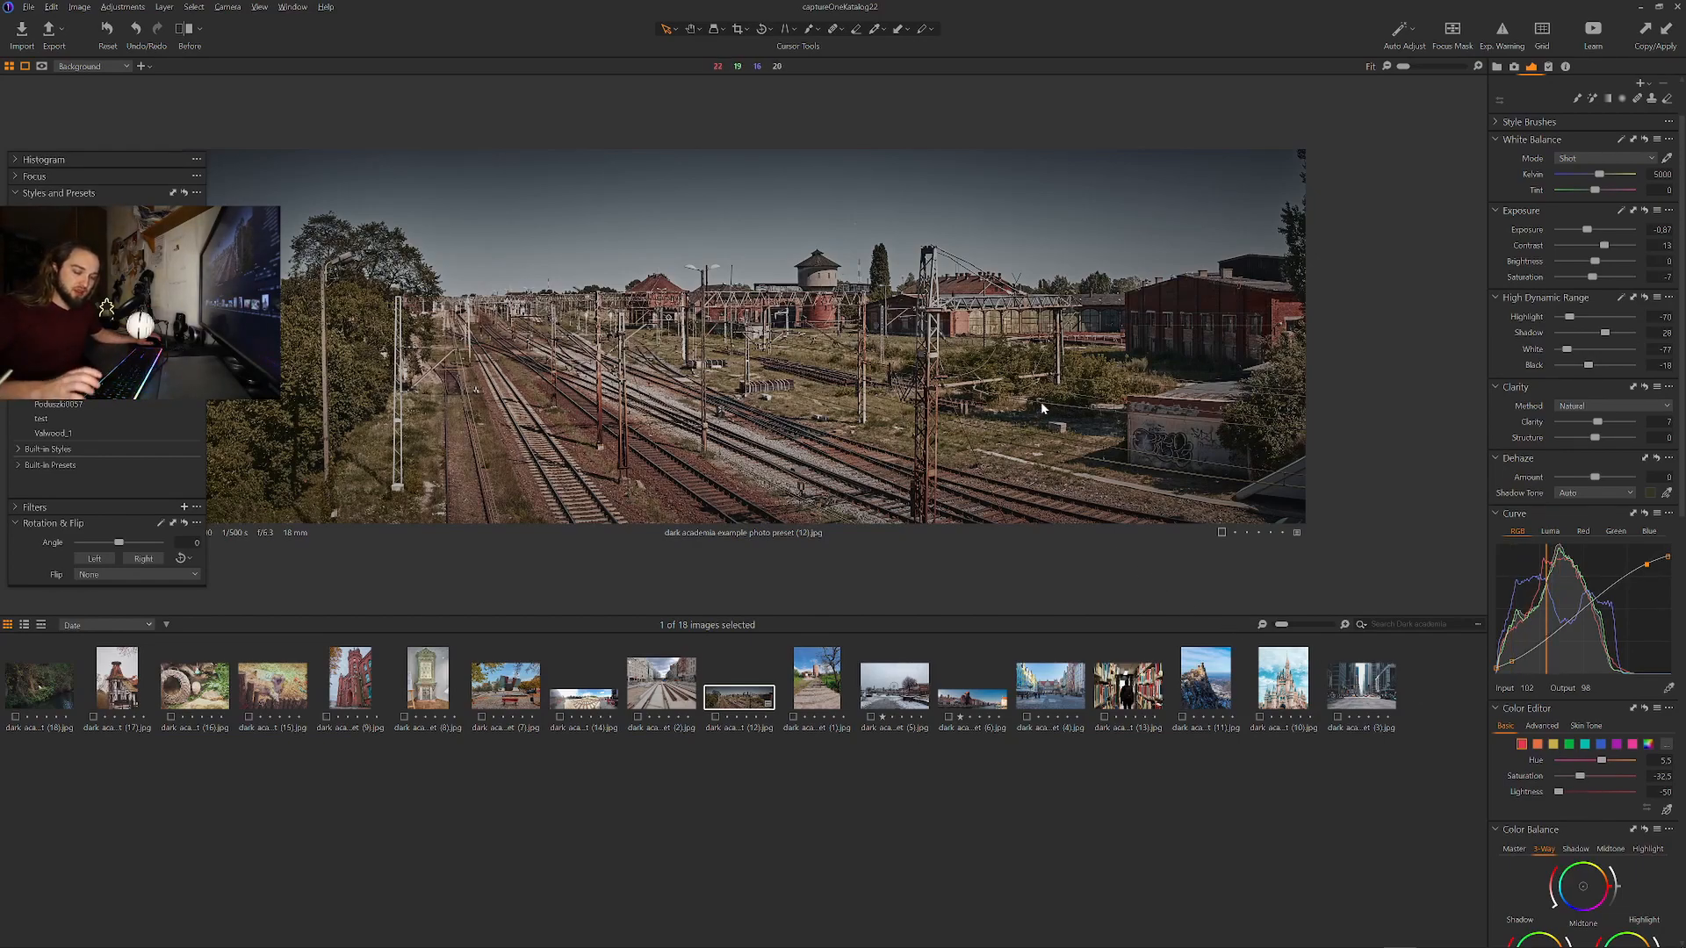
Open the autumn square photo with the red bench and paste the copied dark academia adjustments onto it.
left_click(654, 679)
left_click(522, 691)
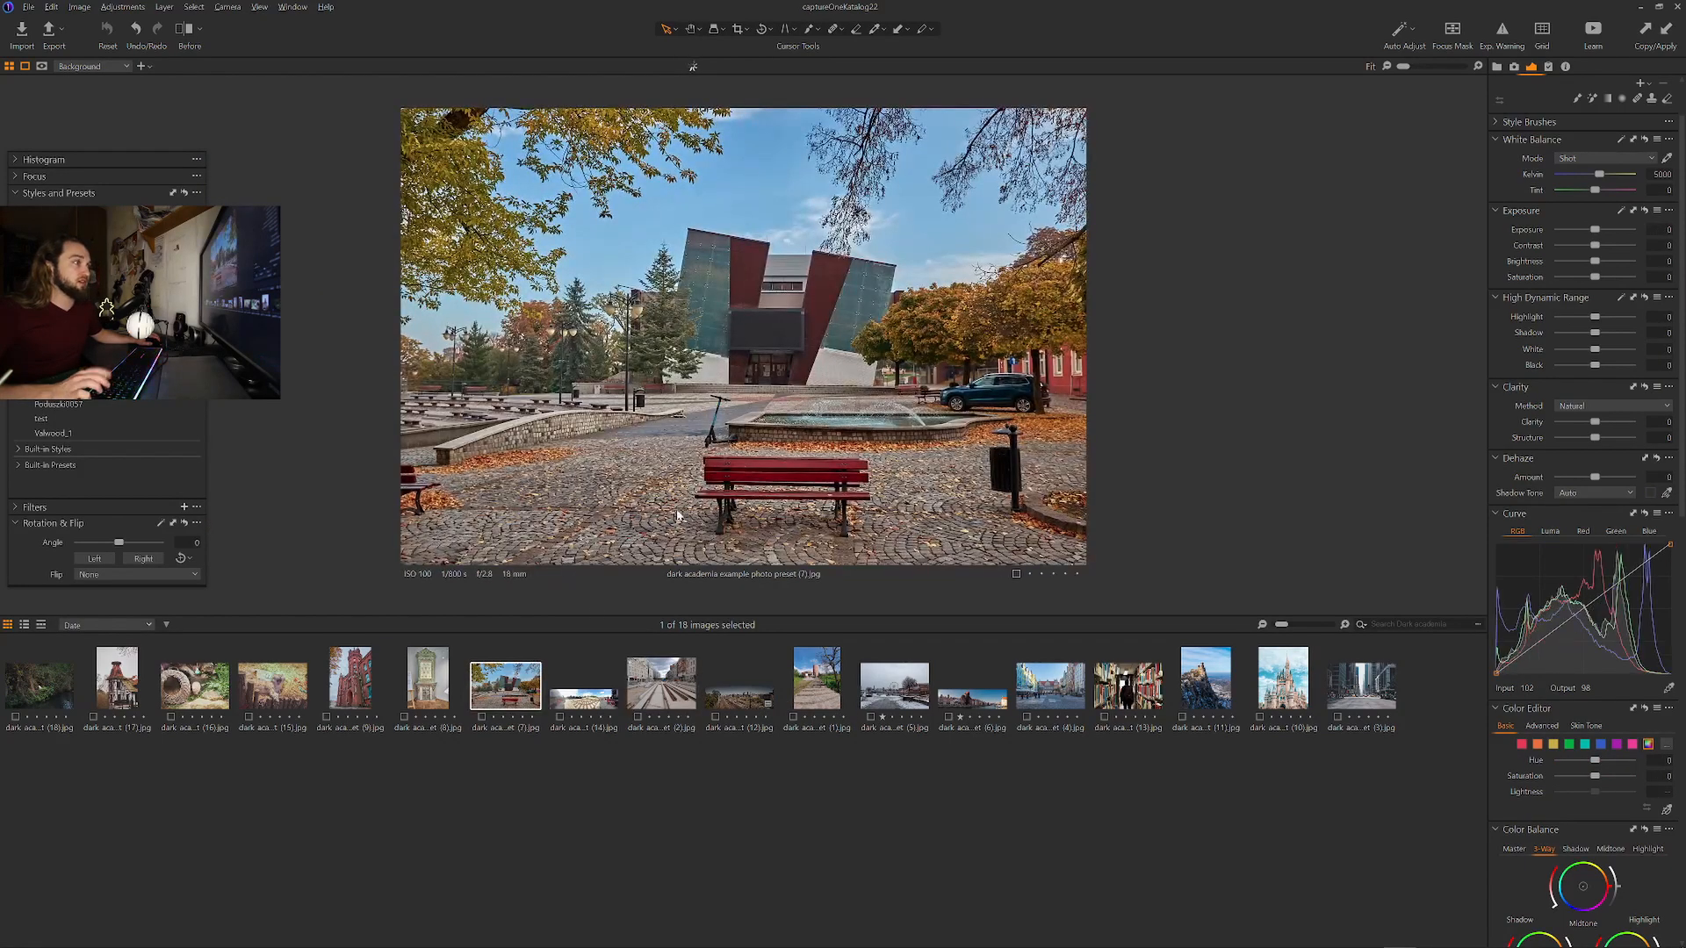
key("ctrl+shift+v")
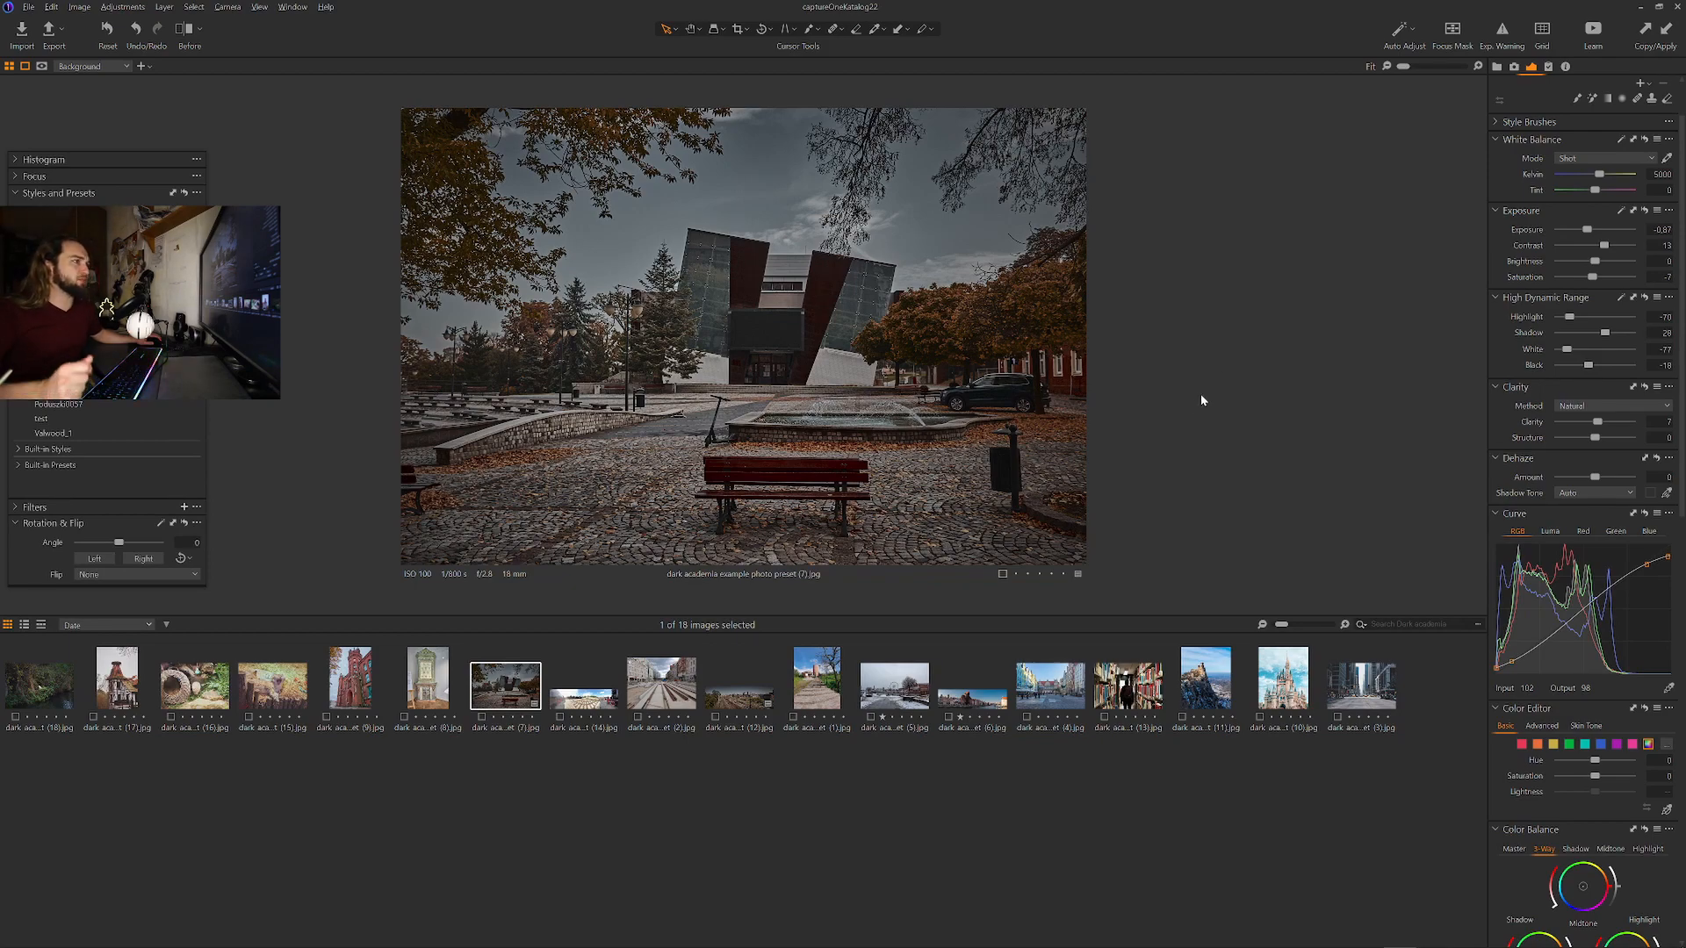
Set the High Dynamic Range Highlight value to -62 and the red range's Lightness to -37.3.
mouse_move(1569, 317)
left_mouse_down()
mouse_move(1620, 321)
mouse_move(1503, 316)
mouse_move(1575, 327)
left_mouse_up()
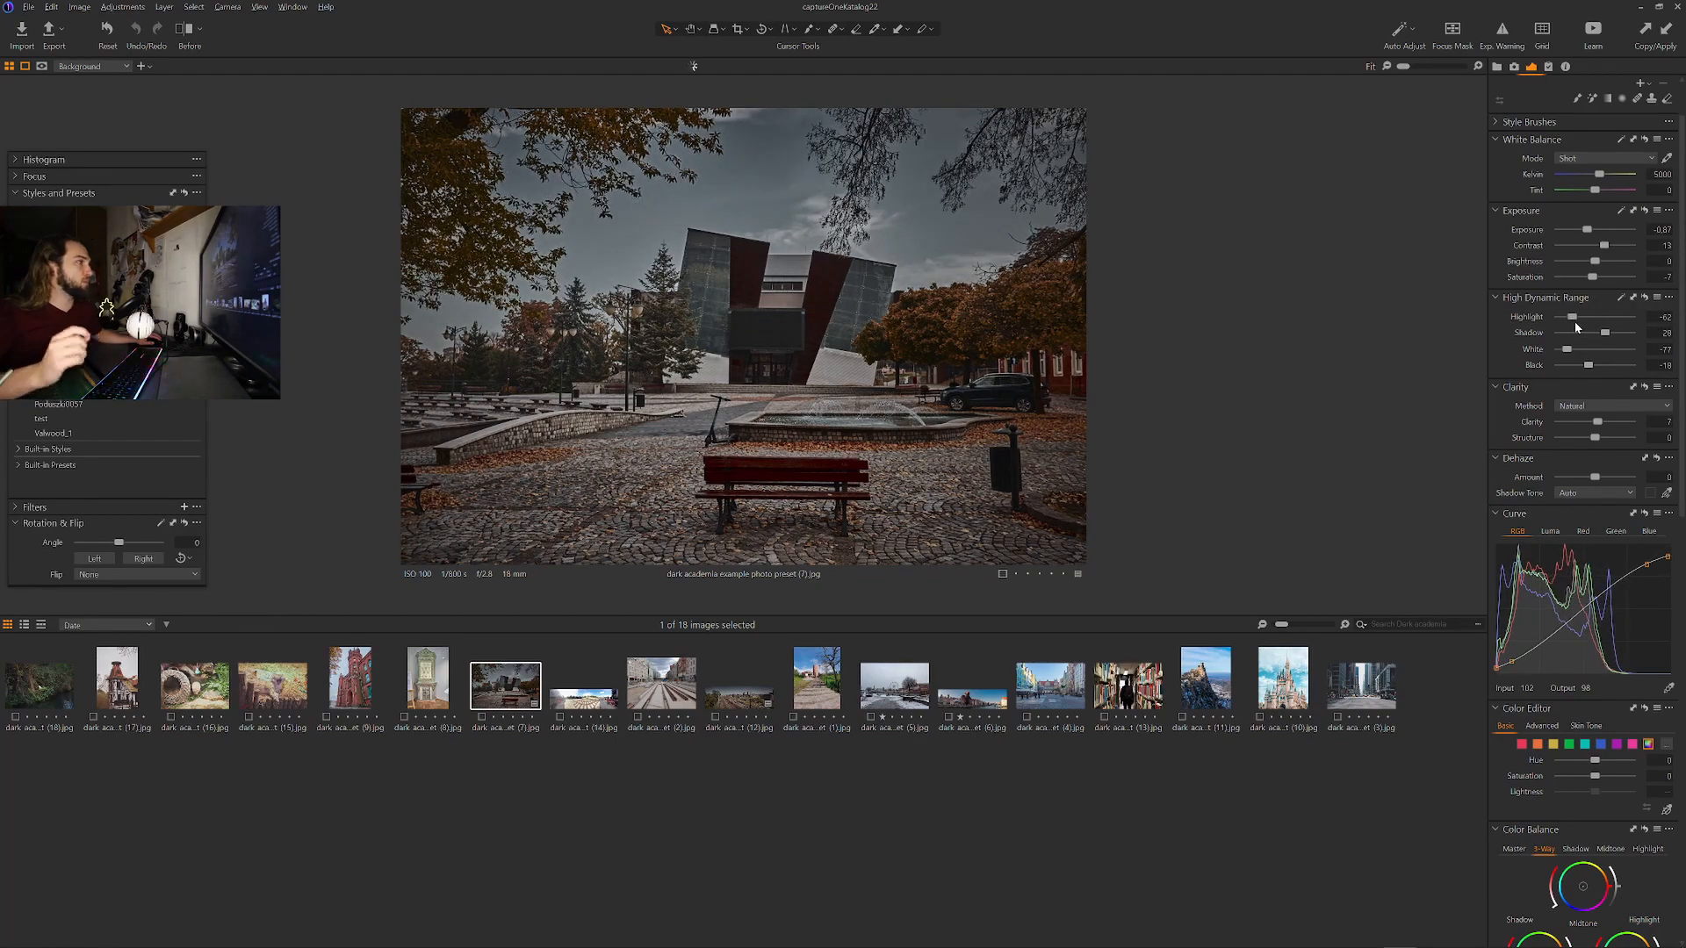
left_click(1523, 745)
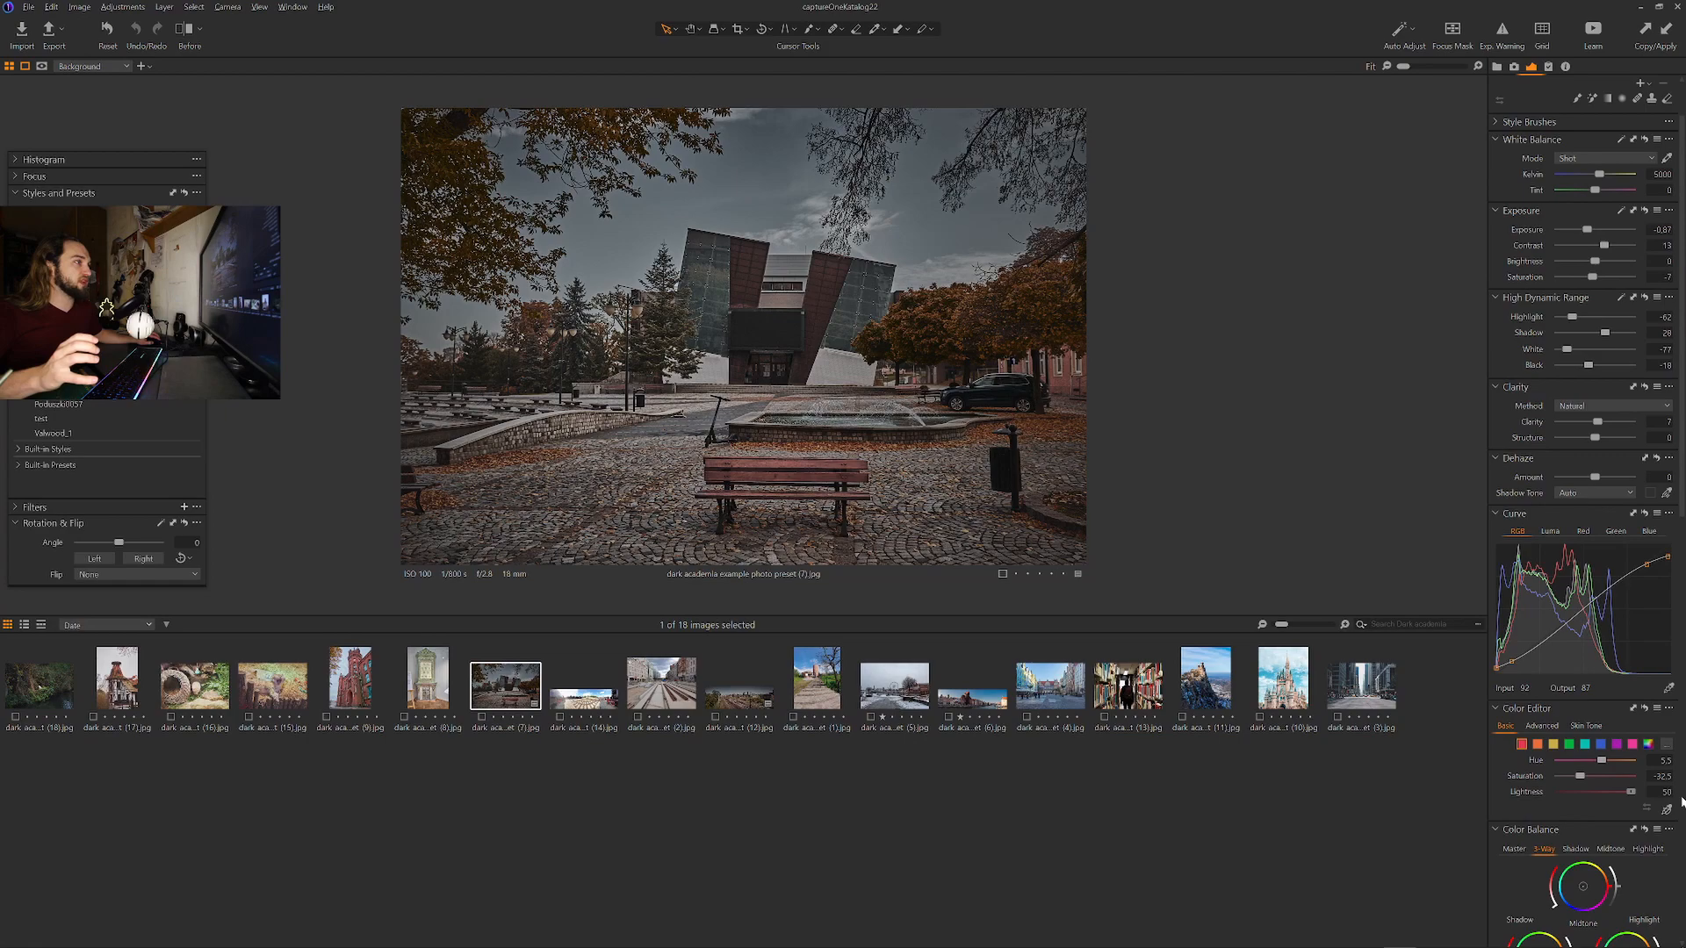
left_click_drag(1631, 792, 1570, 797)
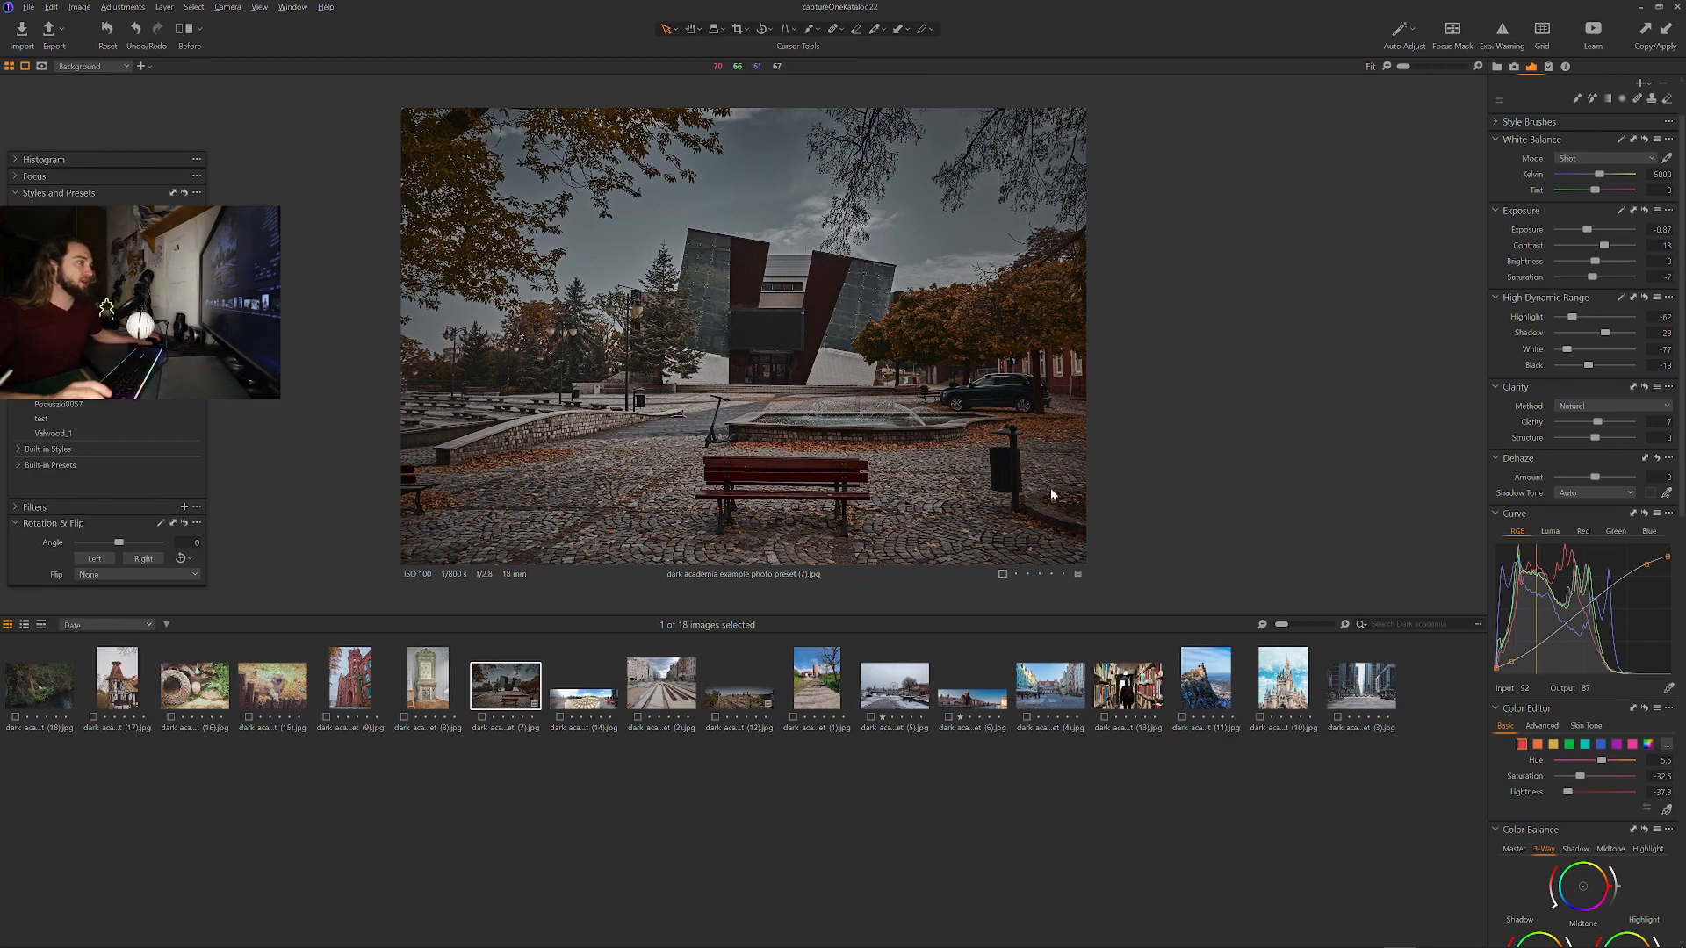
Start saving the grade as a style and include White Balance, Color Balance, Color Editor - Advanced and Color Editor - Skin Tone.
left_click(198, 195)
left_click(227, 208)
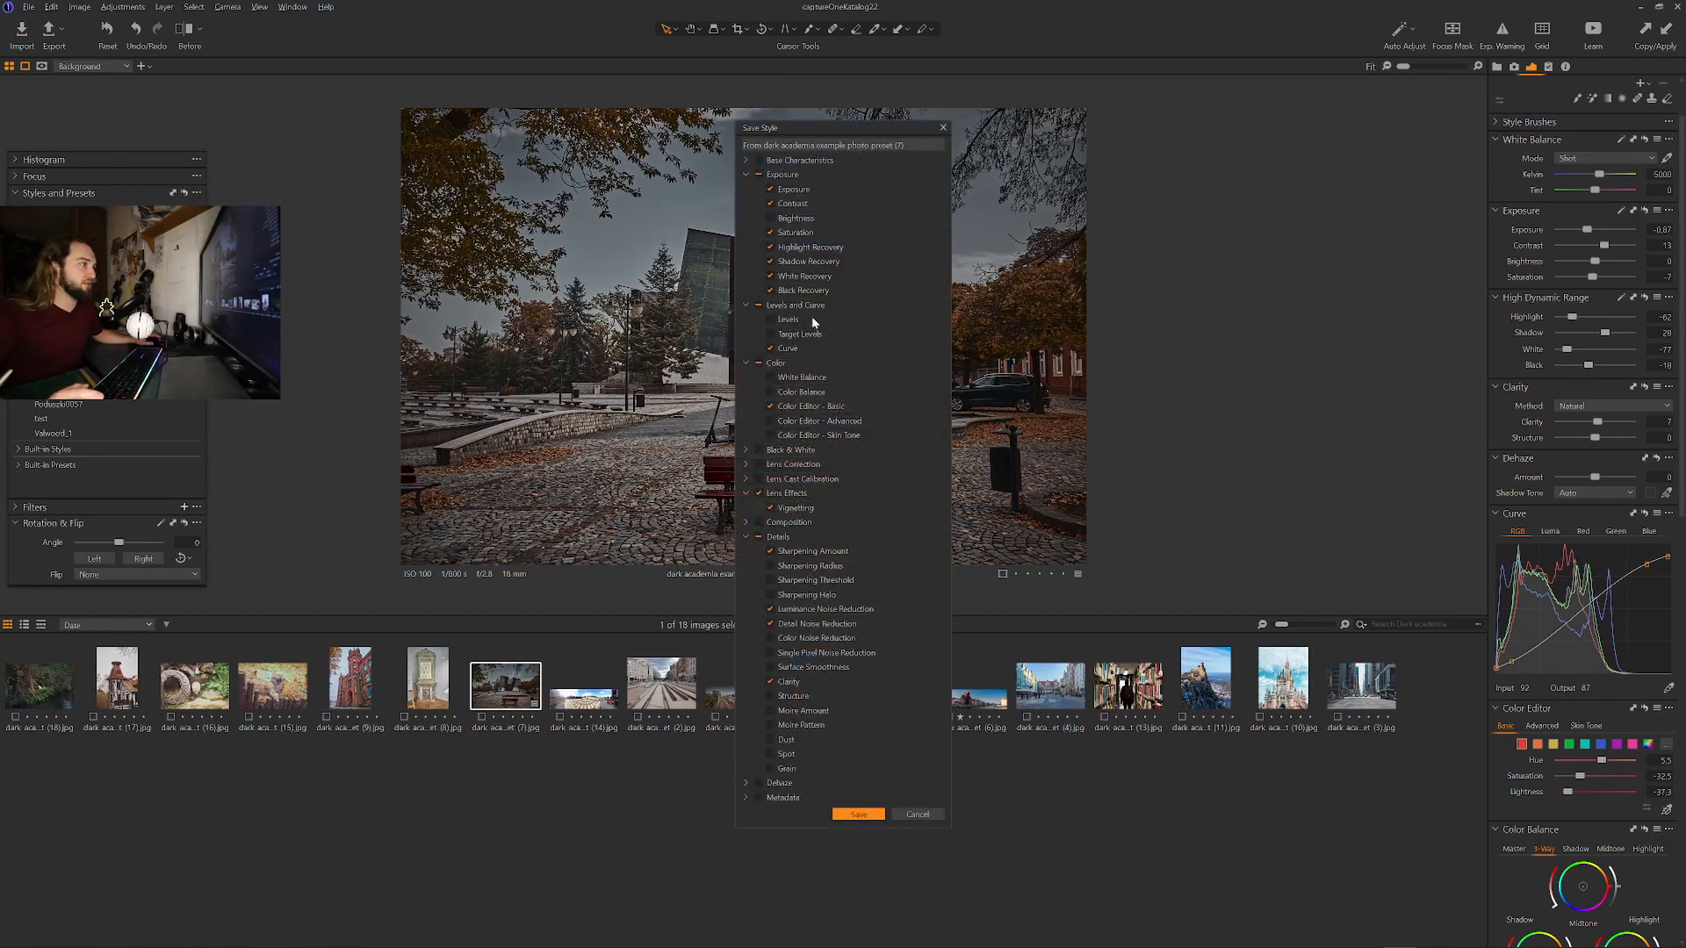
left_click(771, 392)
left_click(771, 421)
left_click(771, 432)
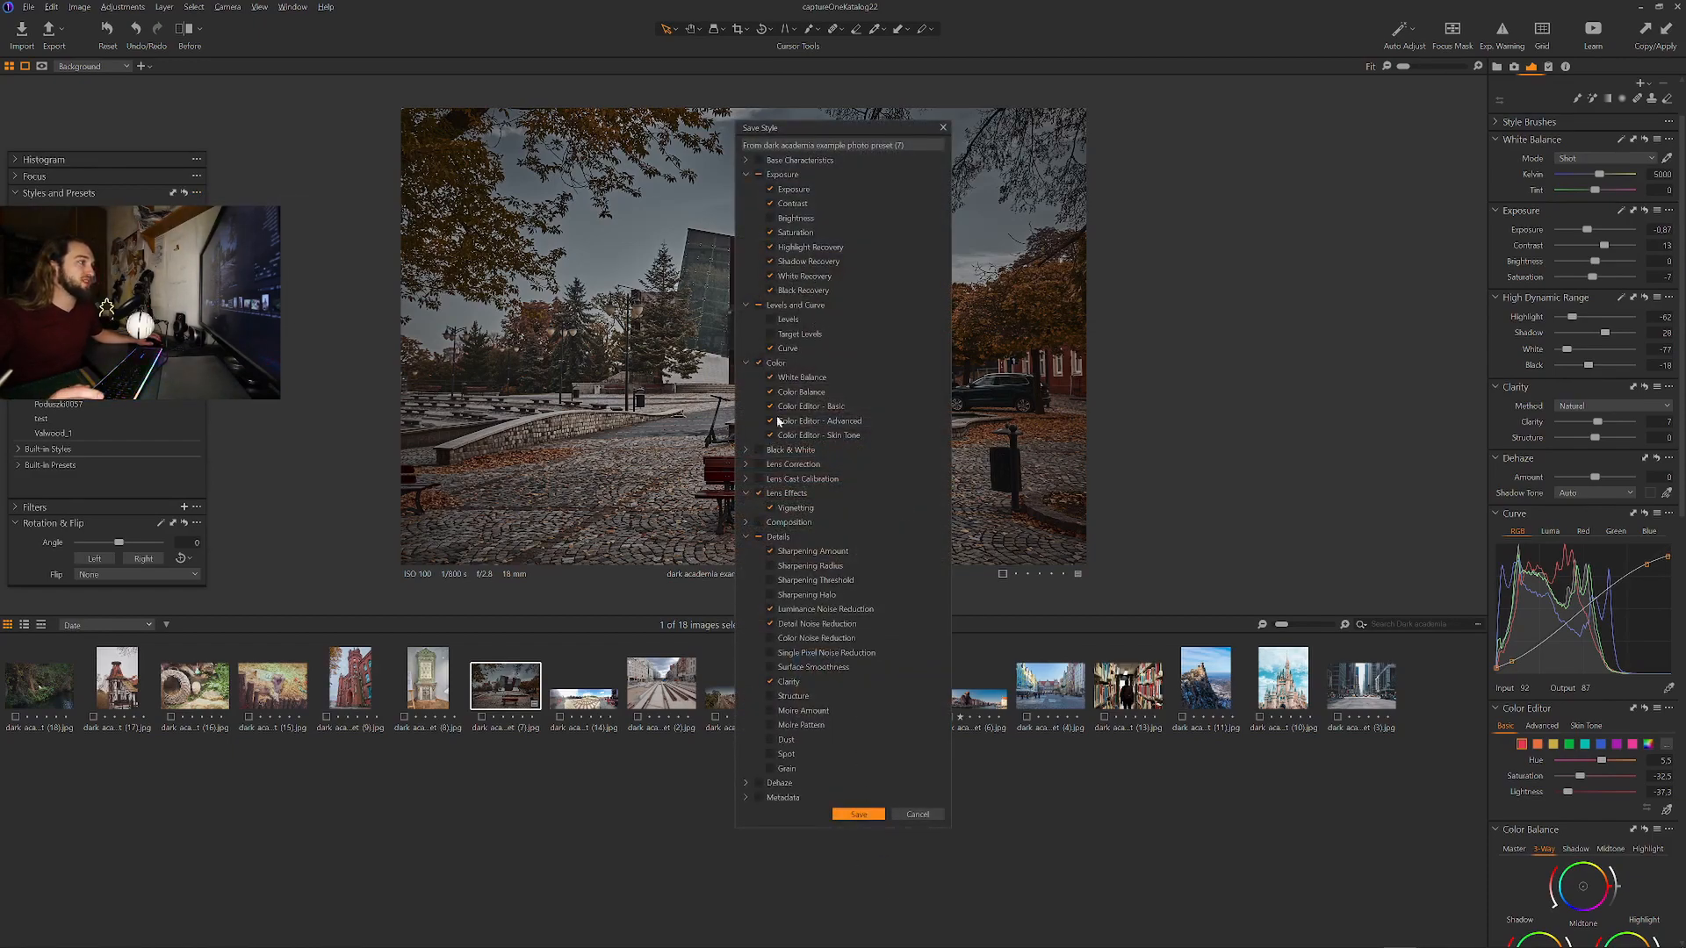
Also include Base Characteristics, Brightness, Levels, Target Levels, Sharpening Radius, Threshold and Halo, and Structure in the style.
left_click(794, 333)
left_click(779, 320)
left_click(777, 219)
left_click(759, 161)
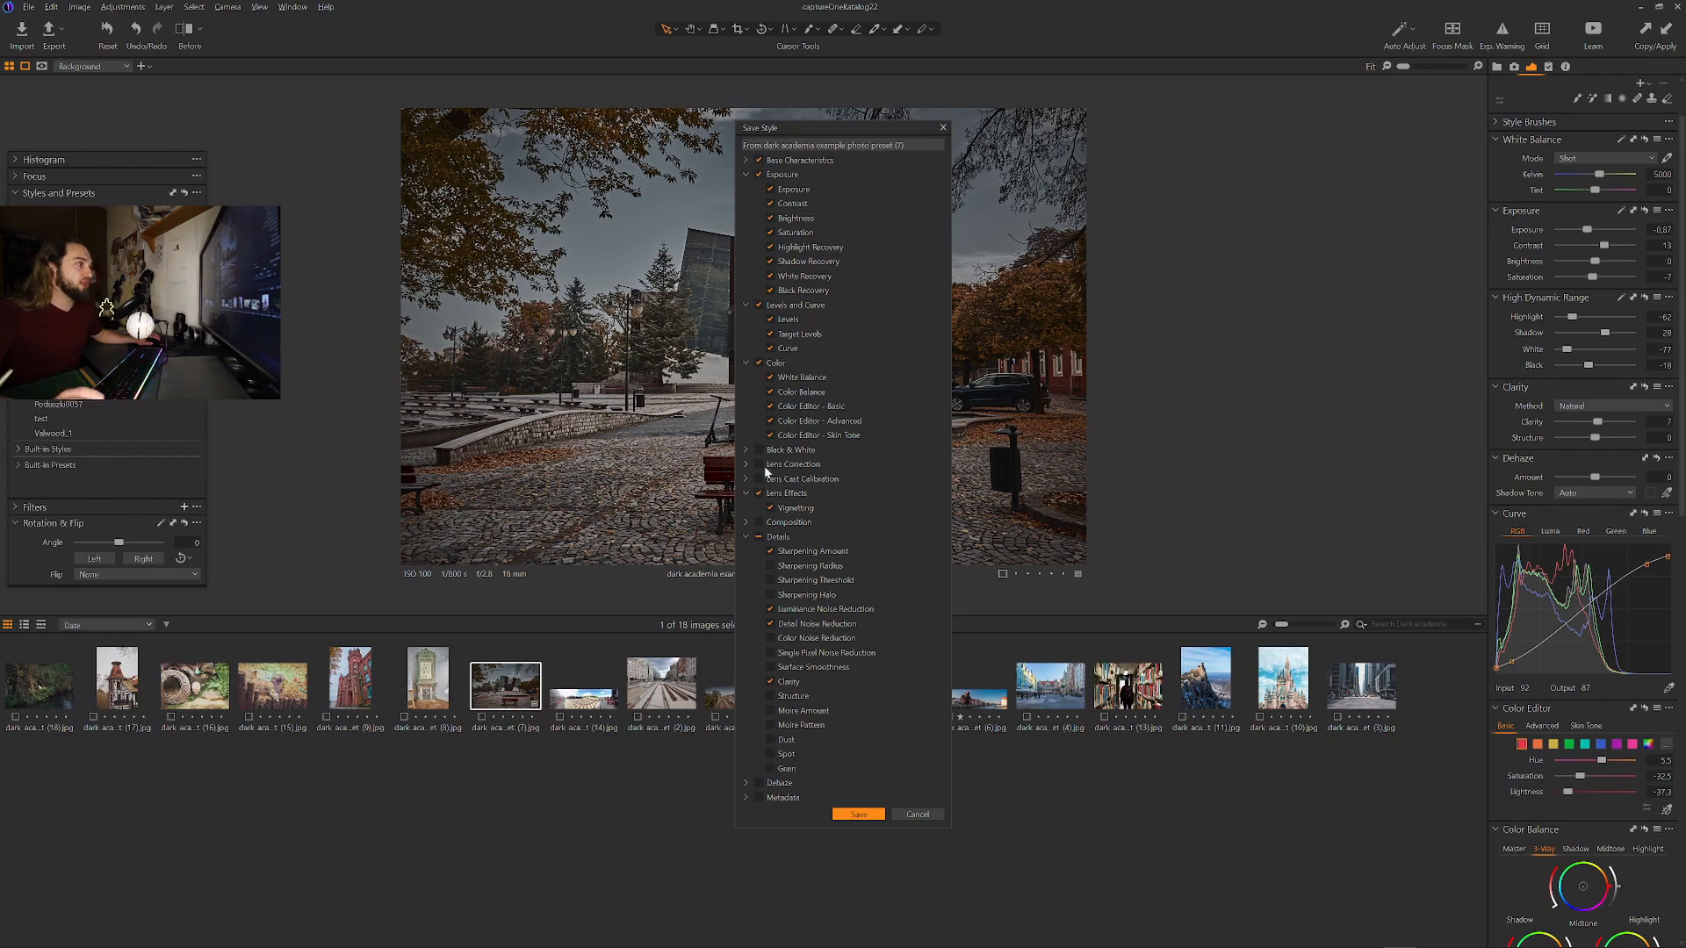
left_click(770, 565)
left_click(771, 580)
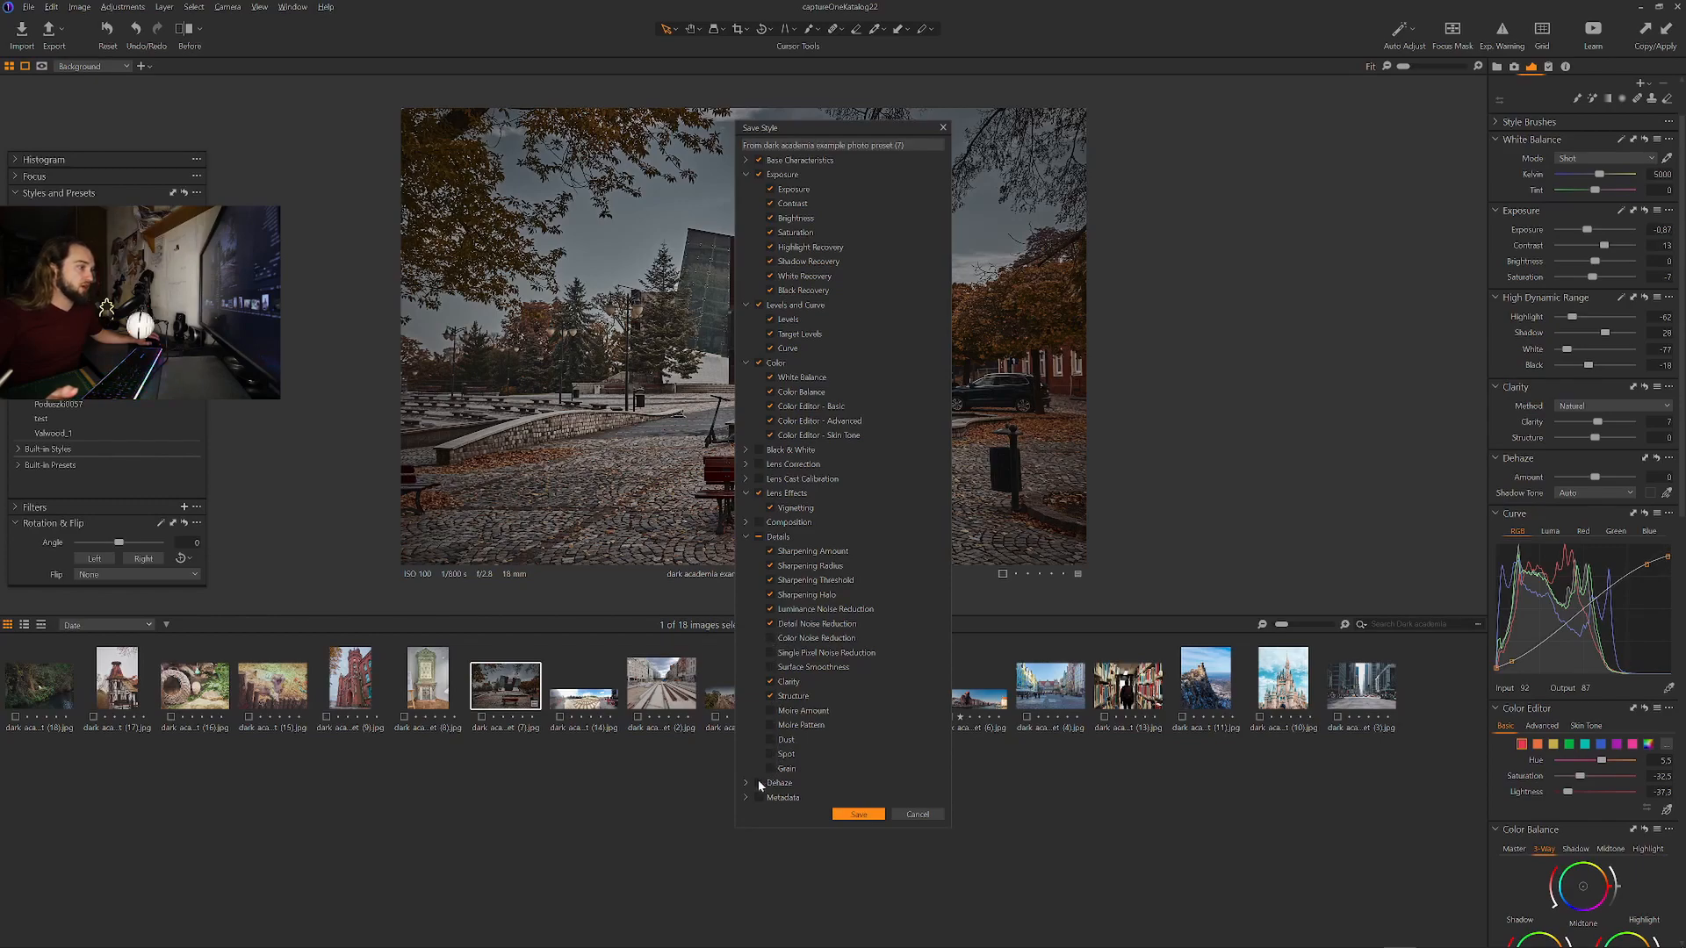
Save the style under the file name "dark academia yt preset v3".
left_click(858, 814)
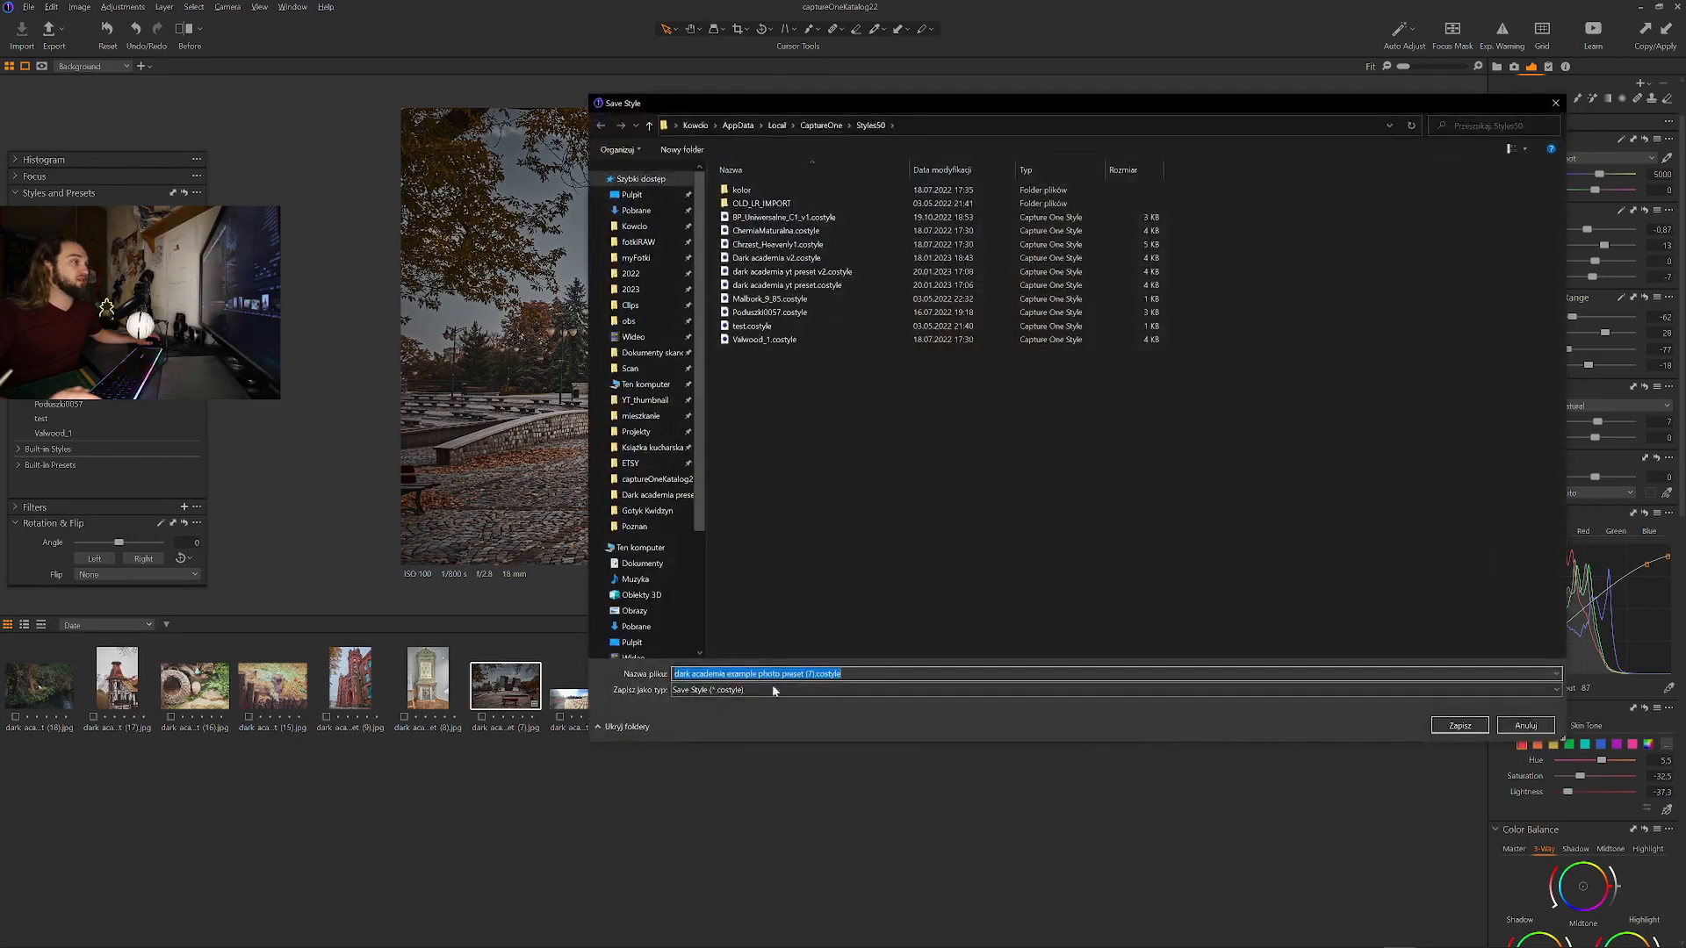
left_click(739, 674)
type("set v3")
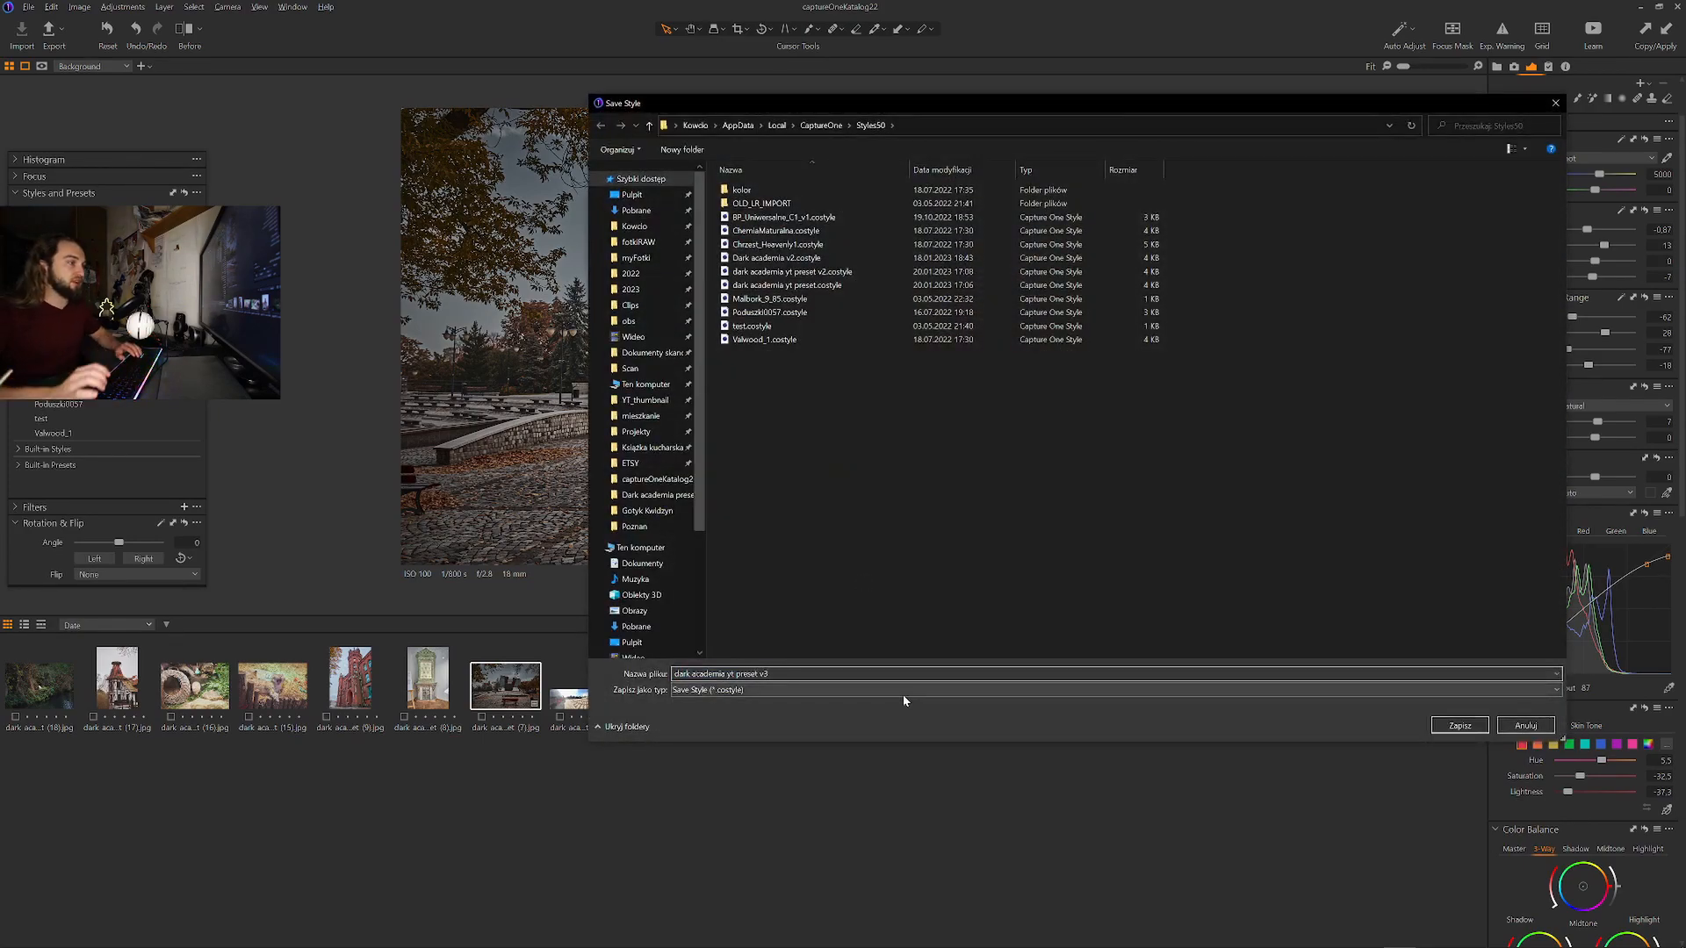
key("Return")
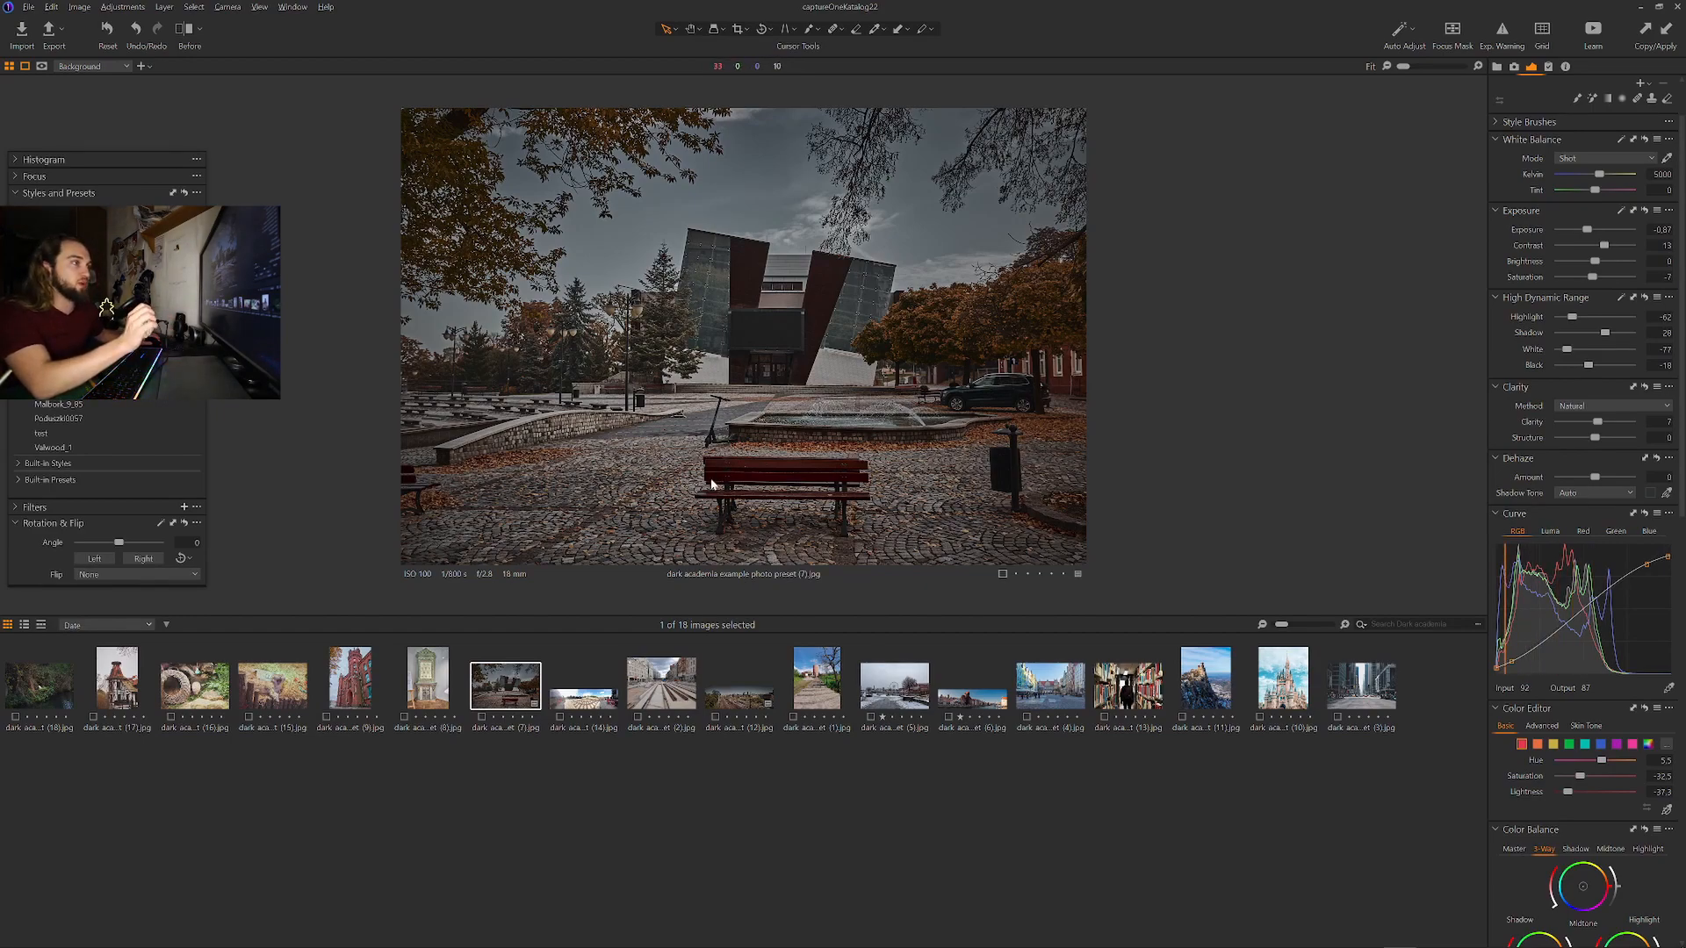
Open the riverside thicket photo with the white cat and apply the dark academia grade to it.
left_click(57, 687)
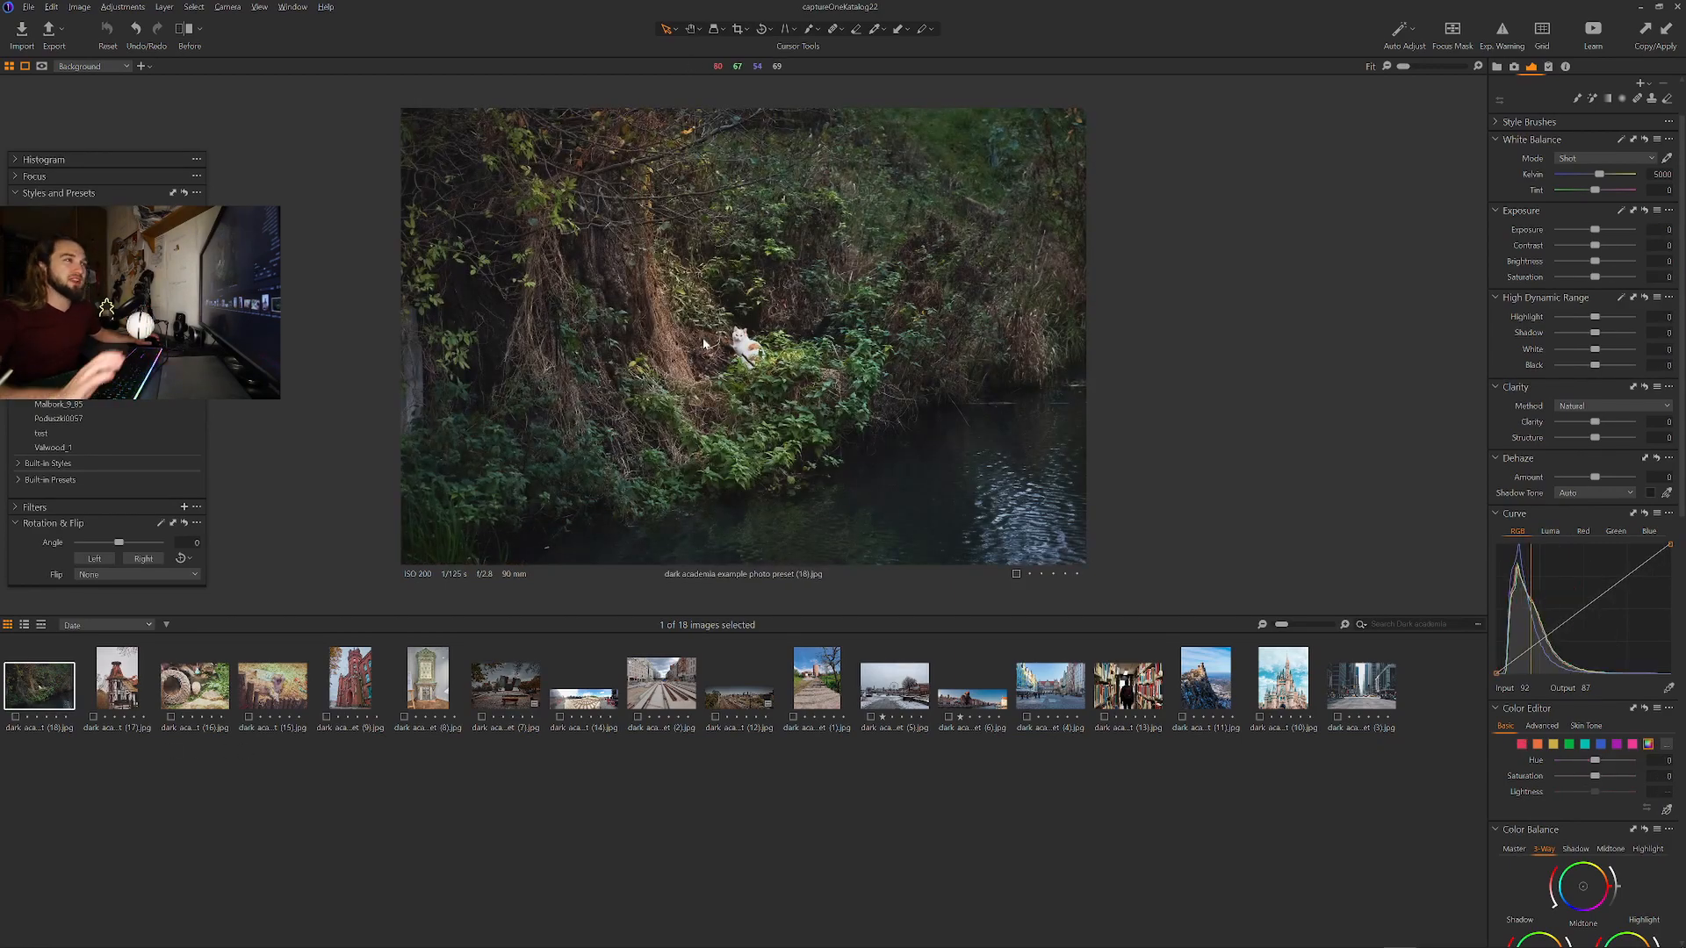
key("ctrl+shift+v")
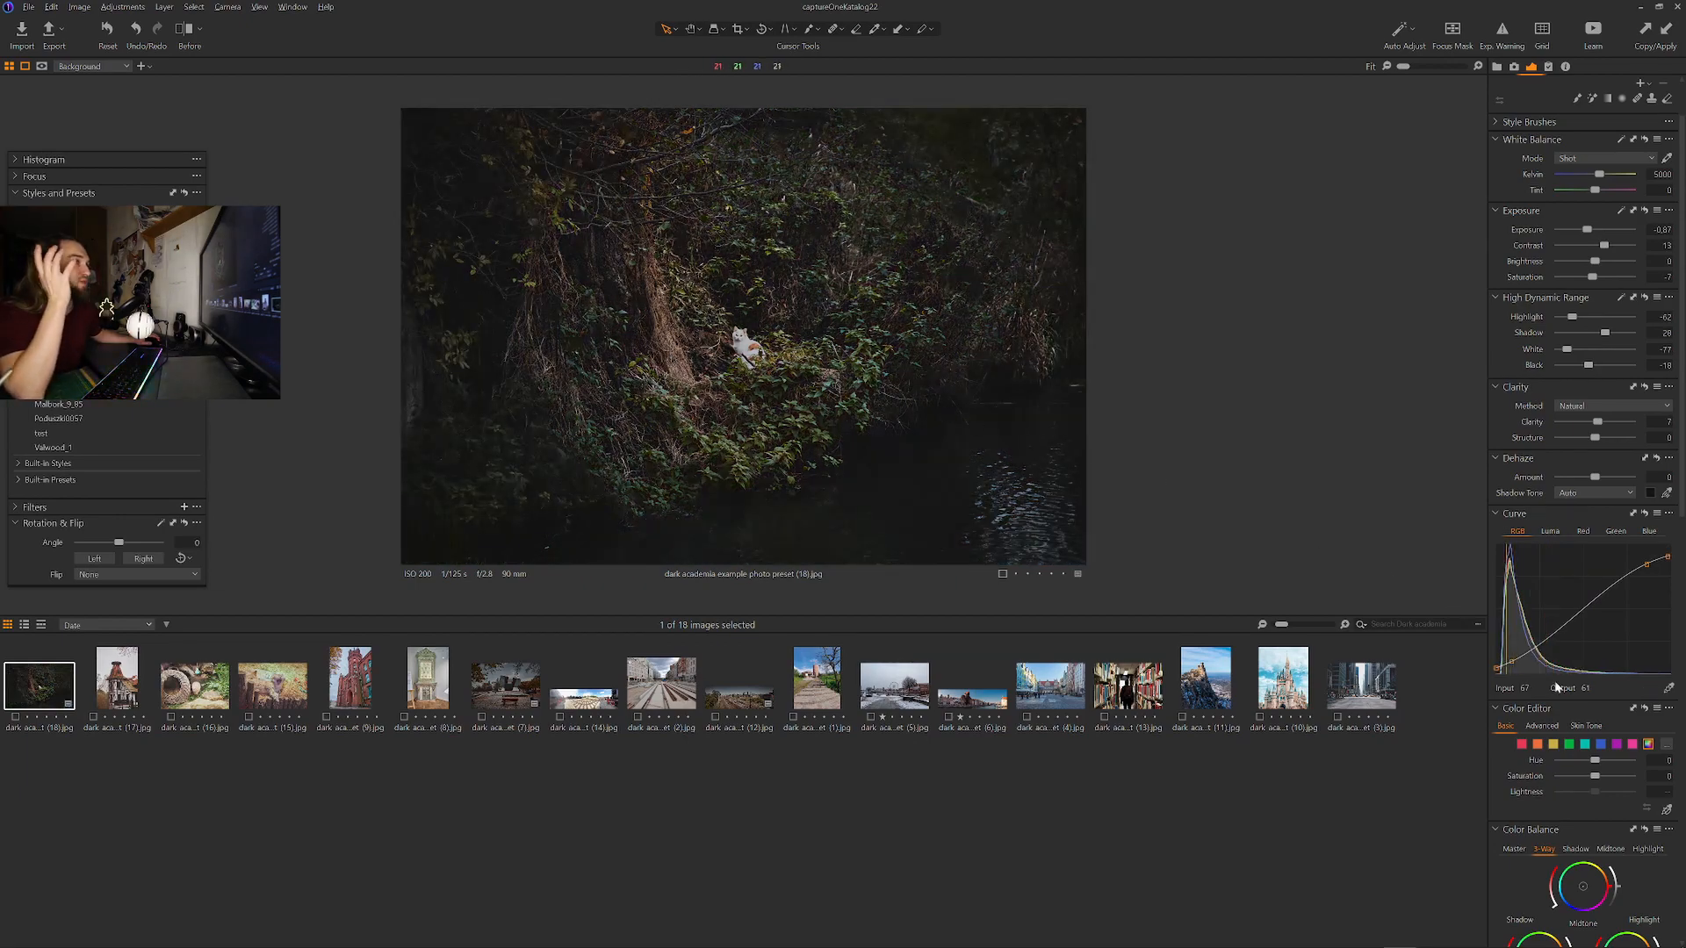
Set the green range's Hue to -30 and the yellow range's Hue to -30 with Saturation -20.8.
left_click(1569, 744)
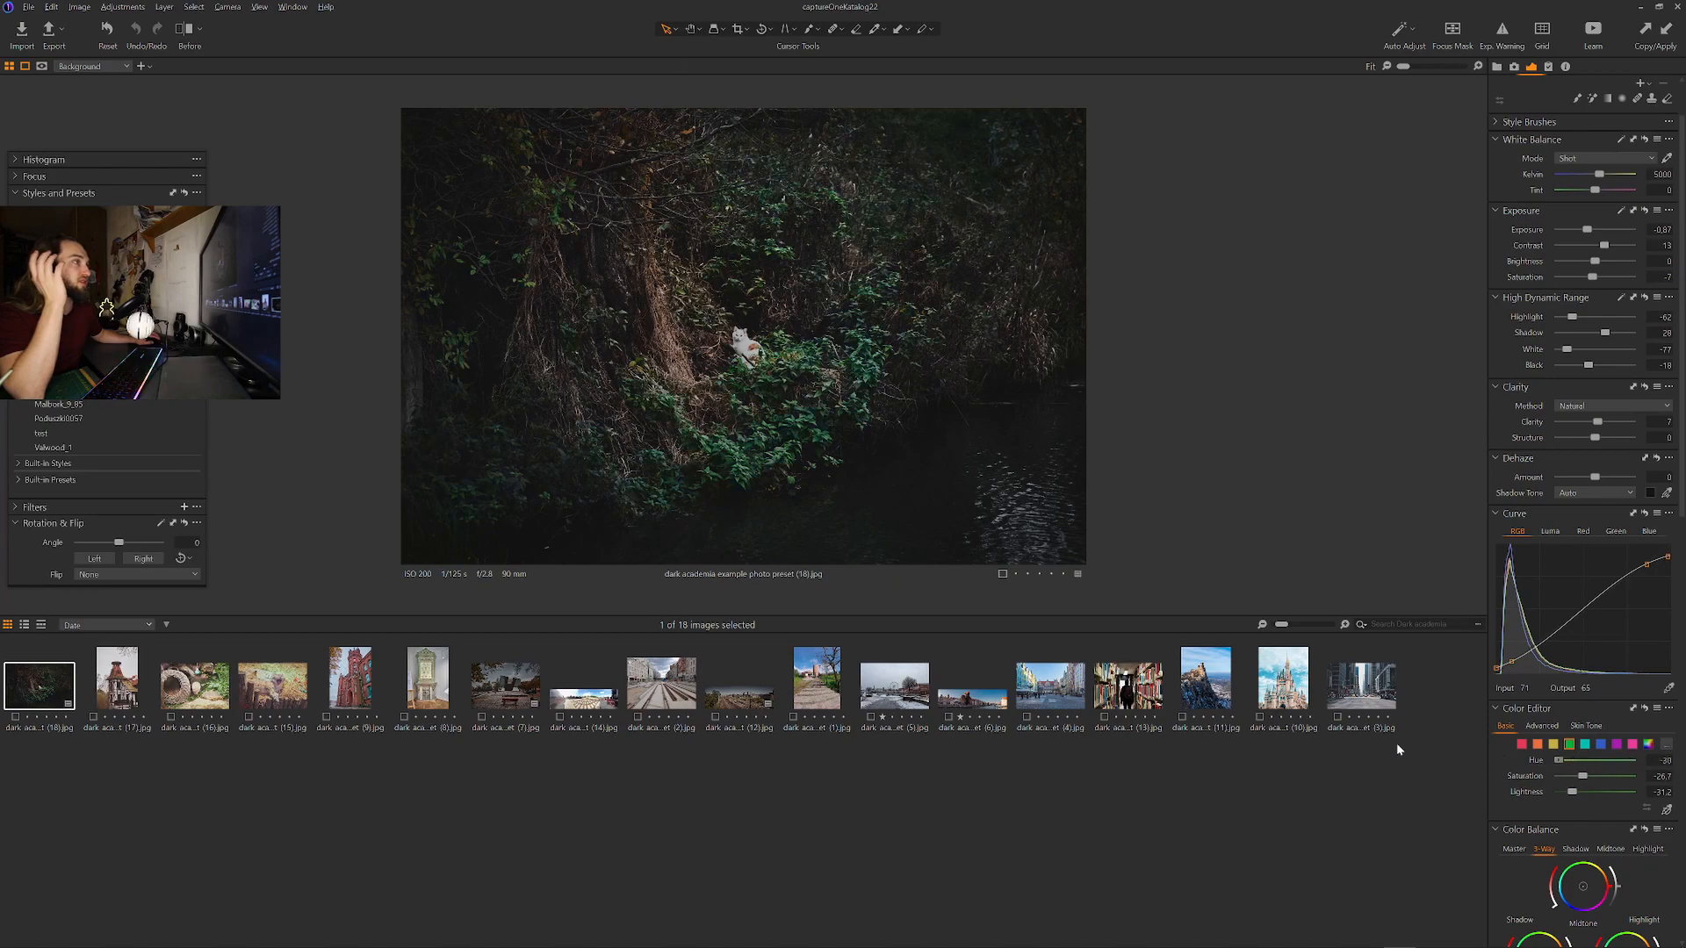
left_click(1554, 743)
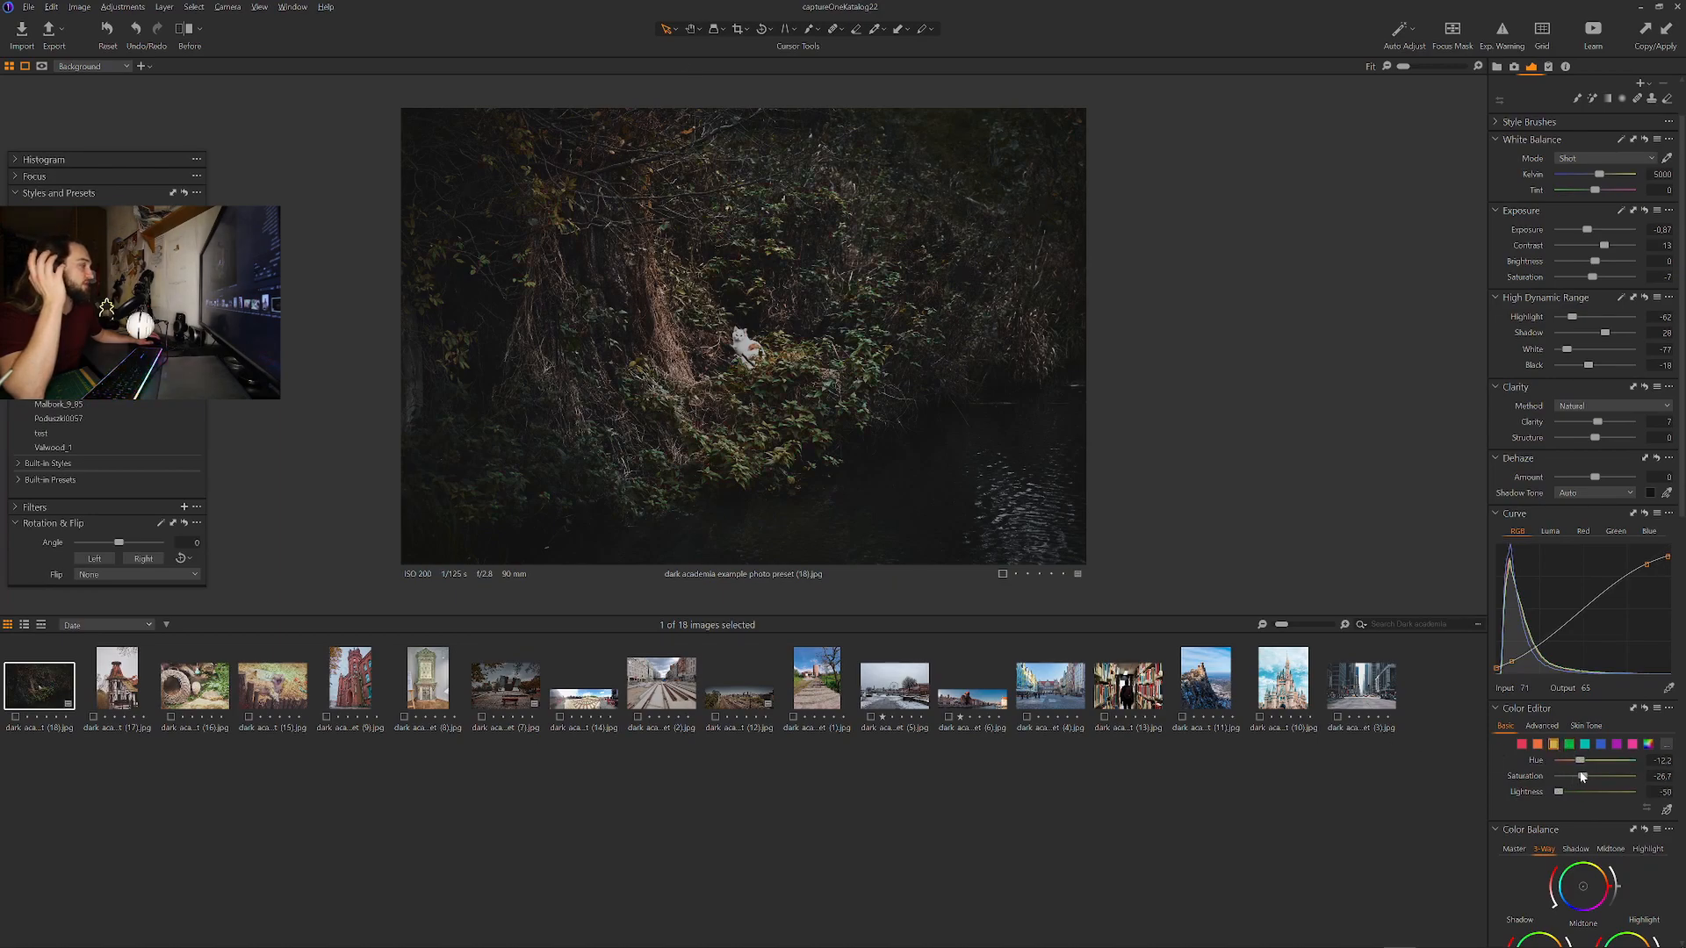
mouse_move(1582, 776)
left_mouse_down()
mouse_move(1629, 776)
mouse_move(1558, 761)
left_mouse_up()
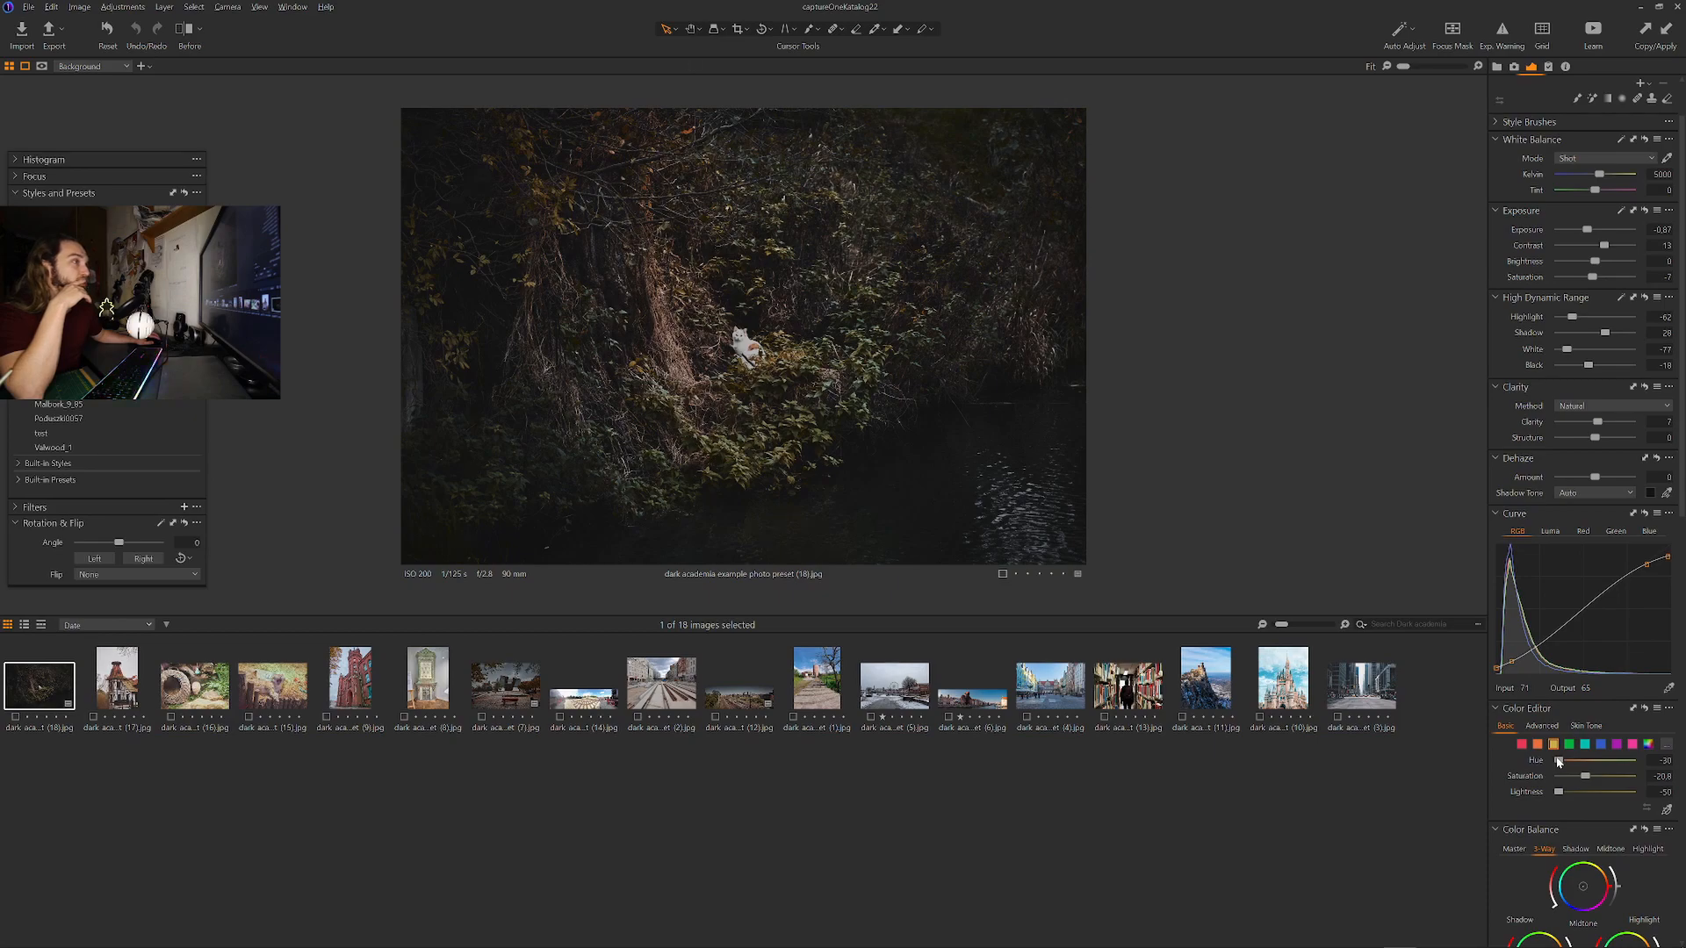
left_click_drag(1604, 776, 1595, 776)
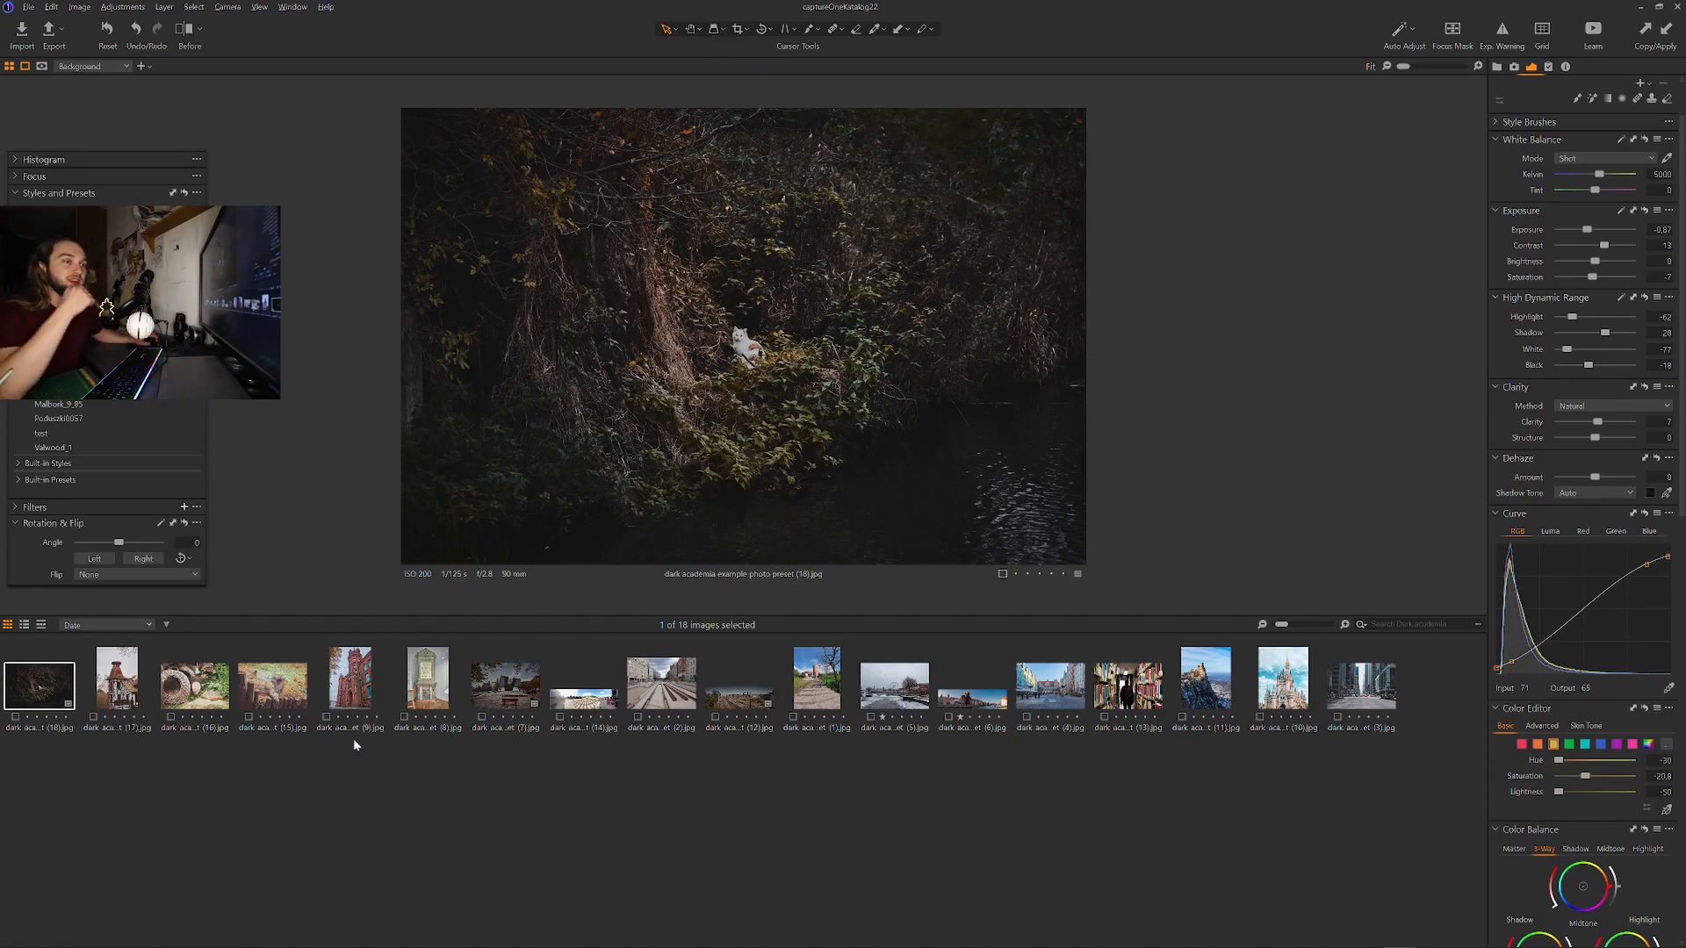
Open the snowy Gdansk waterfront photo and compare the saved dark academia styles on it.
left_click(887, 674)
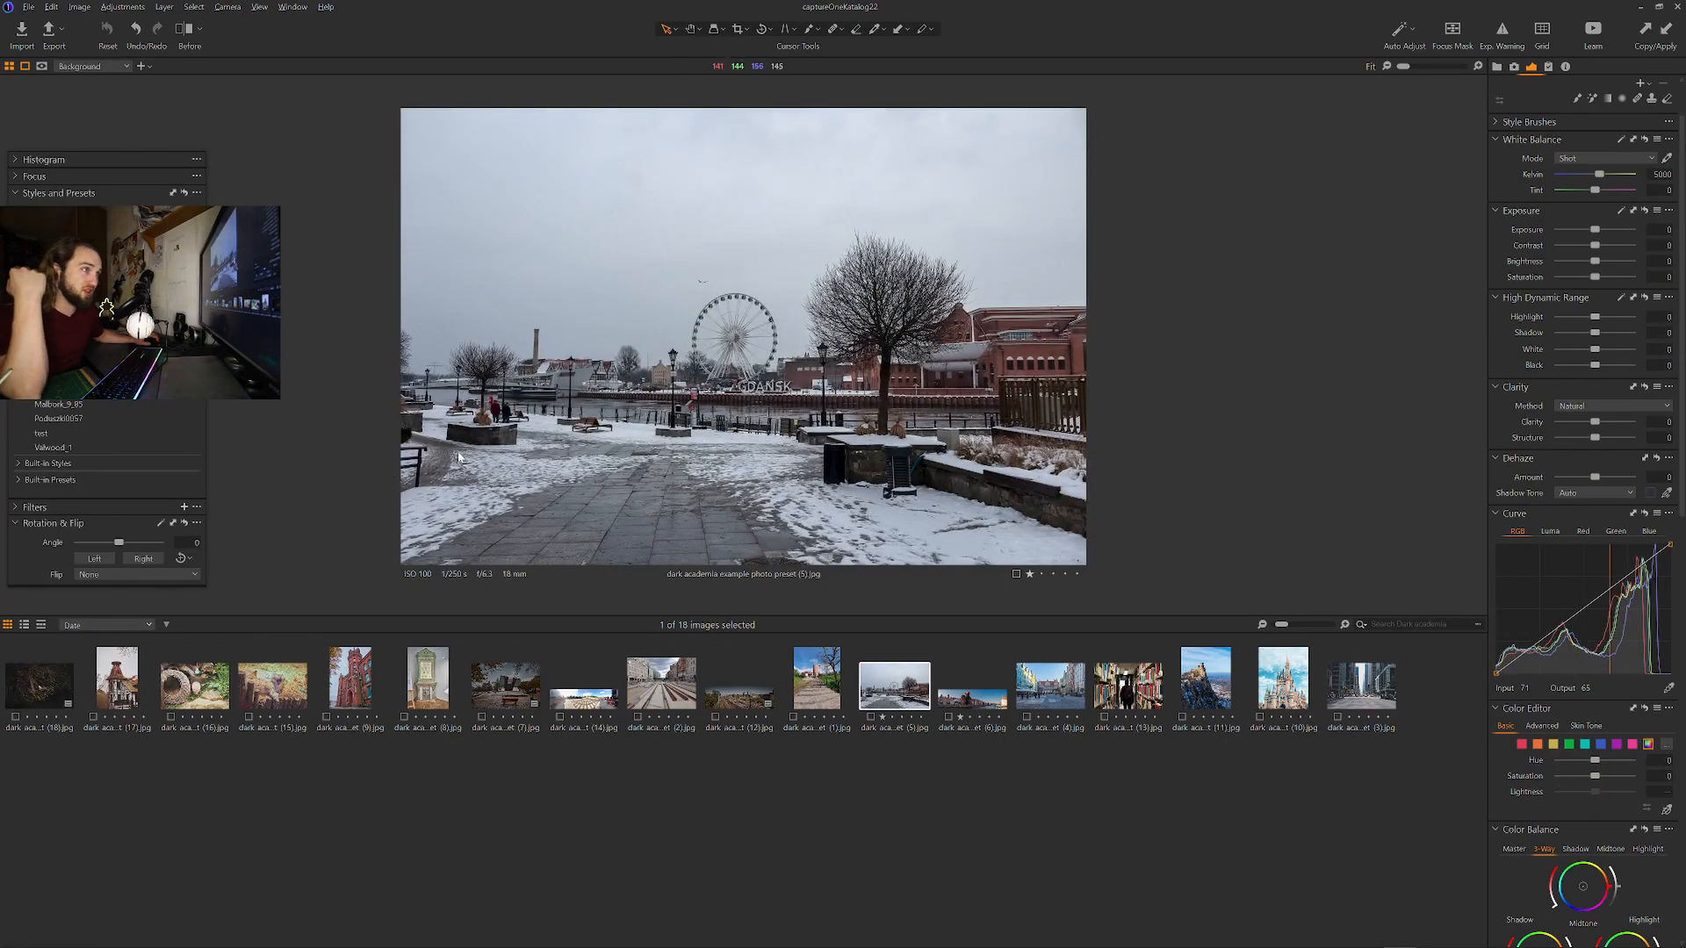
left_click(106, 307)
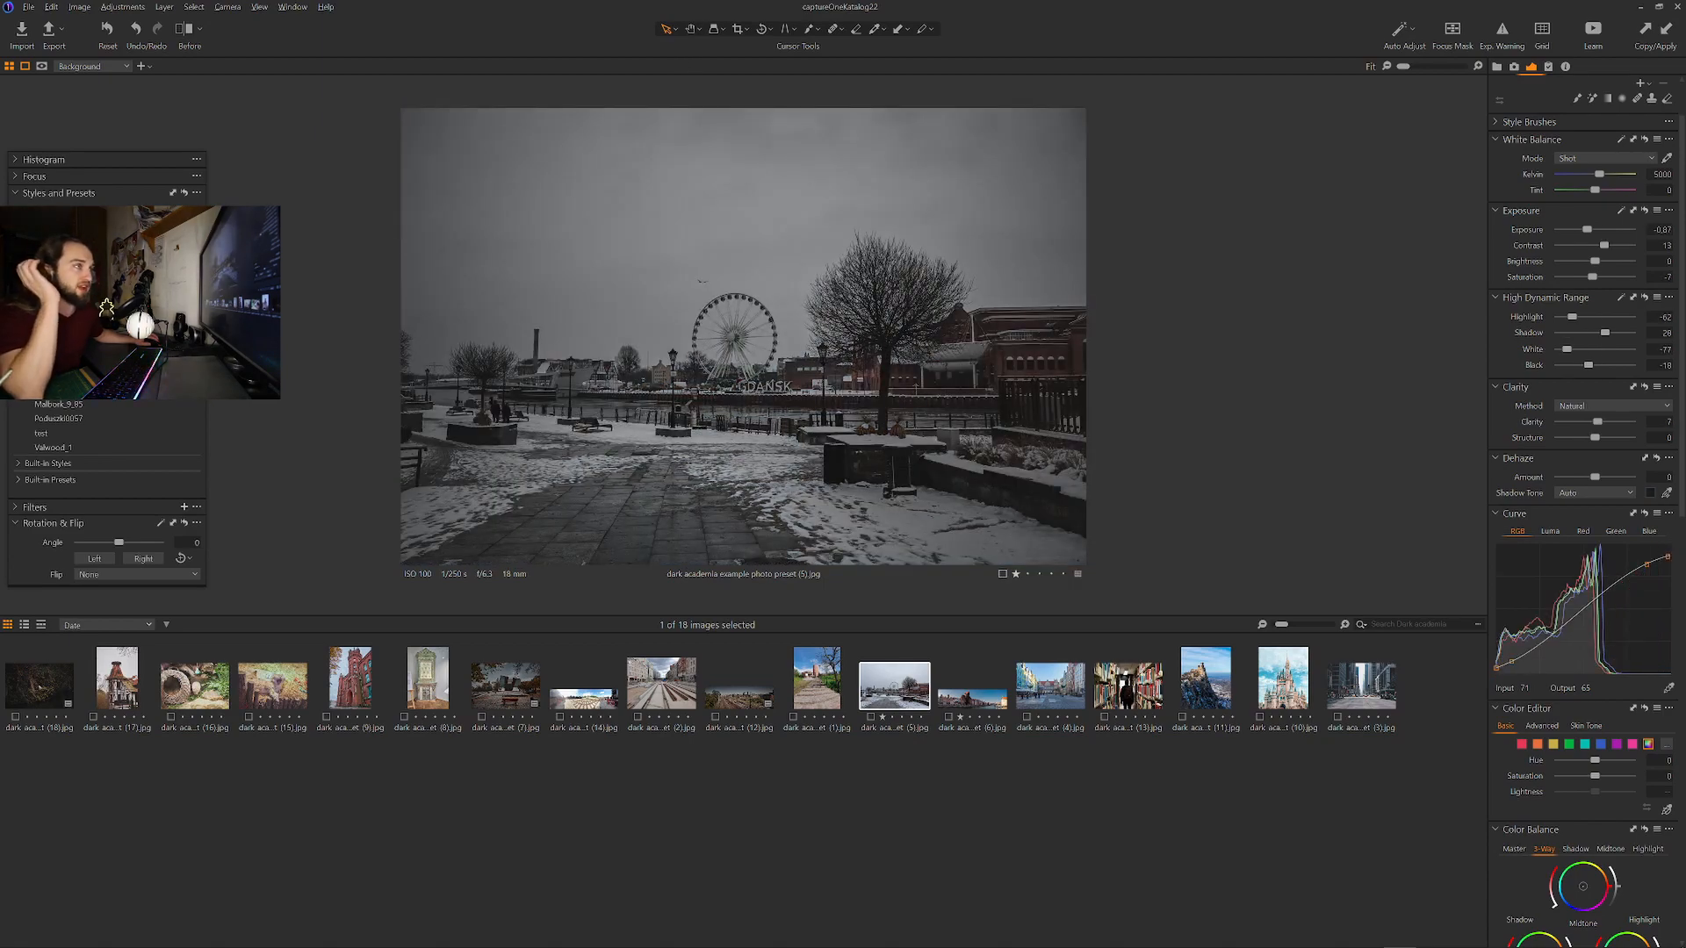
left_click(106, 308)
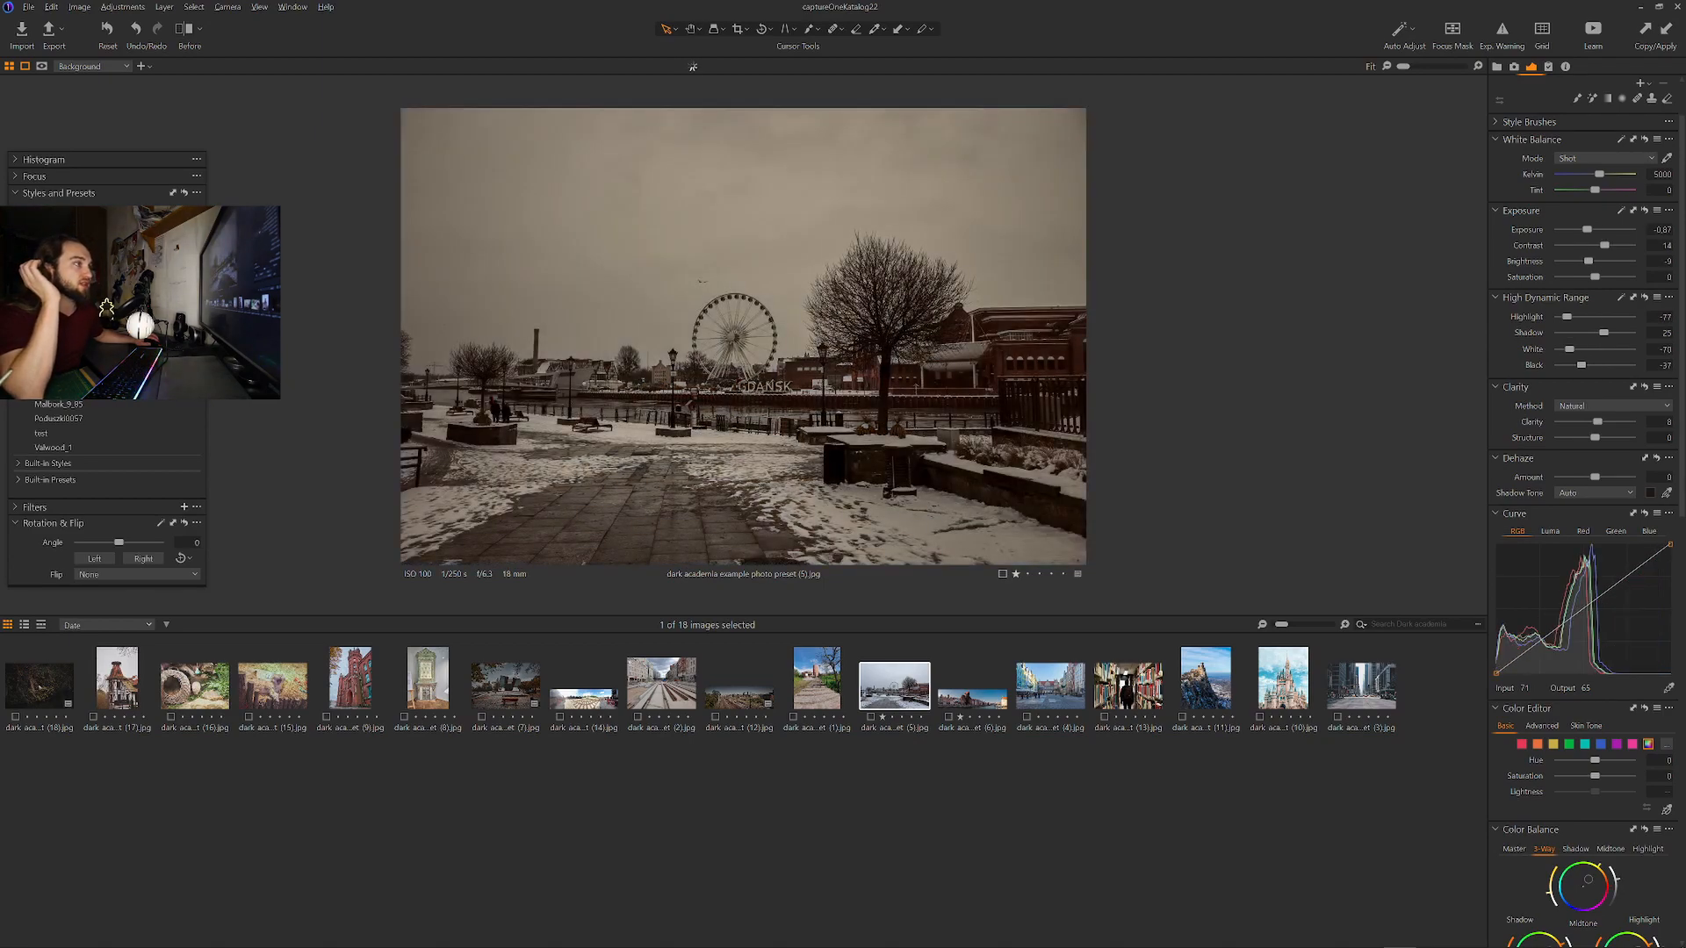
left_click(106, 307)
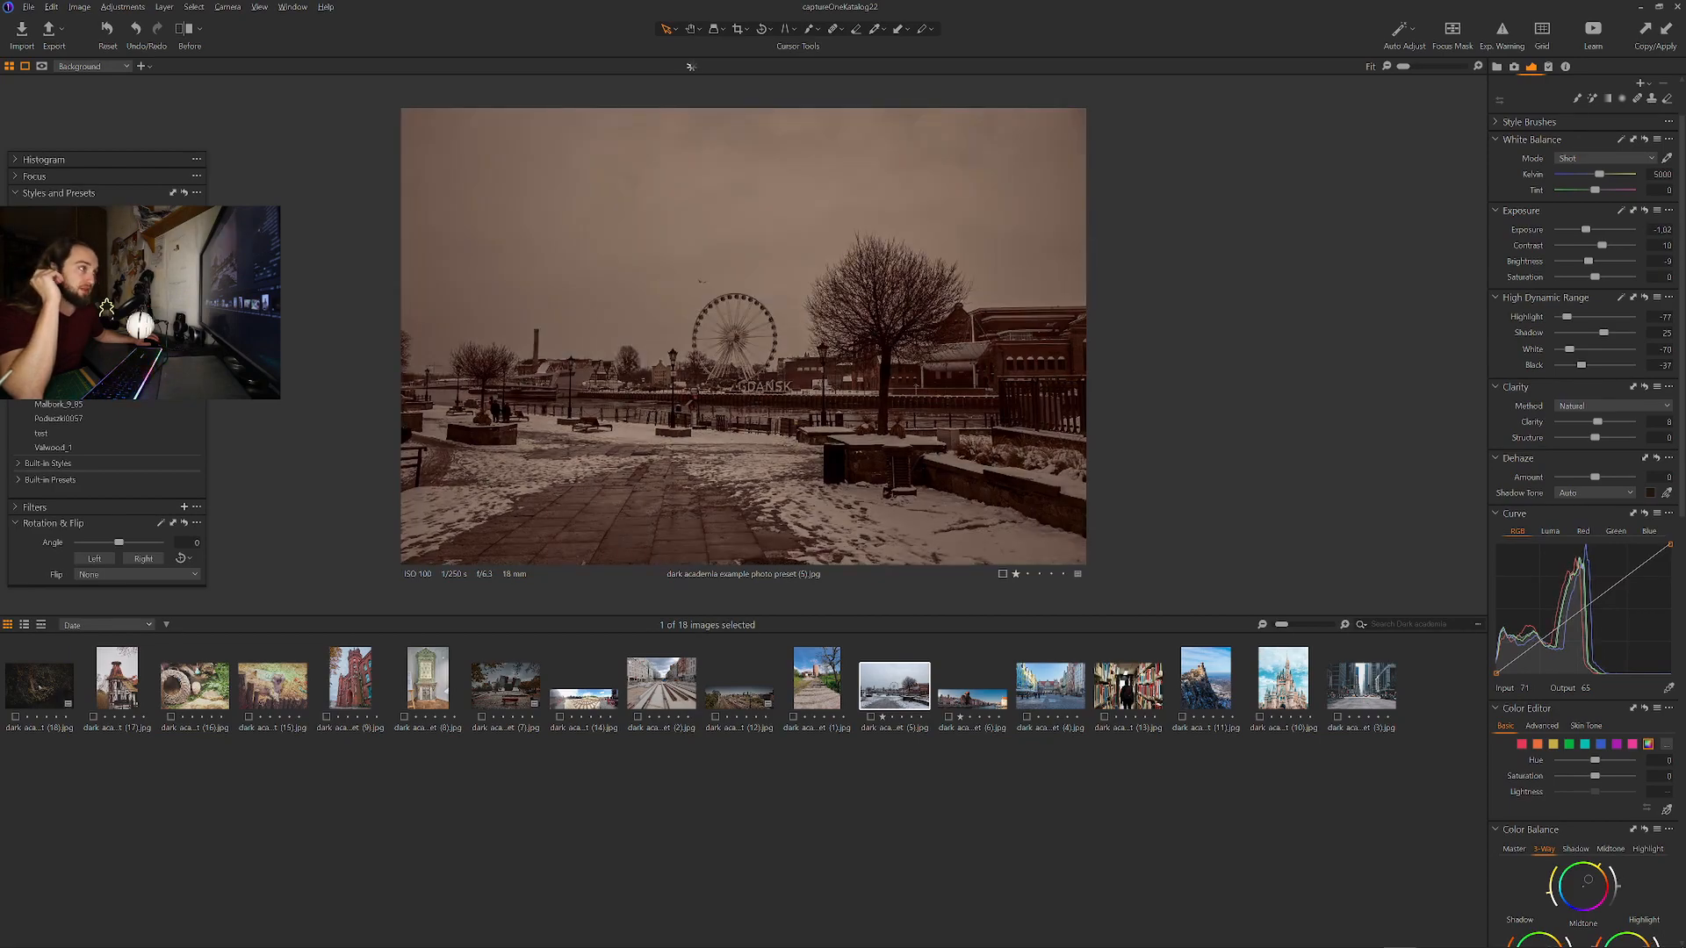
left_click(106, 308)
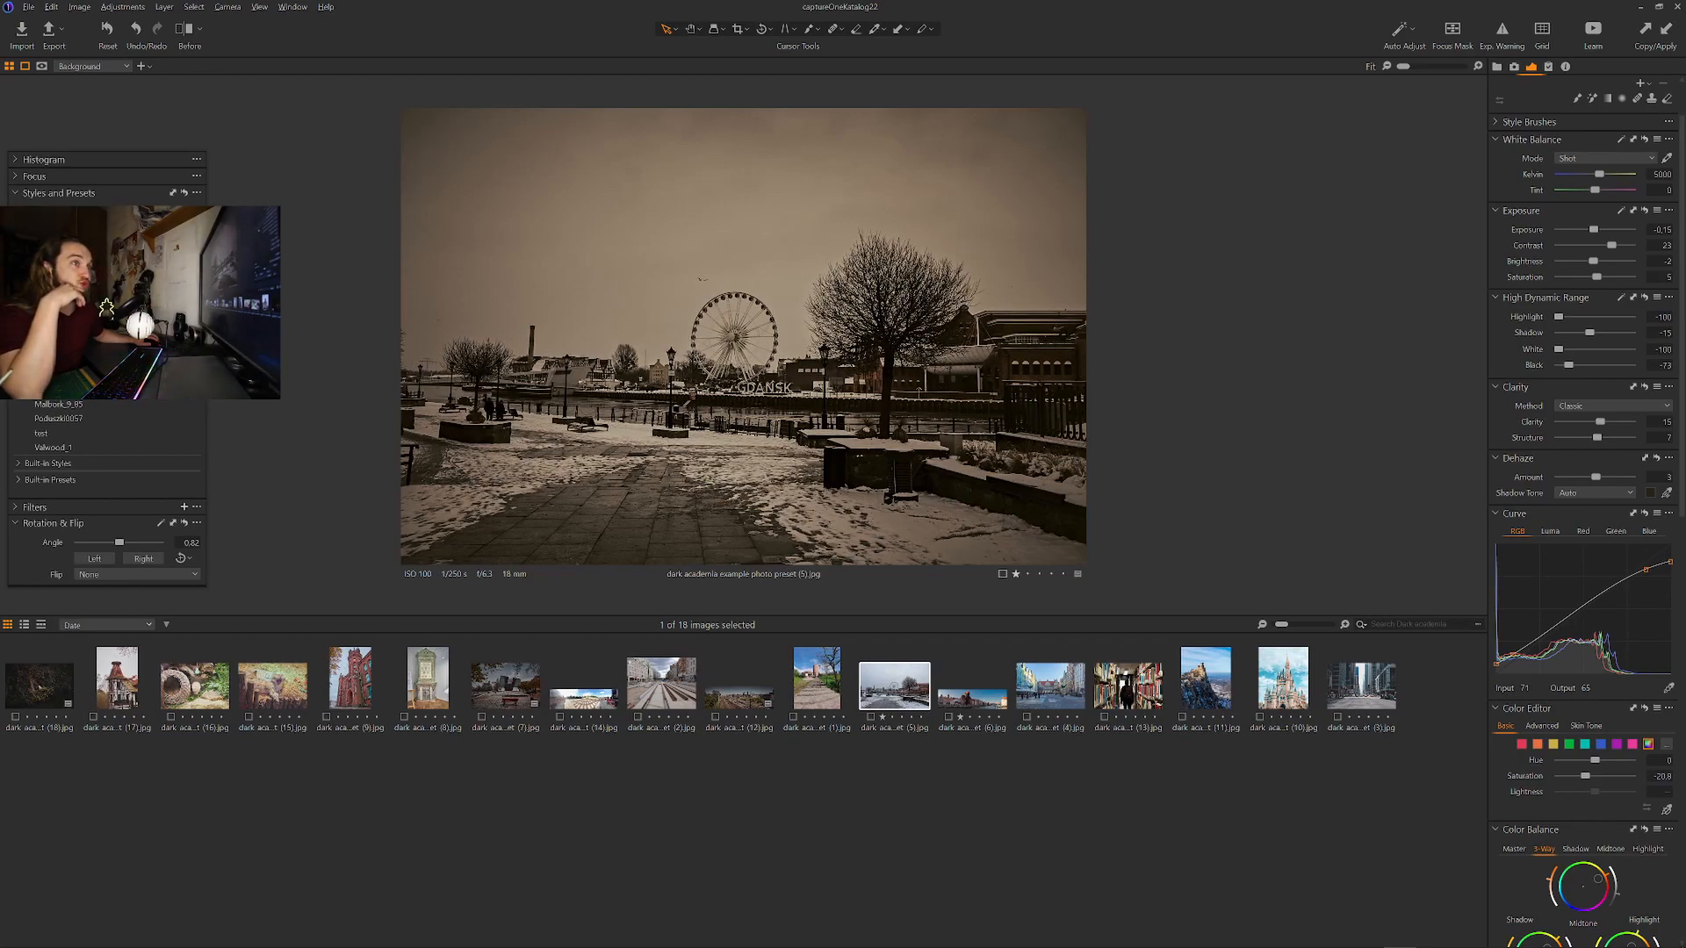
Apply the dark academia yt preset v3 style to the snowy photo and warm its white balance to about 7000 Kelvin.
left_click(107, 307)
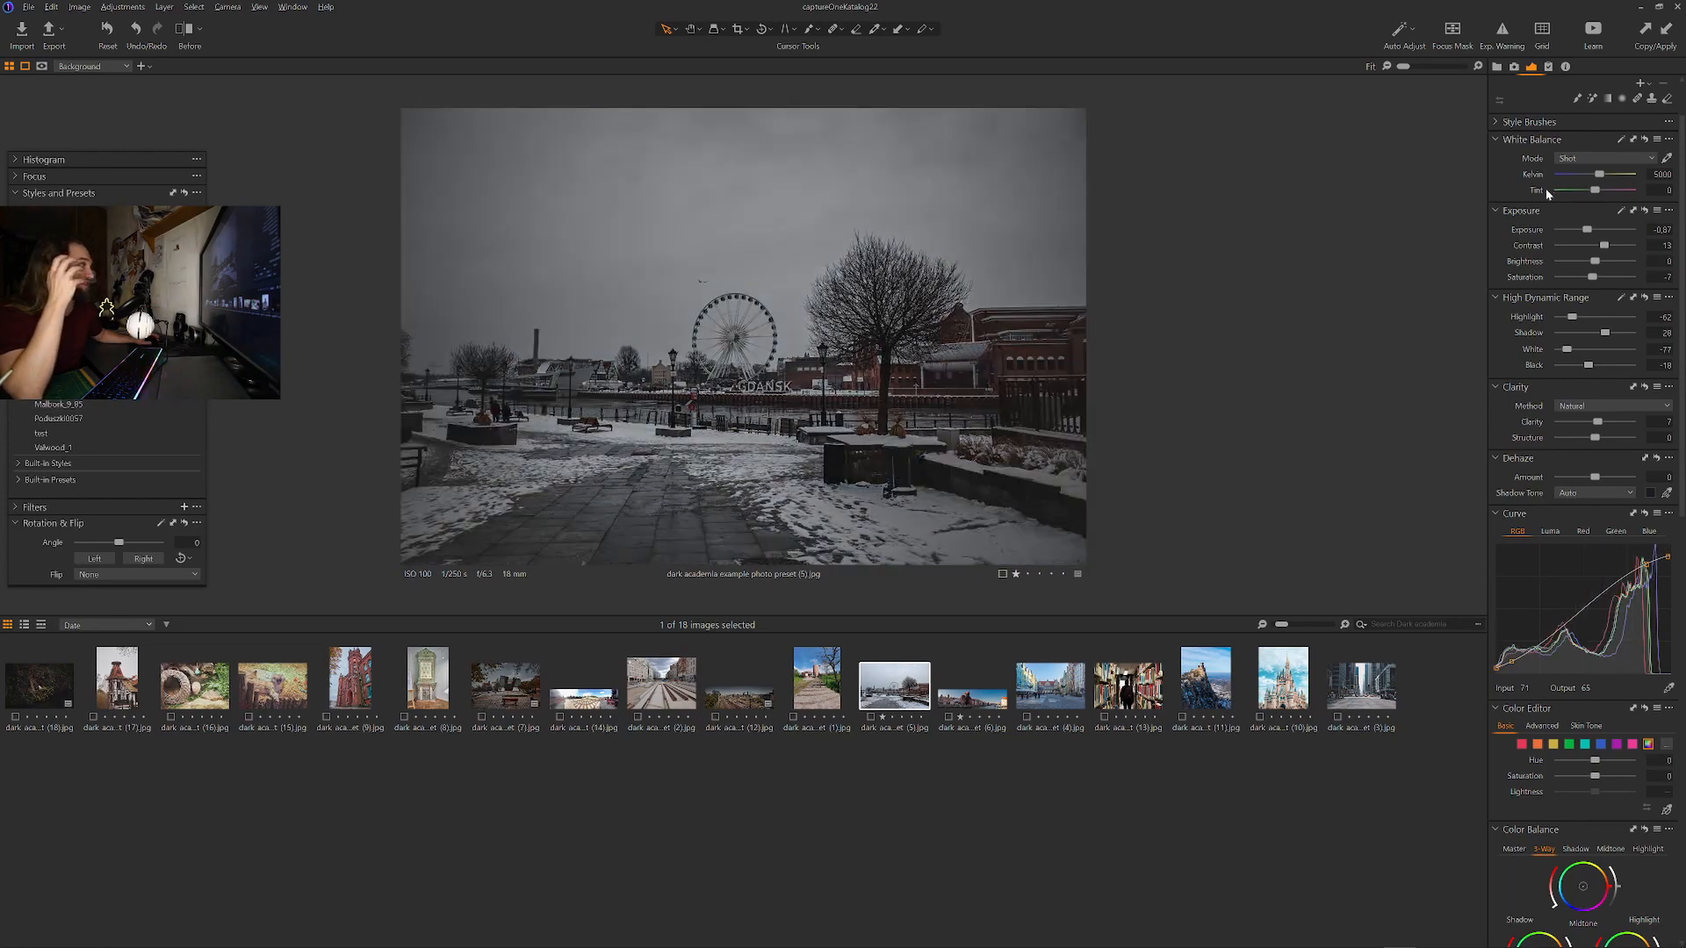
left_click_drag(1598, 173, 1620, 182)
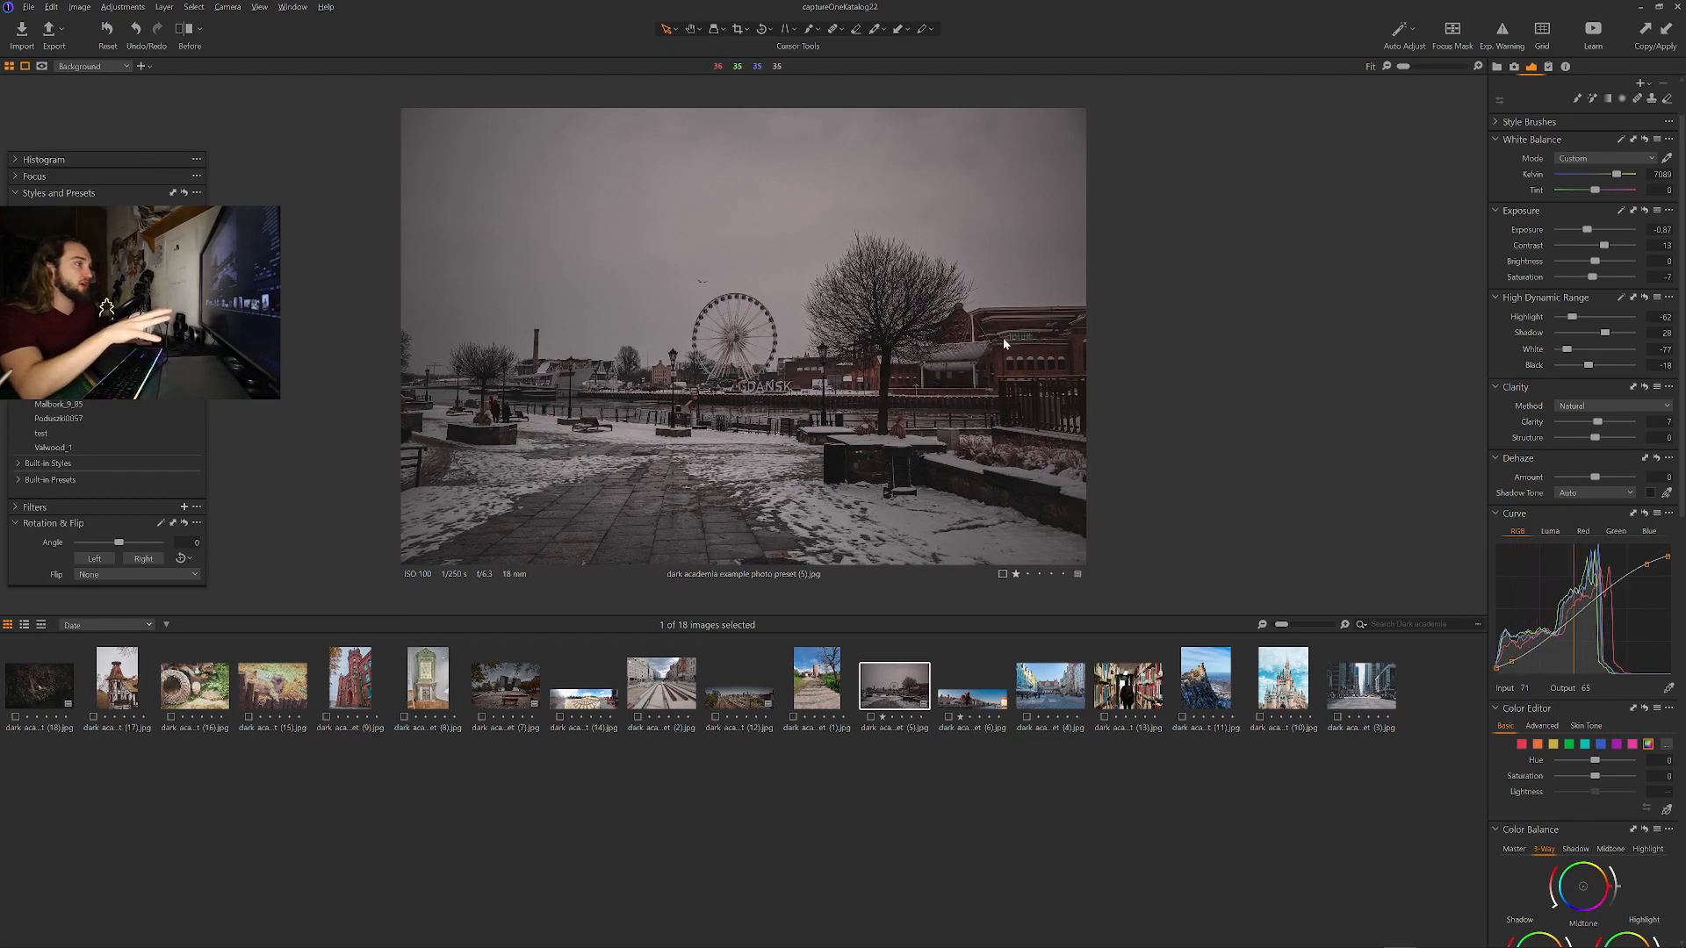
Apply the dark academia yt preset v3 style to the tram track street photo and compare it with the original.
left_click(675, 690)
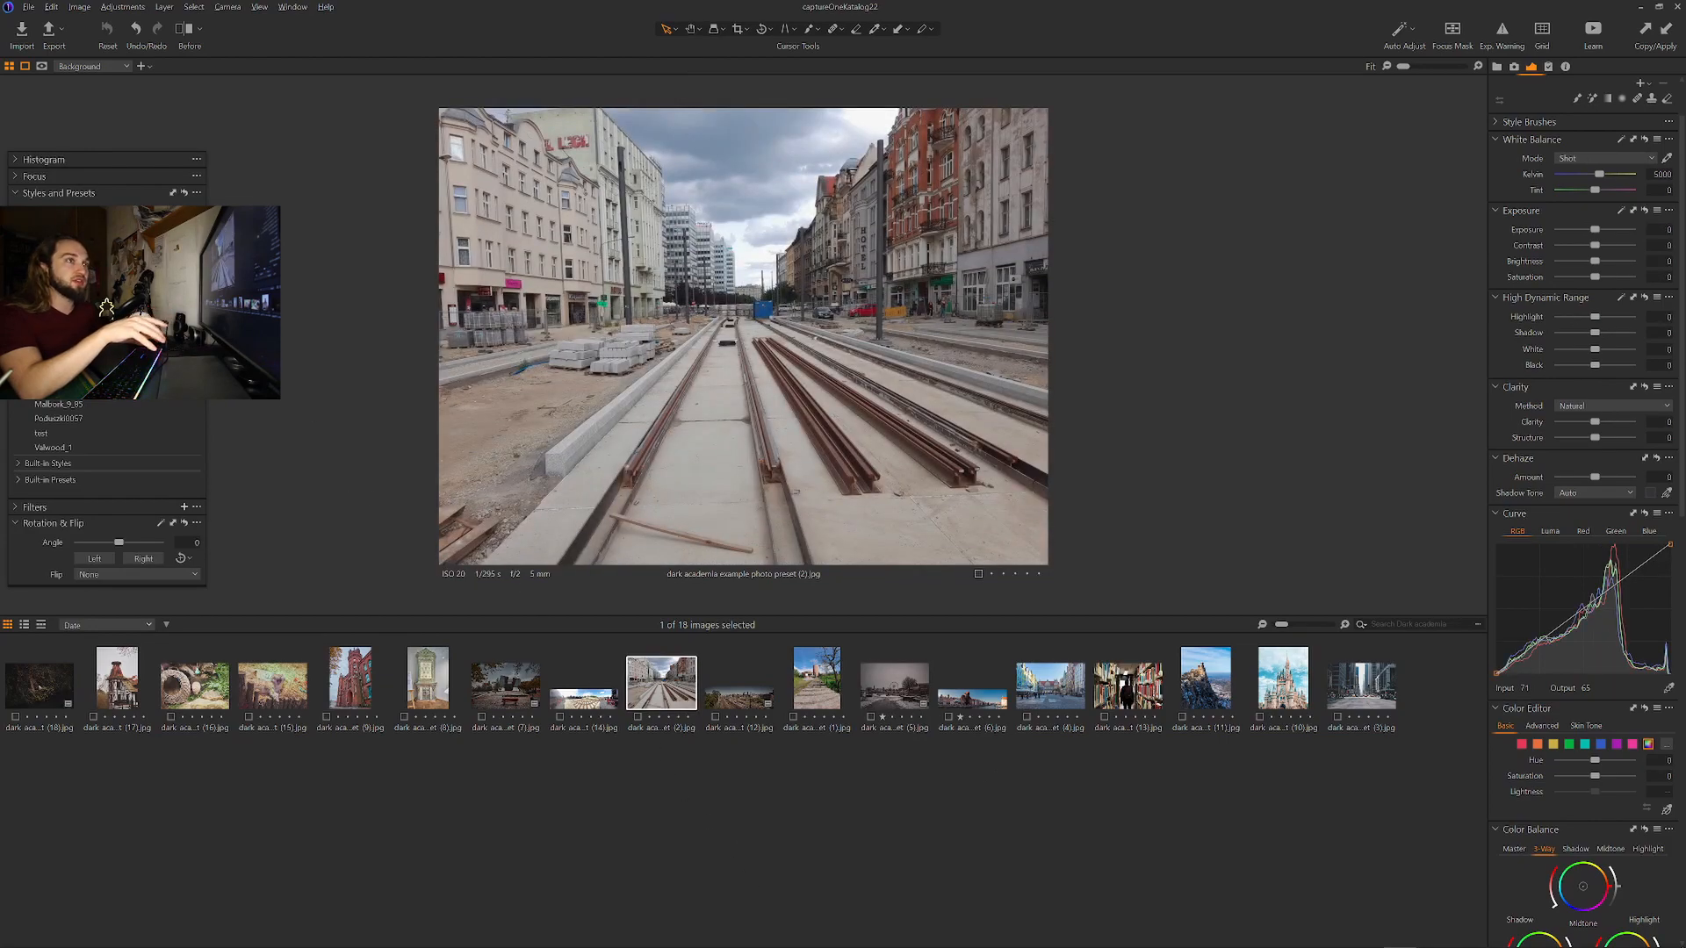
left_click(106, 307)
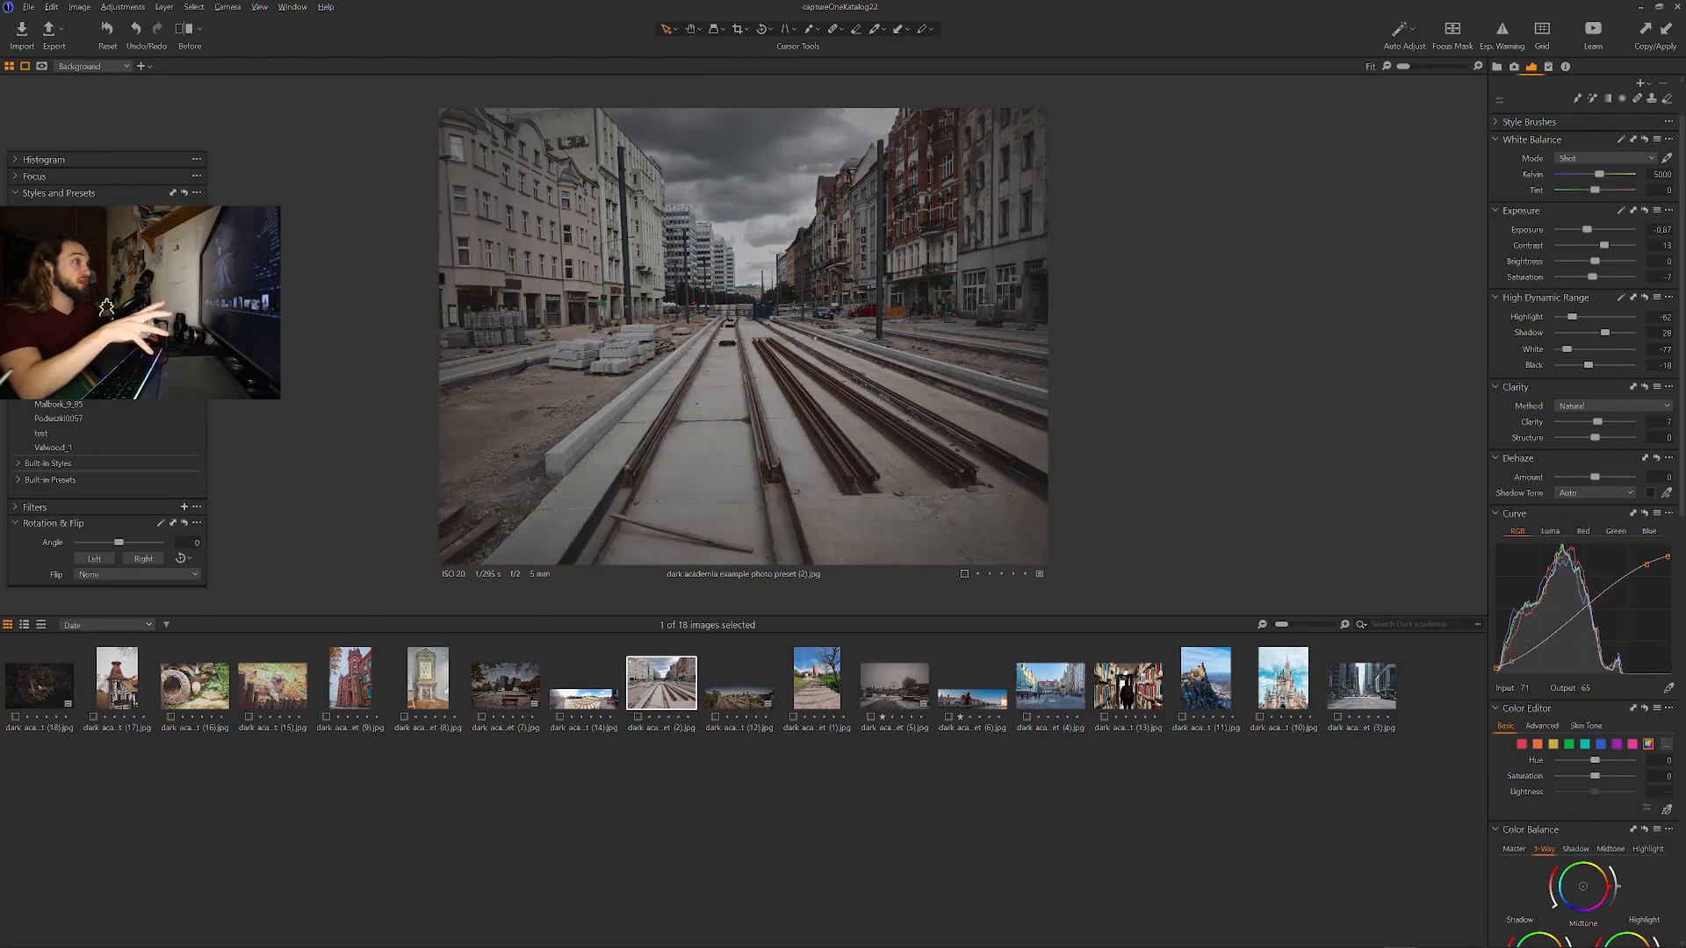
key("y")
key("y")
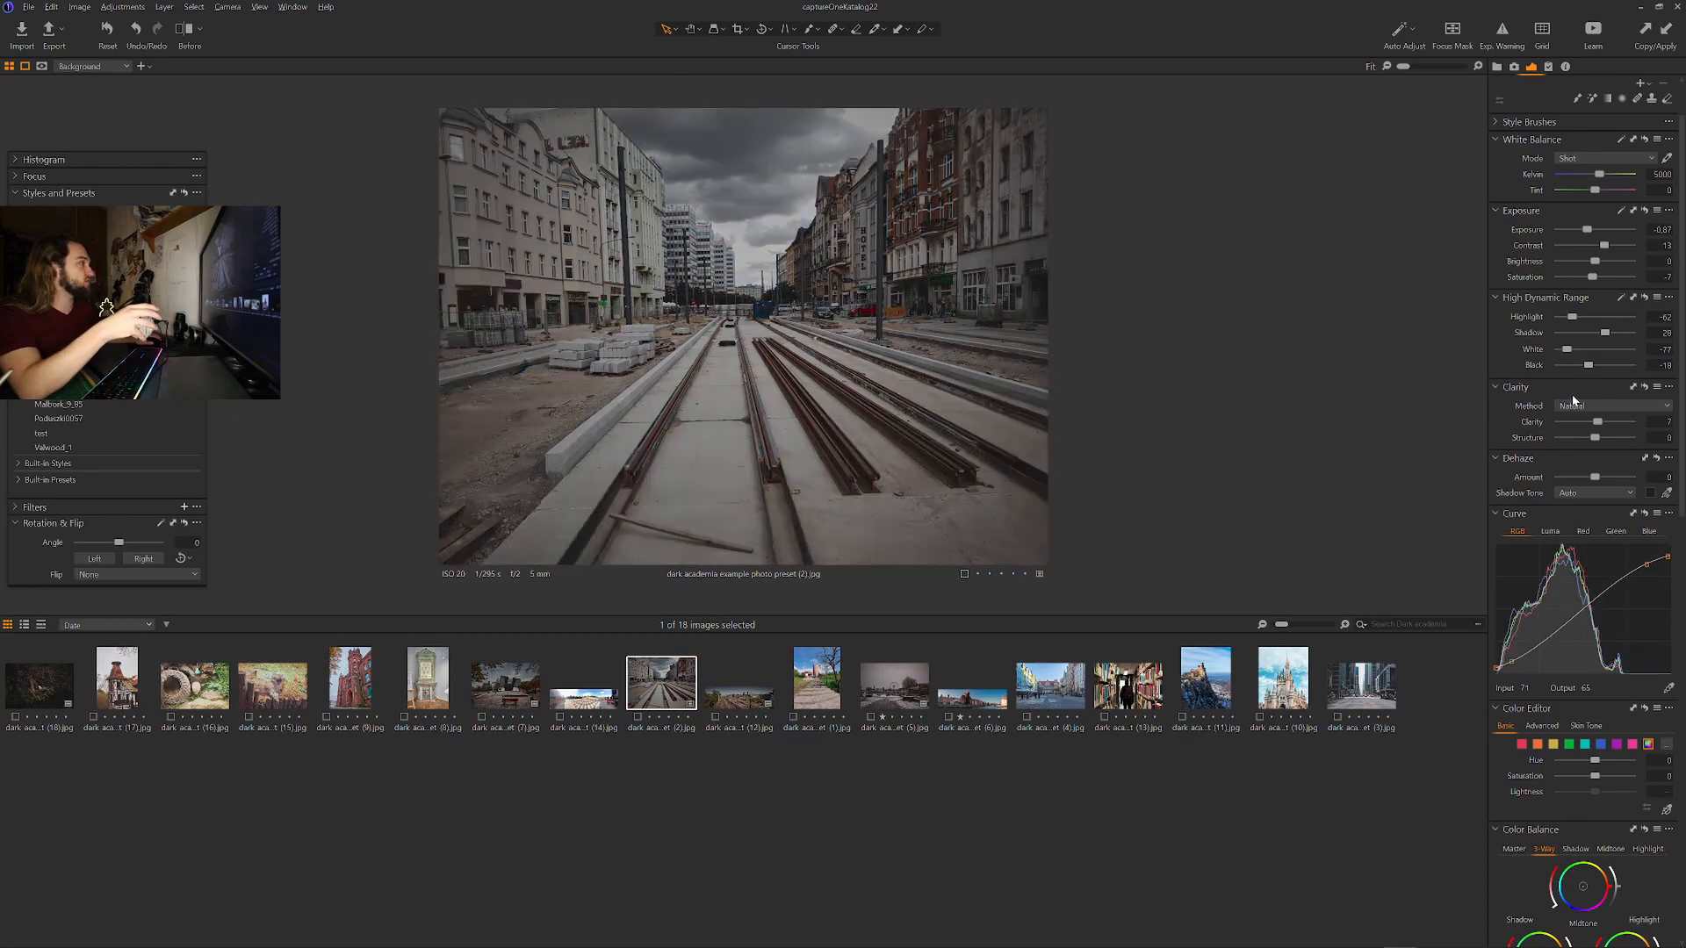
Keep the overall Saturation at -7 and set the orange range's Saturation to 8.7 and Lightness to -25.8.
left_click_drag(1591, 277, 1595, 279)
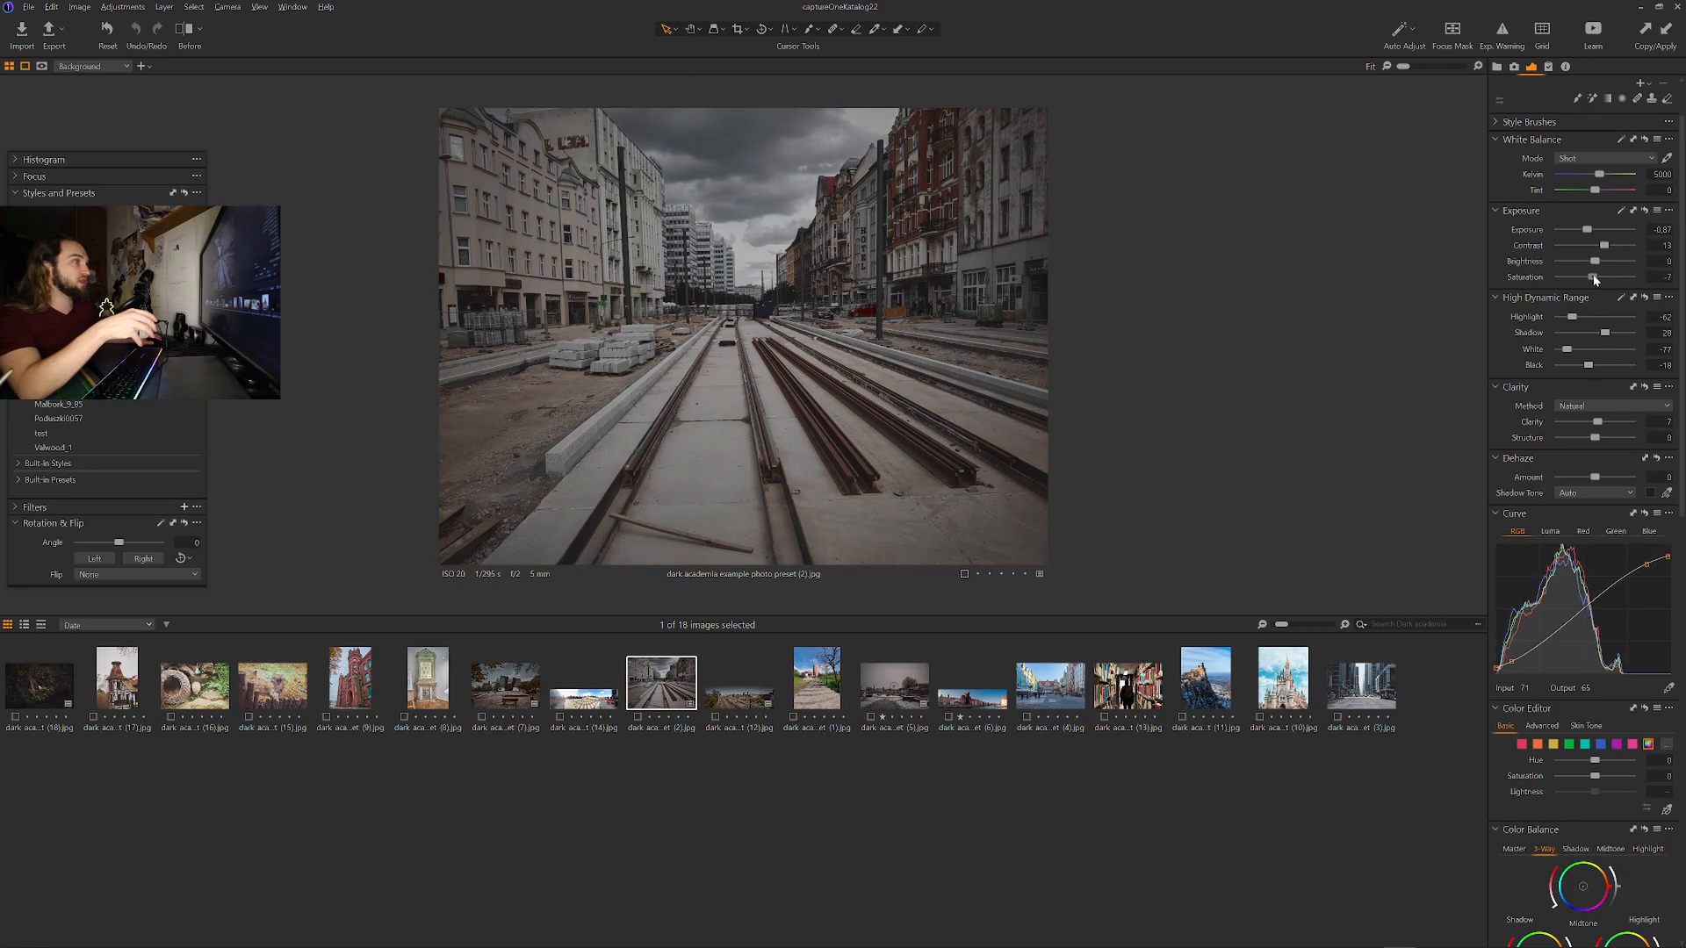
left_click(1538, 744)
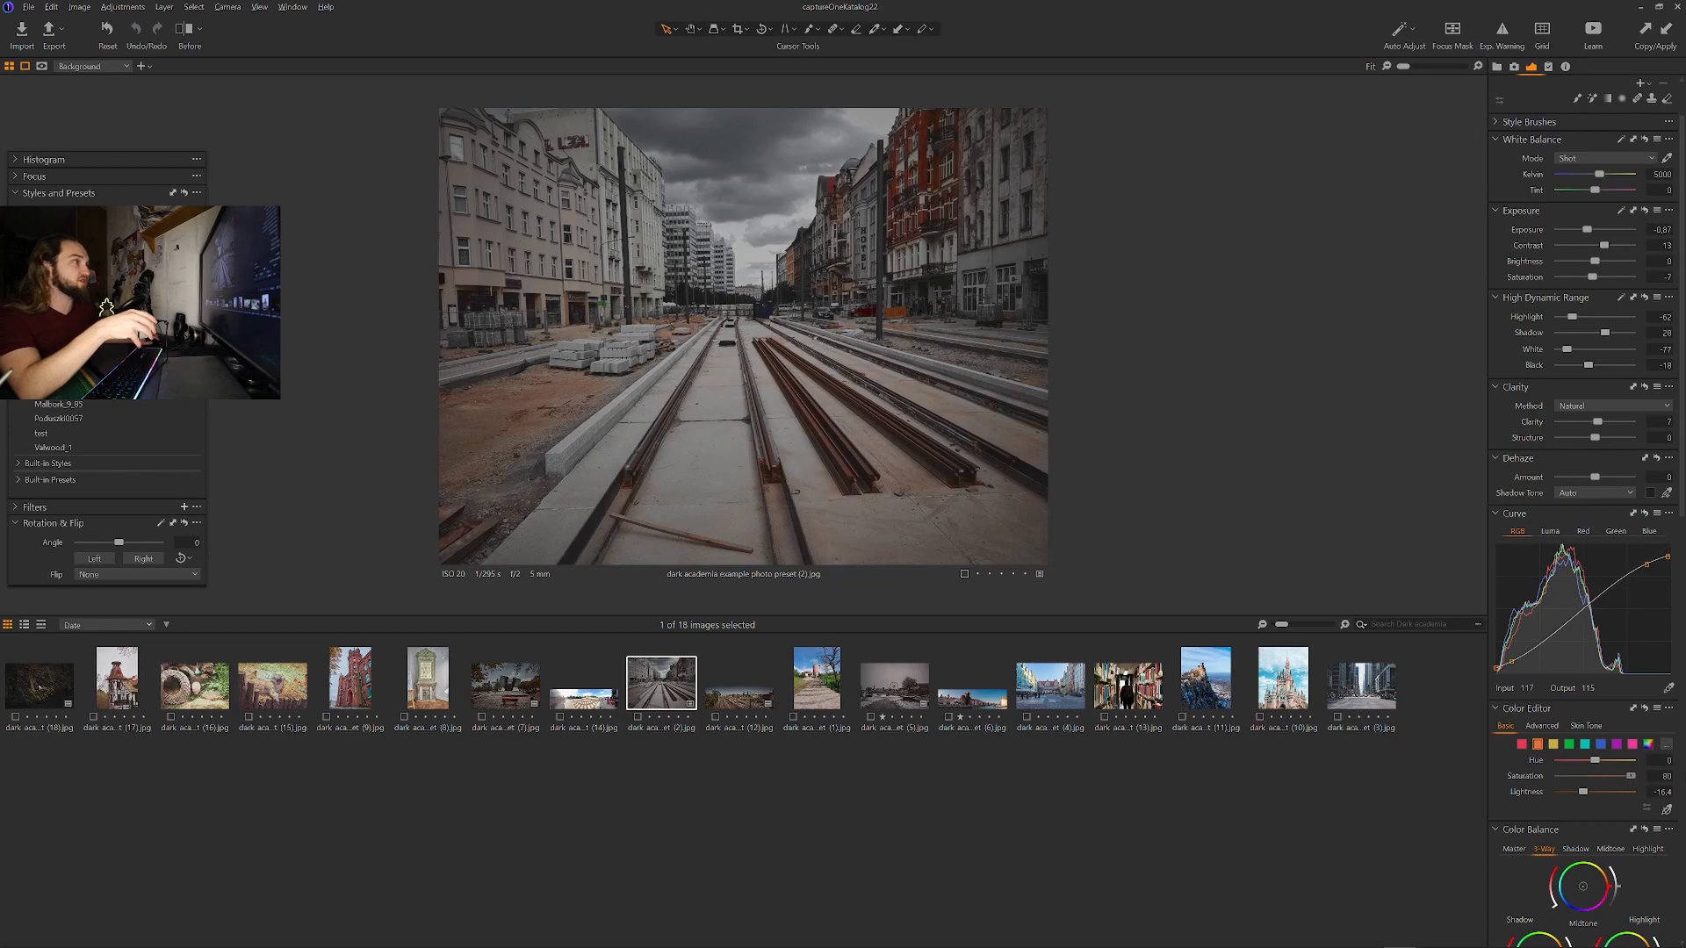
left_click_drag(1675, 773, 1576, 792)
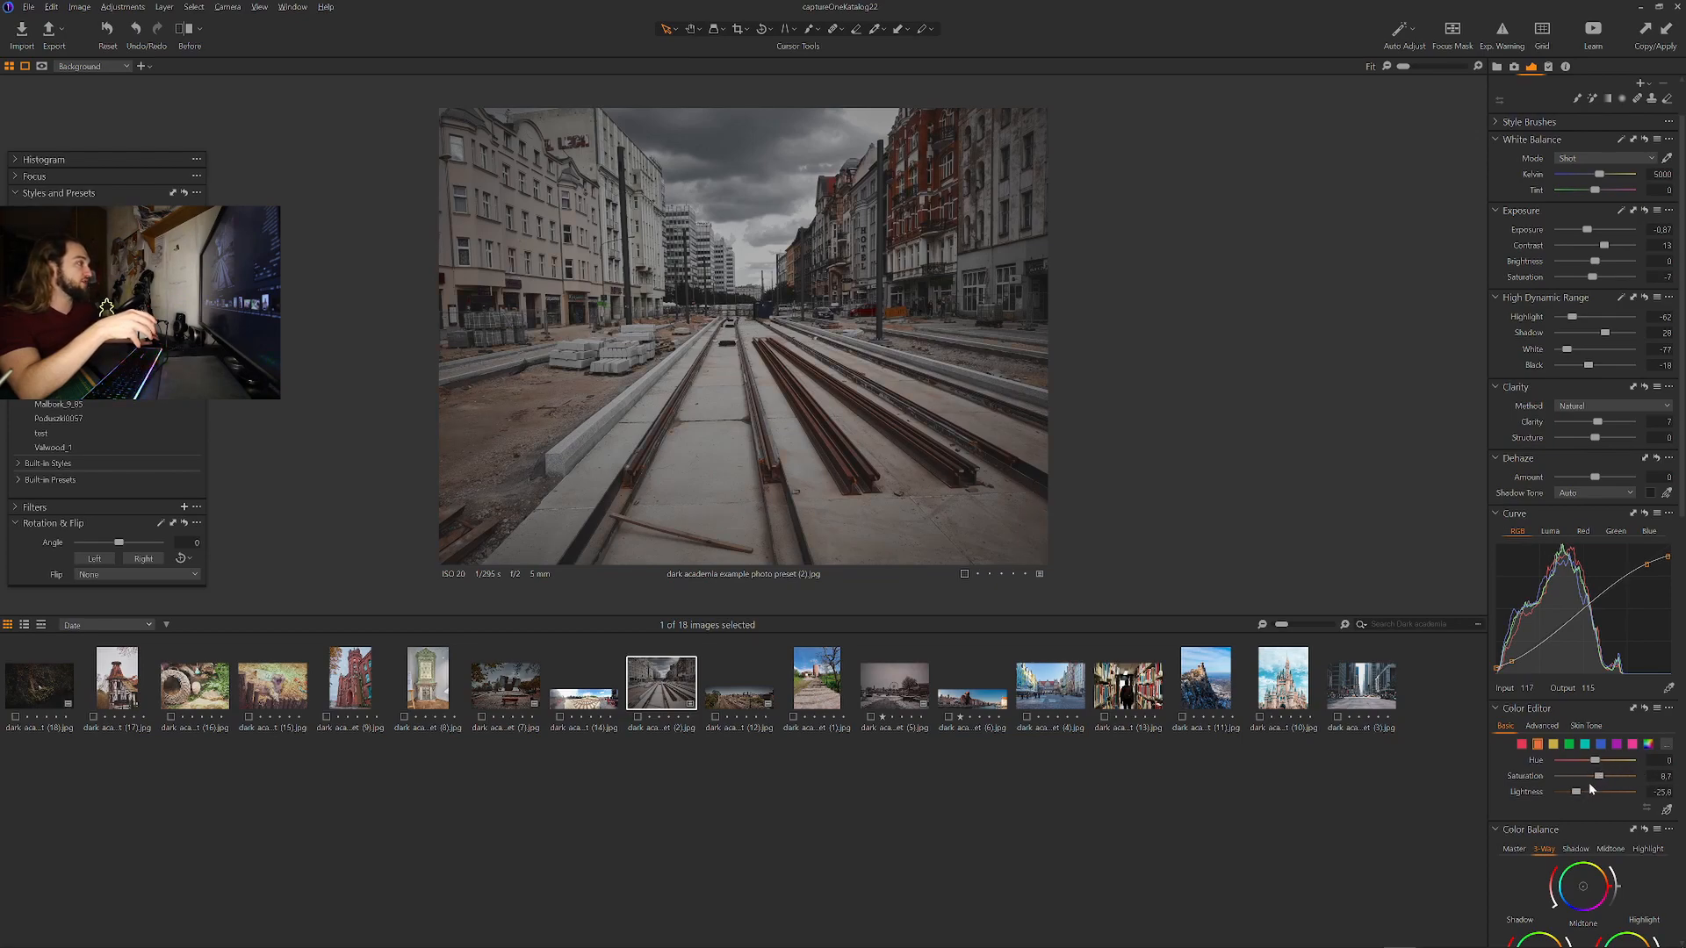
Darken the street photo by setting its Brightness to -17.
scroll(1509, 167, "up", 2)
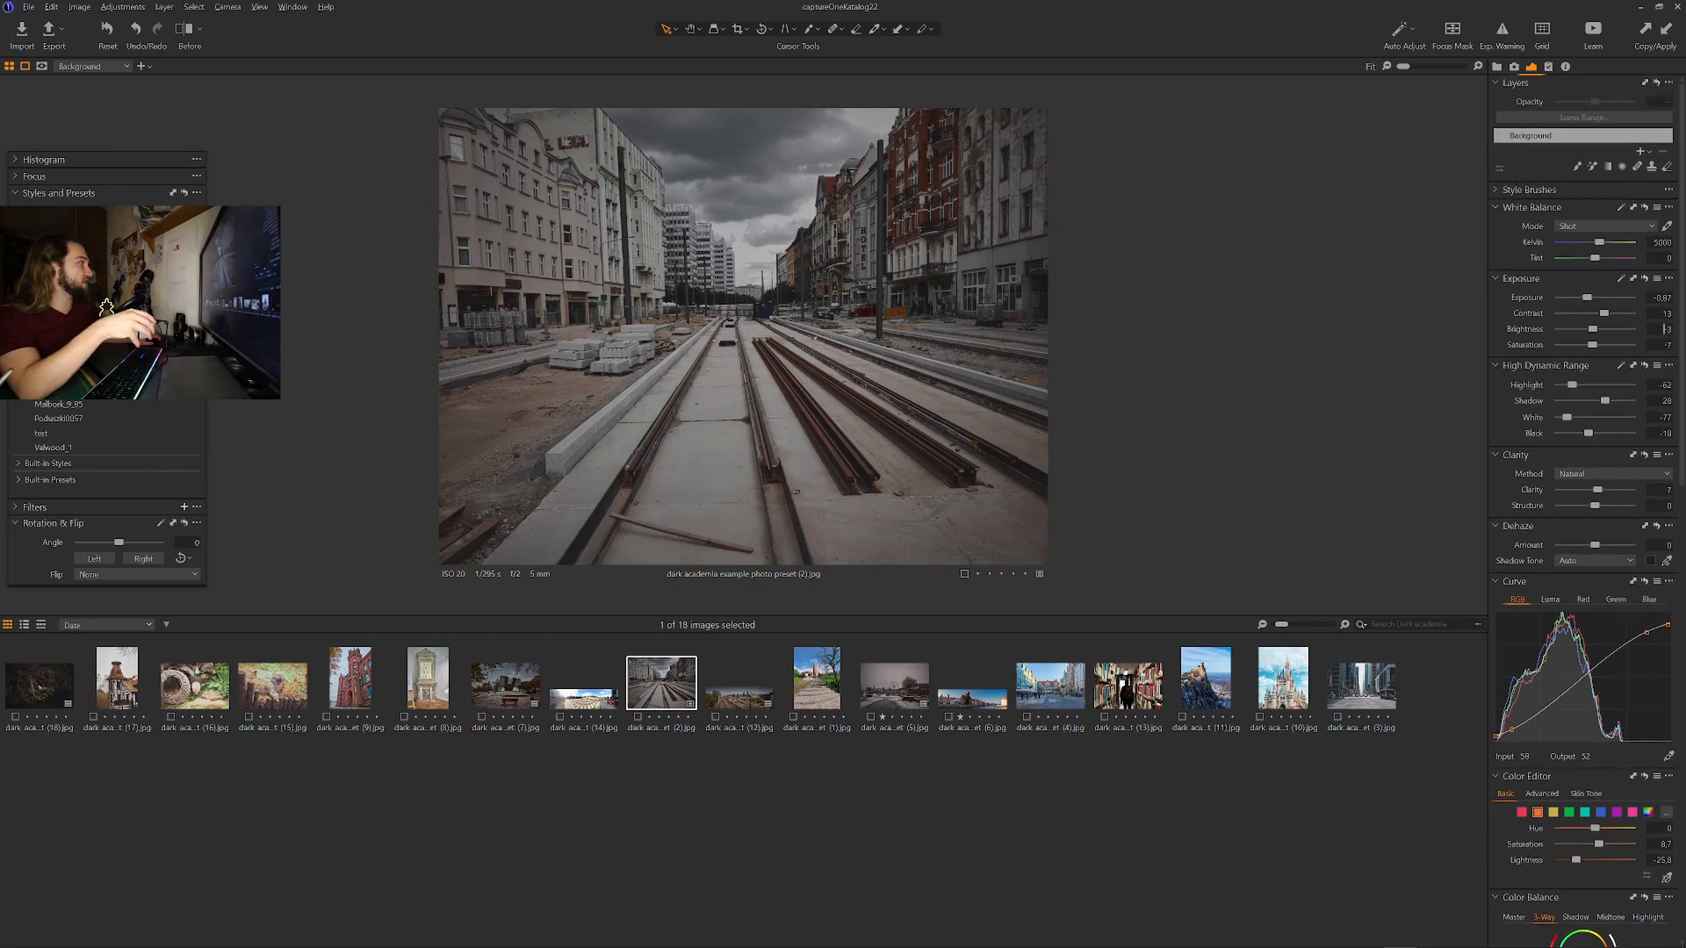
double_click(1665, 328)
type("-17")
key("Return")
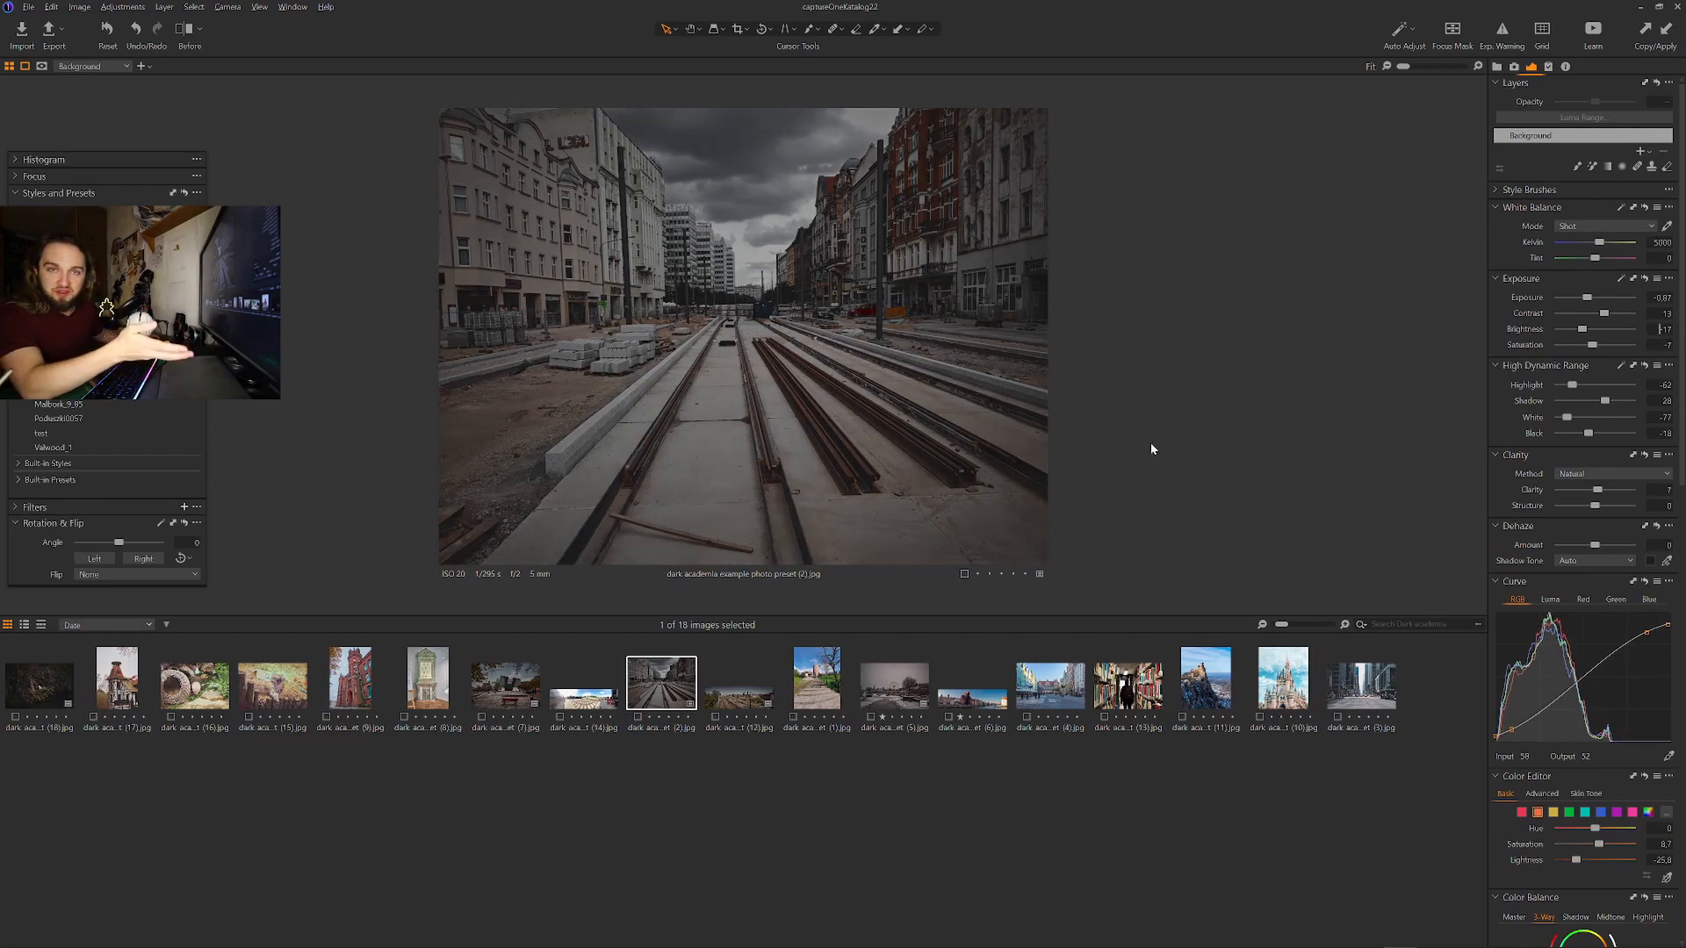
Apply the dark academia yt preset v3 style to the stone stairway photo and lower the yellow range's Hue.
left_click(825, 685)
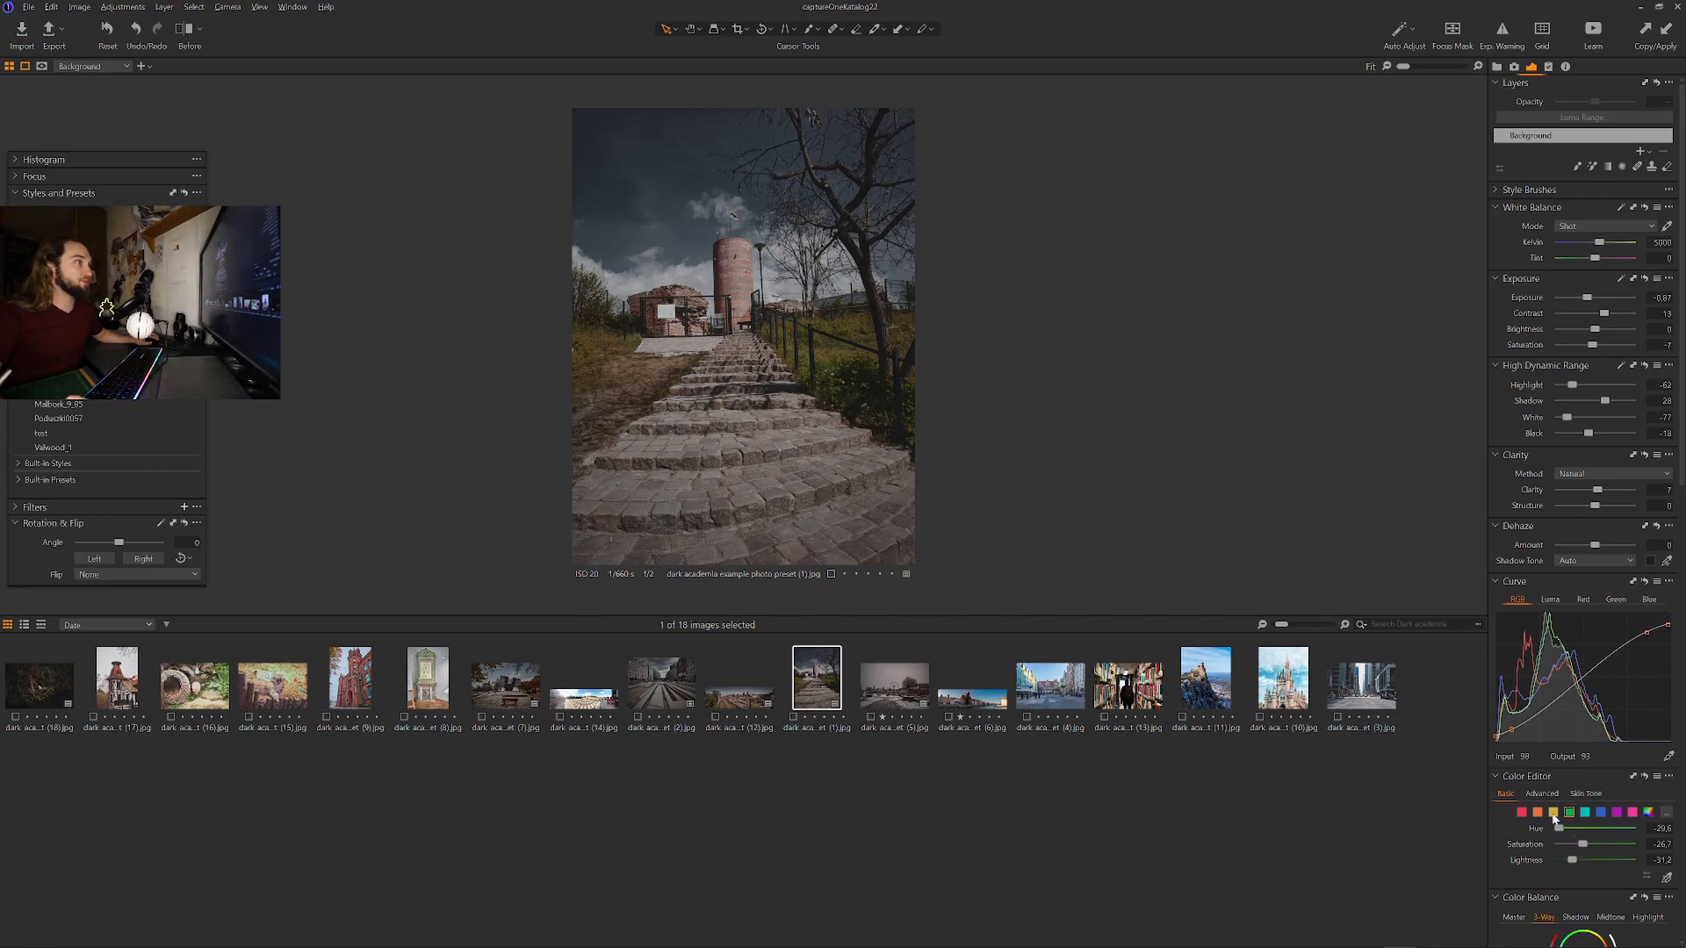
left_click(1553, 813)
left_click_drag(1580, 829, 1558, 828)
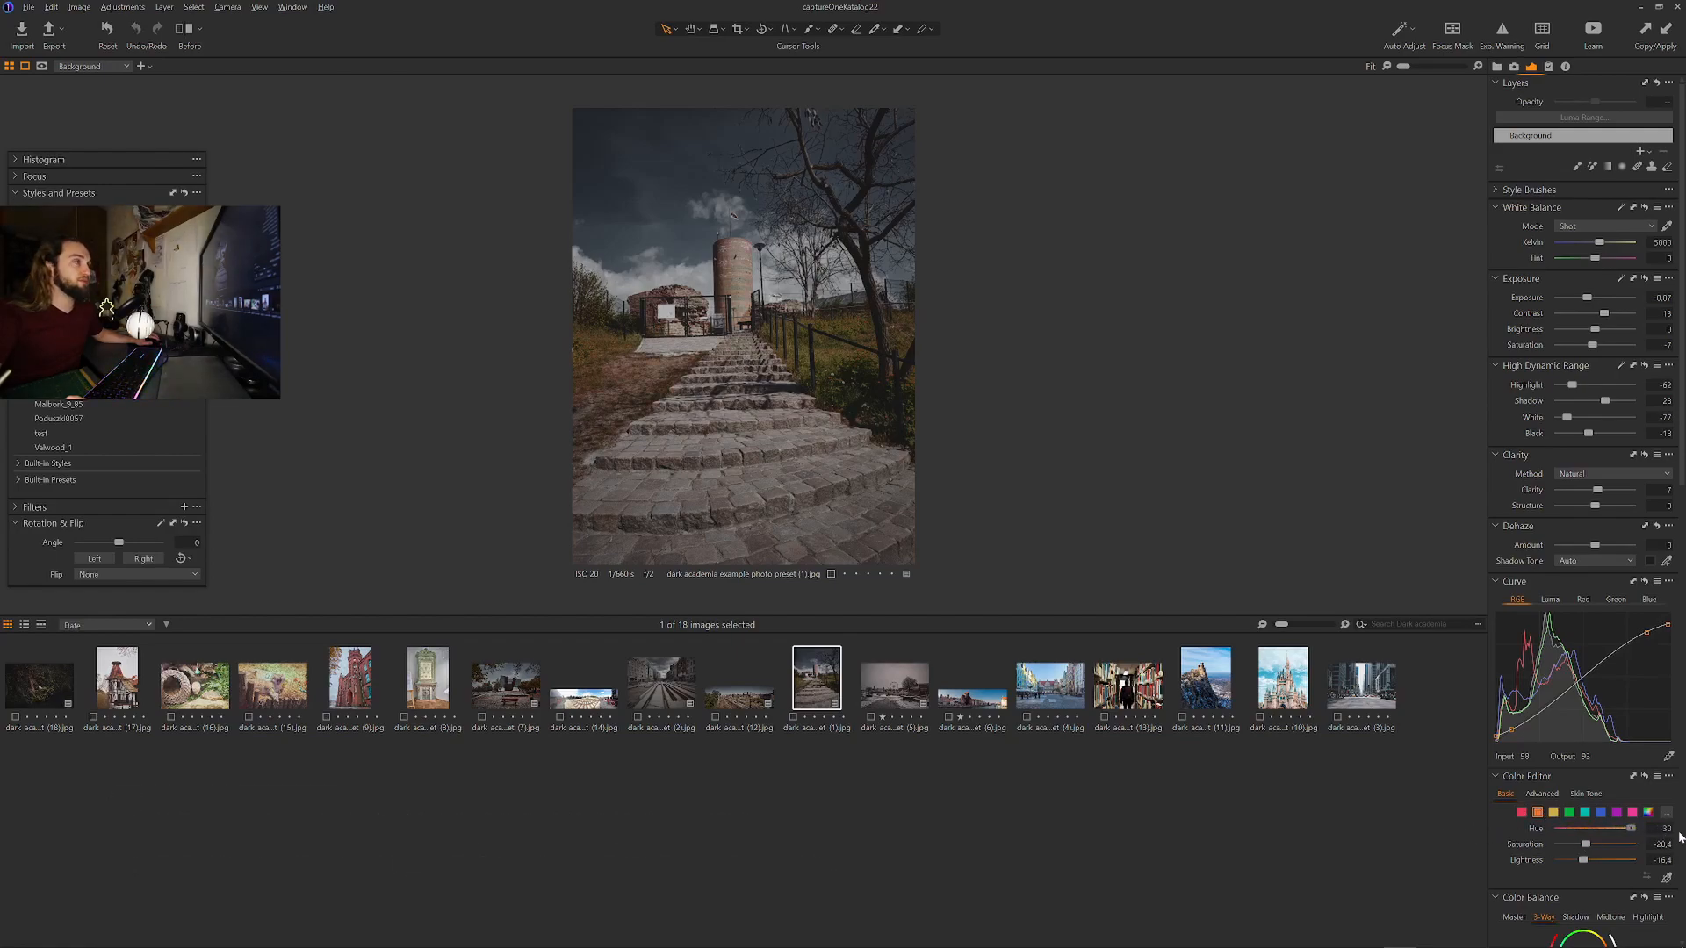
Set the stairway photo's orange range to Hue -7.6, Saturation 11.6 and Lightness -27.6.
left_click_drag(1591, 836, 1599, 848)
left_click_drag(1583, 859, 1575, 860)
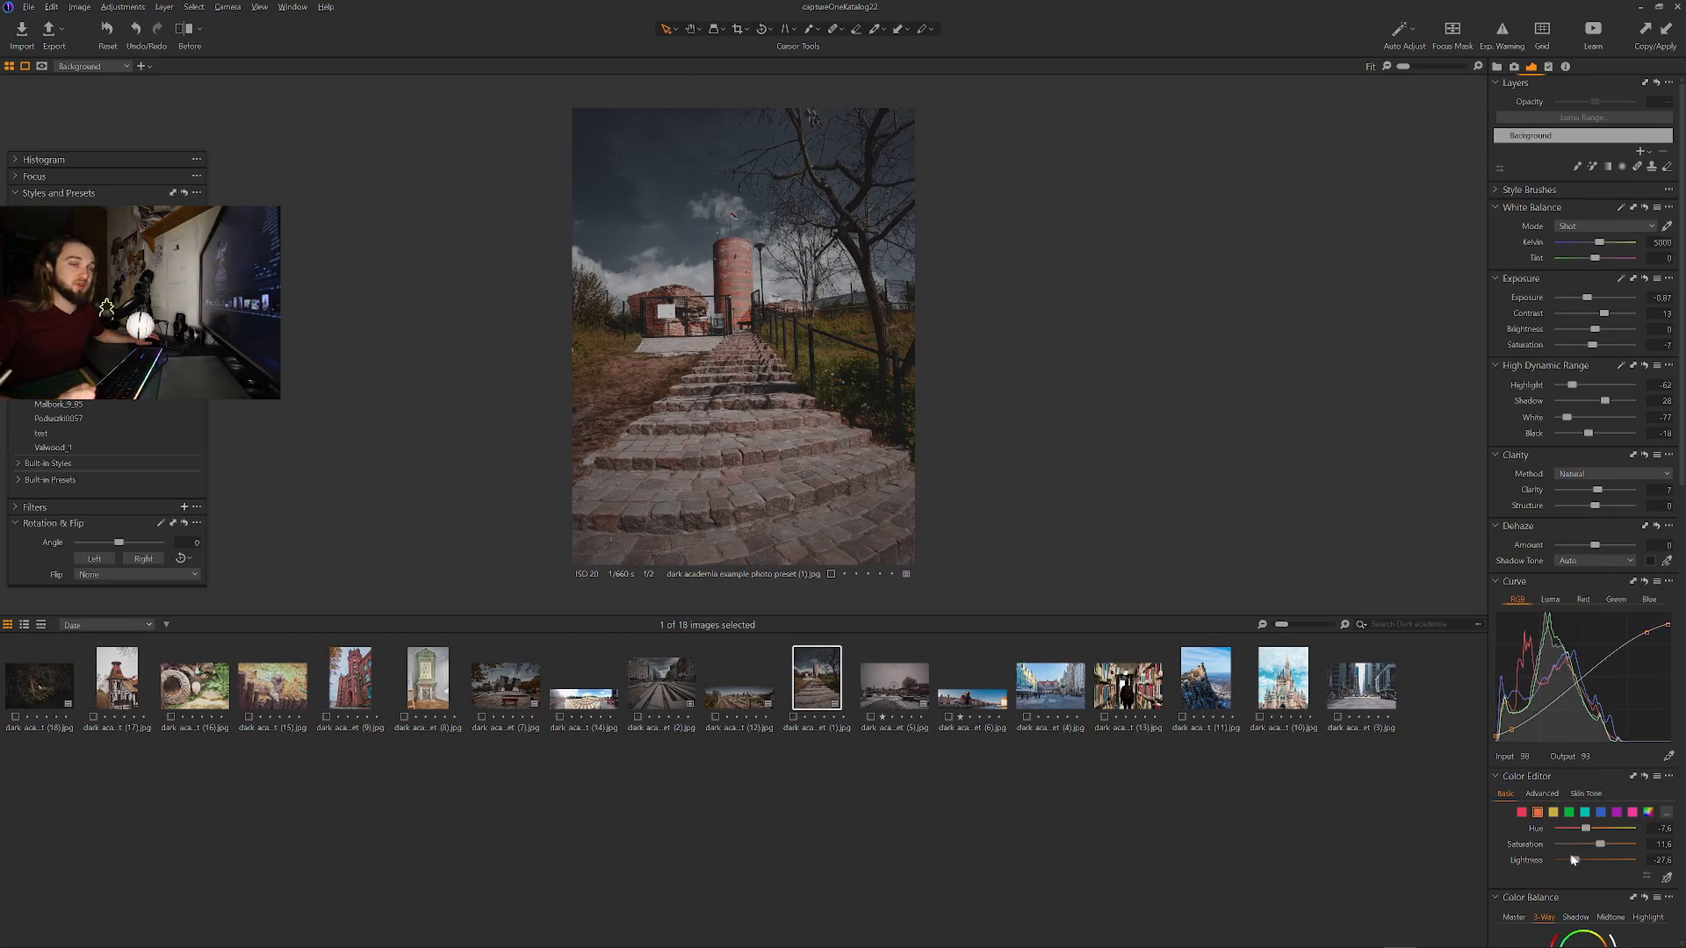
Apply the dark academia yt preset v3 style to the old town street photo and to the waterfront panorama.
left_click(1057, 692)
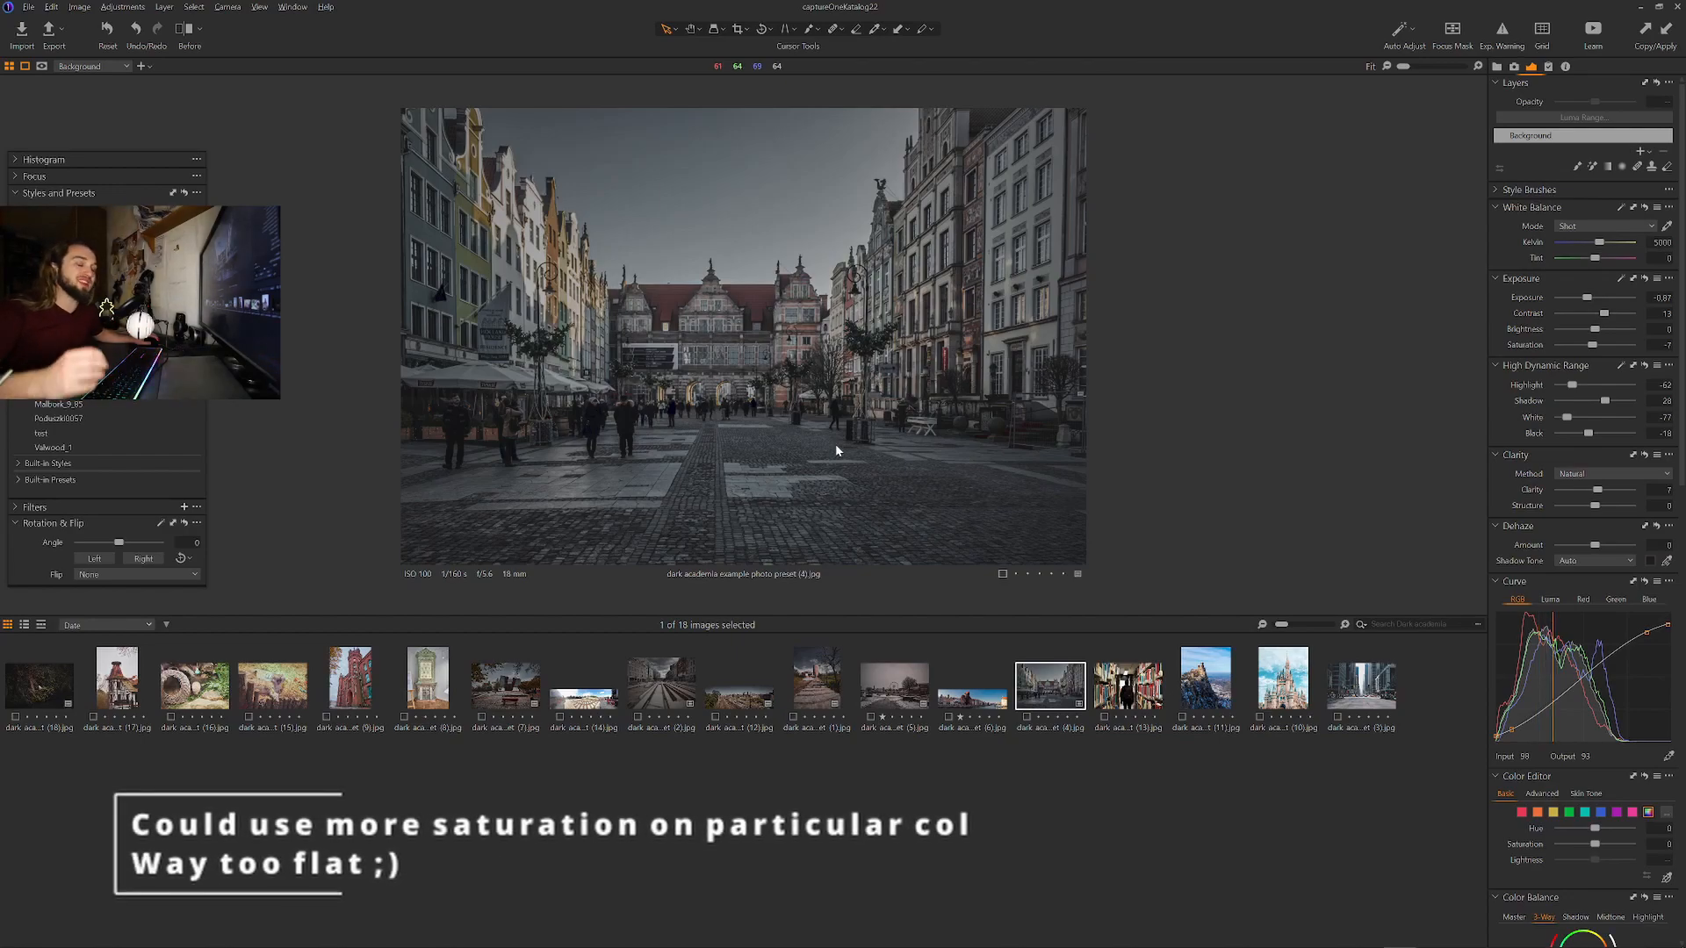
left_click(963, 703)
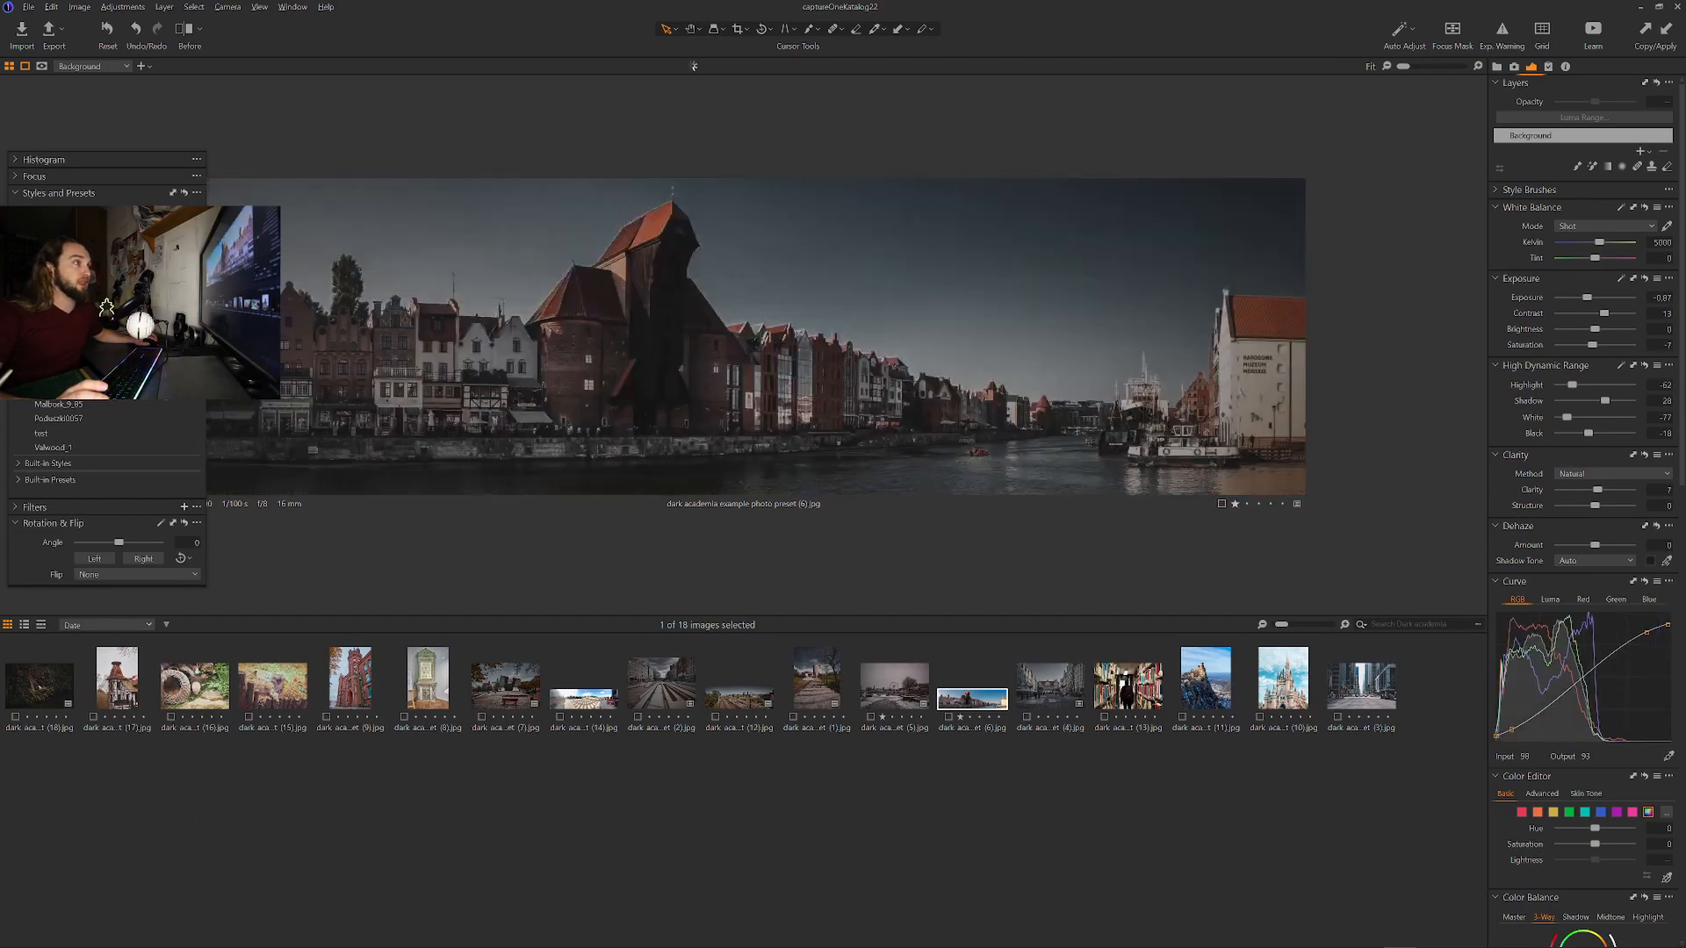
left_click(77, 342)
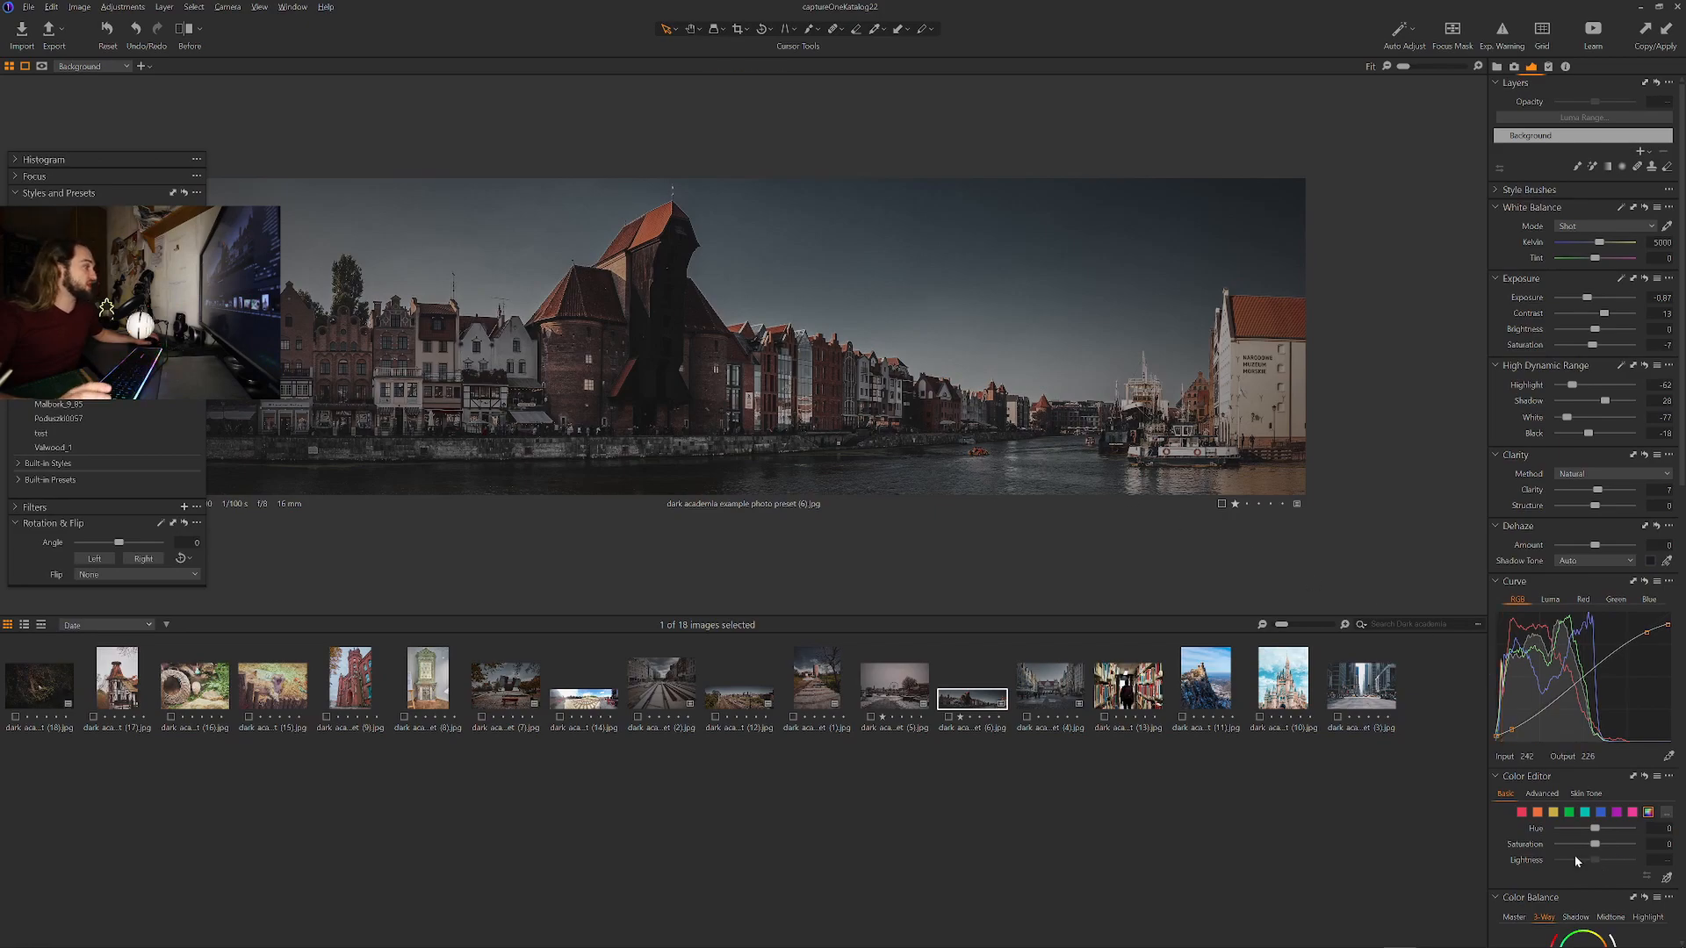
Set the panorama's orange range Saturation to -14.5 and its red range Lightness to 15.5.
left_click(1539, 812)
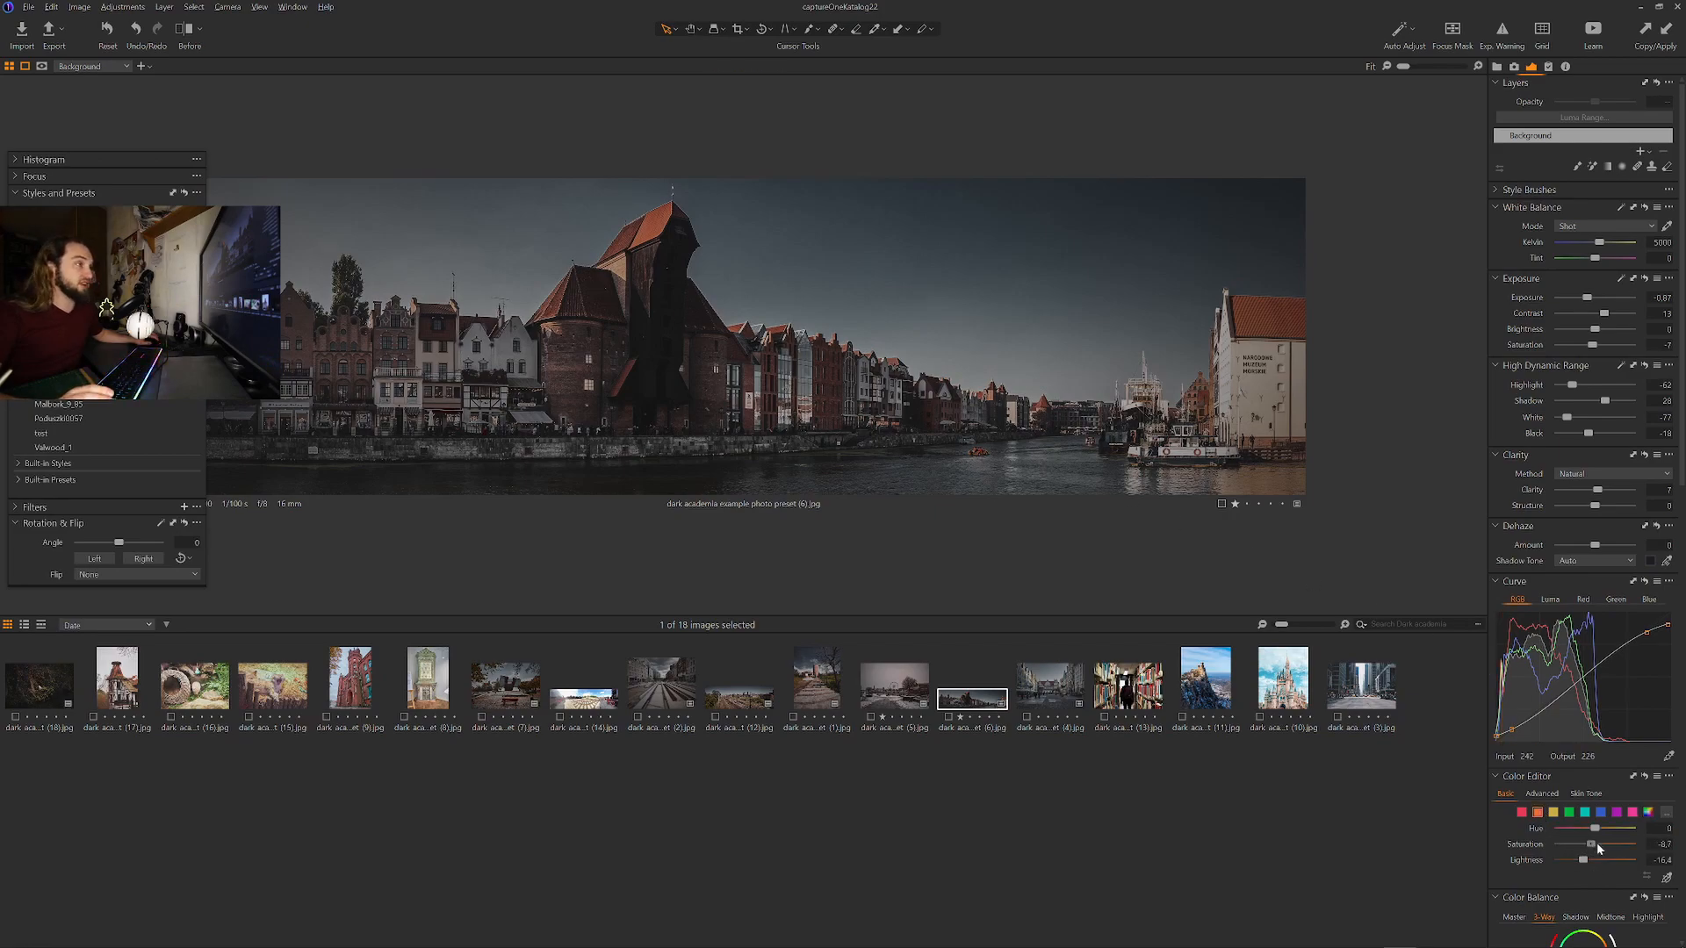
left_click_drag(1601, 848, 1588, 848)
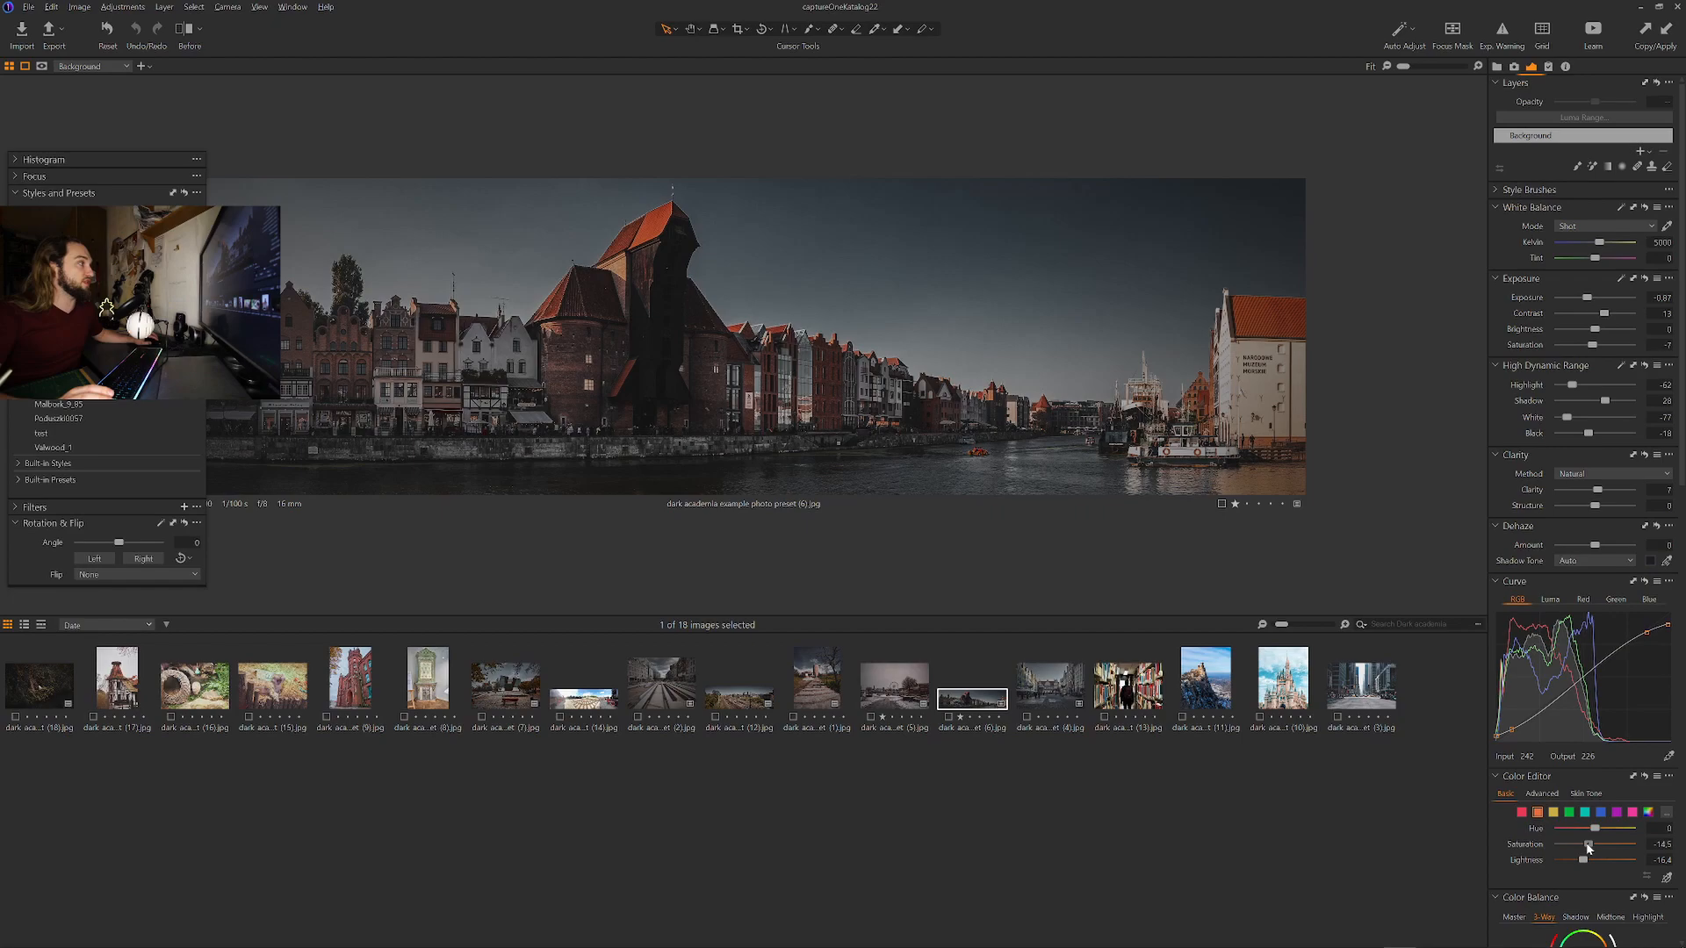
left_click(1522, 812)
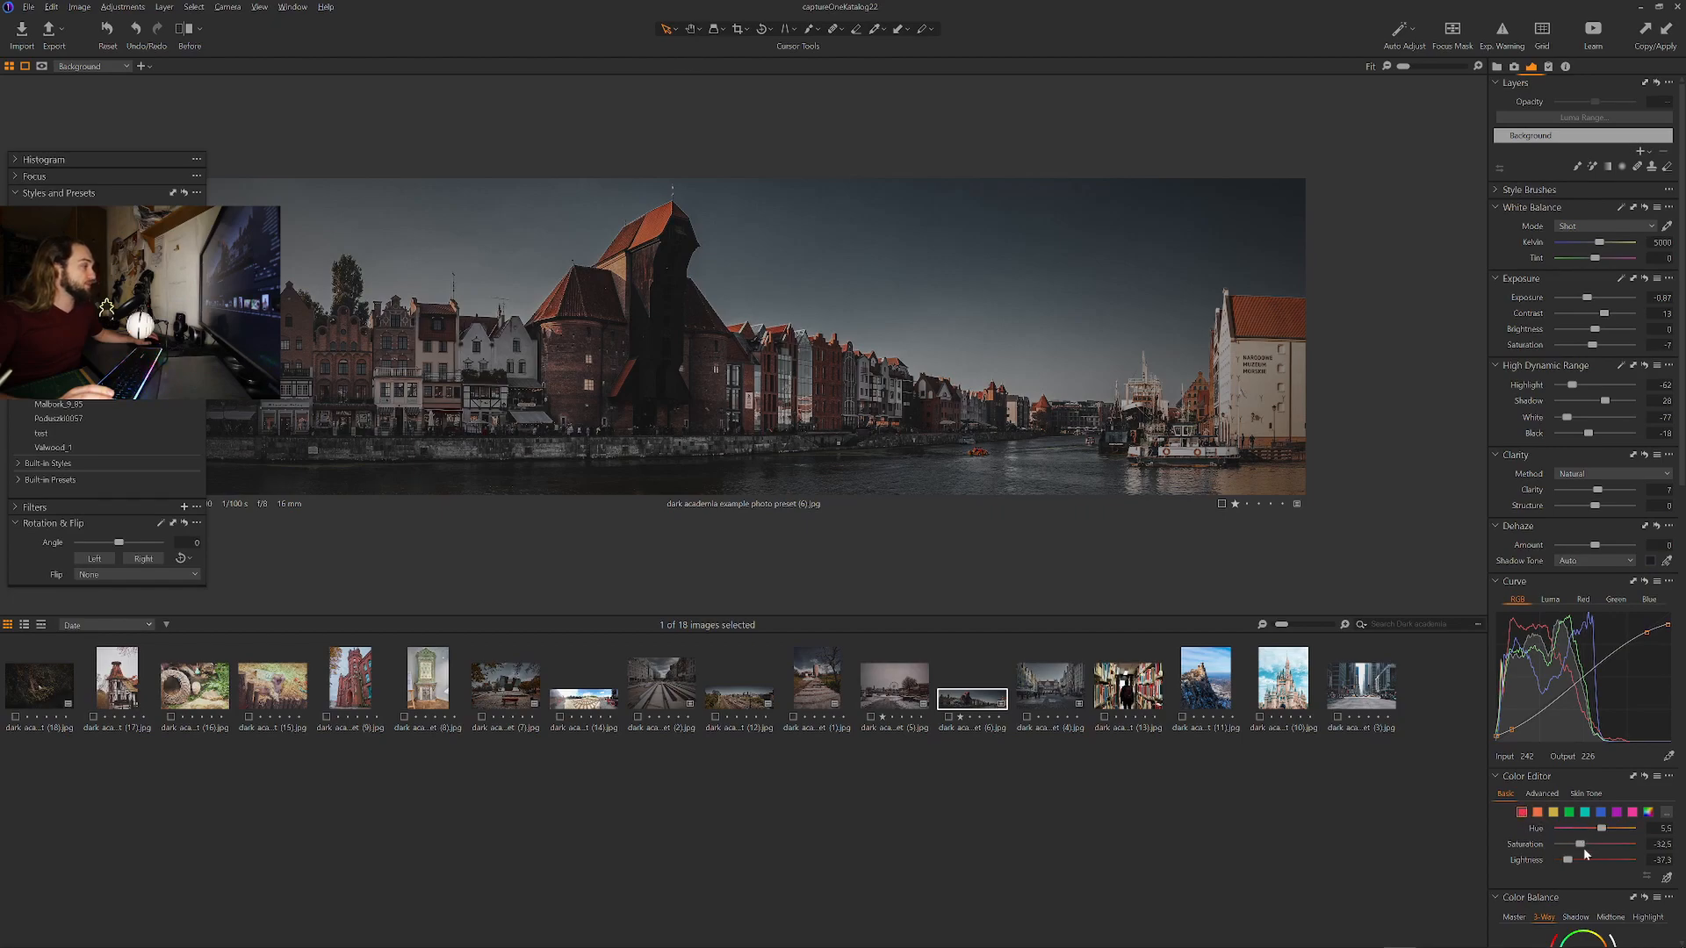
left_click_drag(1638, 862, 1605, 869)
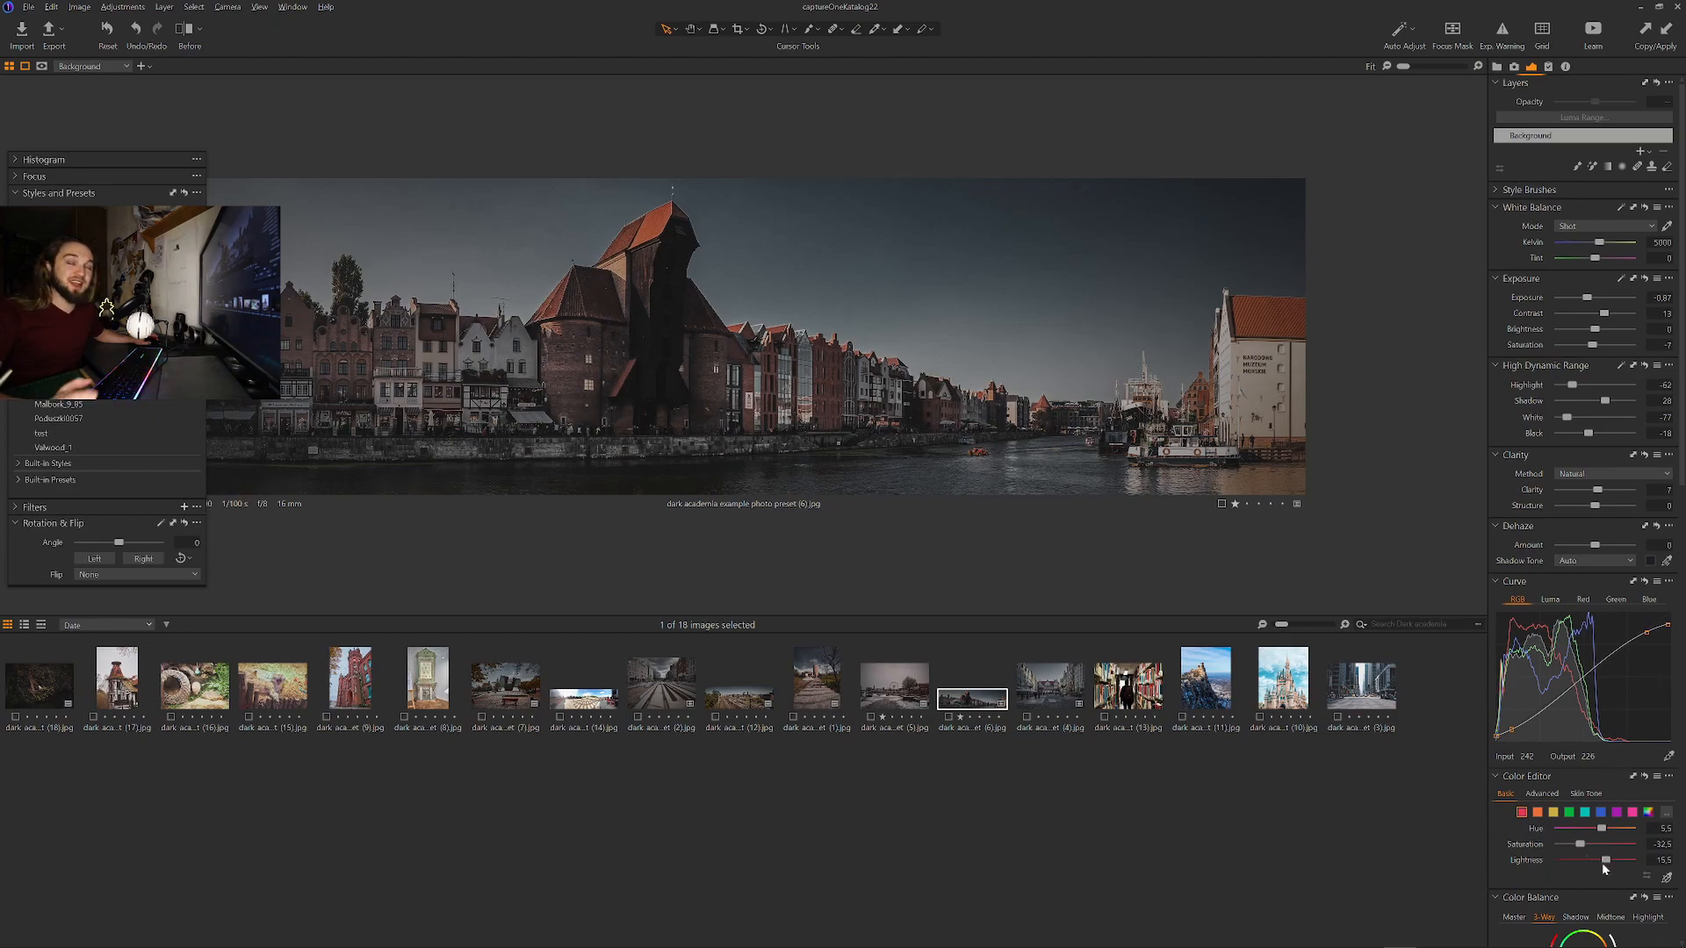